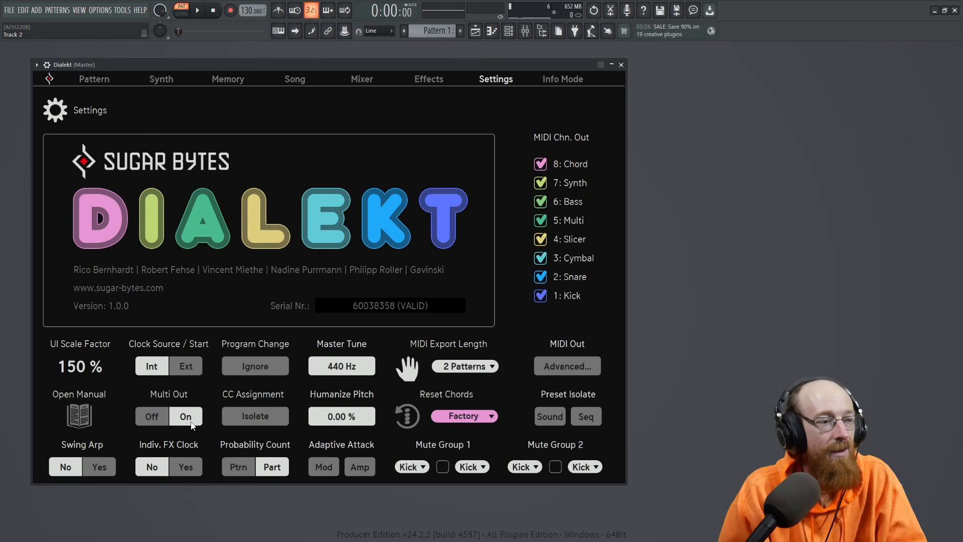
Switch the plugin's Multi Out setting off.
click(147, 423)
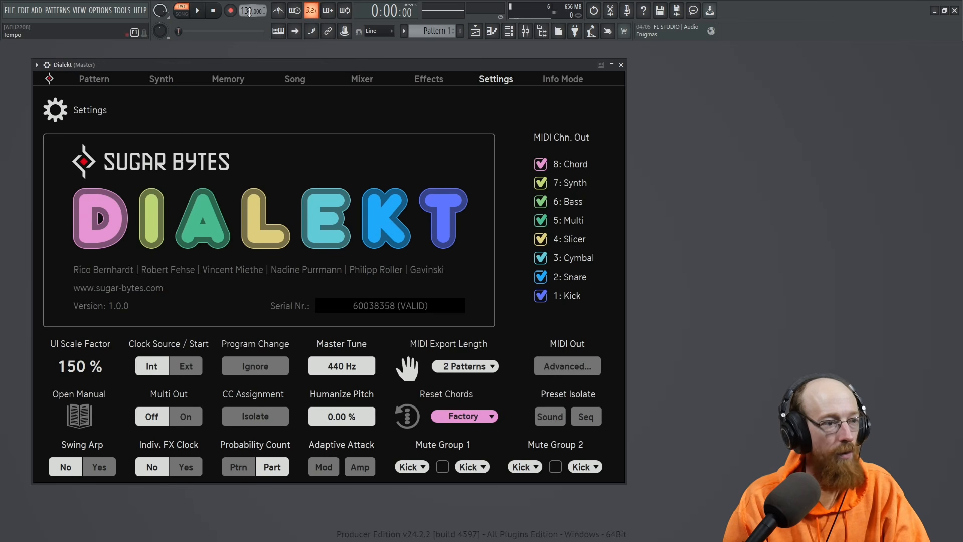
Randomize the whole song using the Volt style, and play back the result.
click(302, 80)
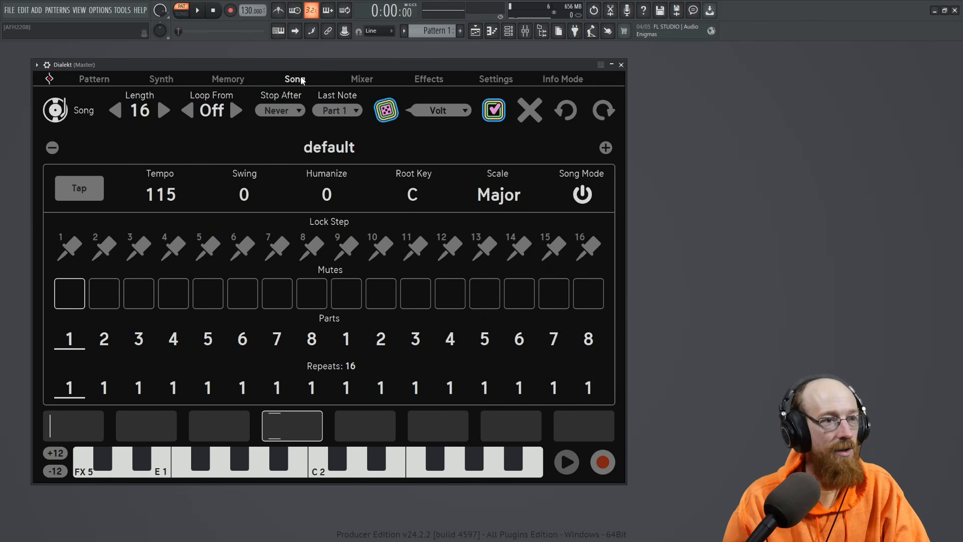
click(444, 111)
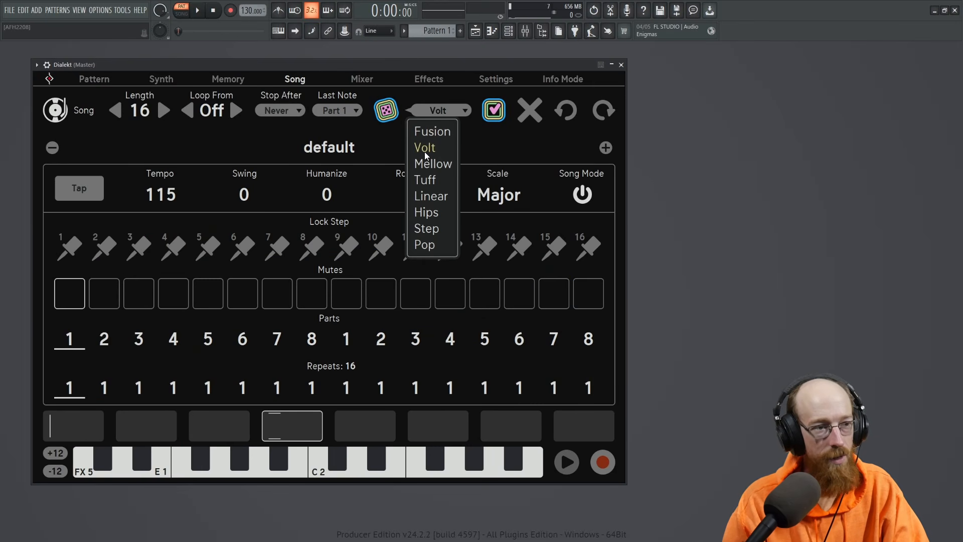
click(527, 142)
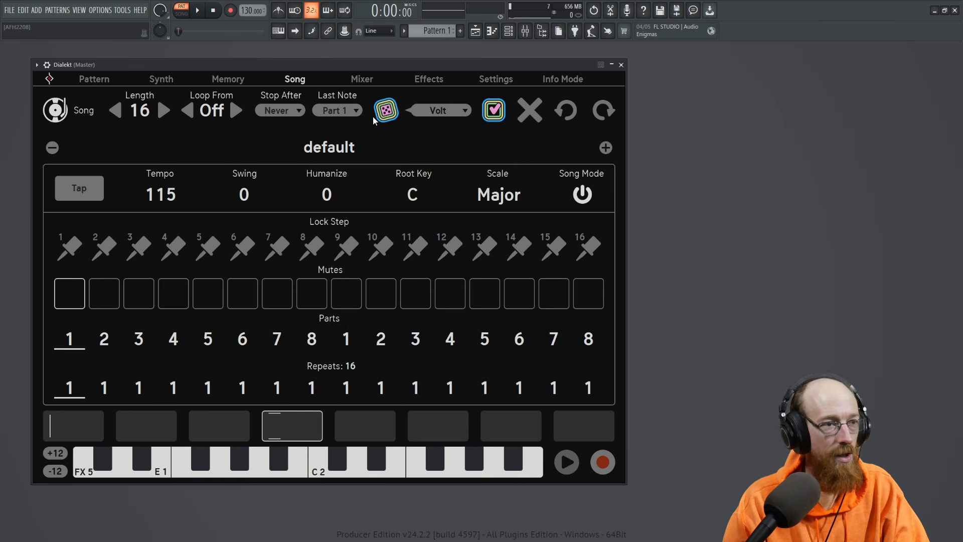
click(385, 110)
key(space)
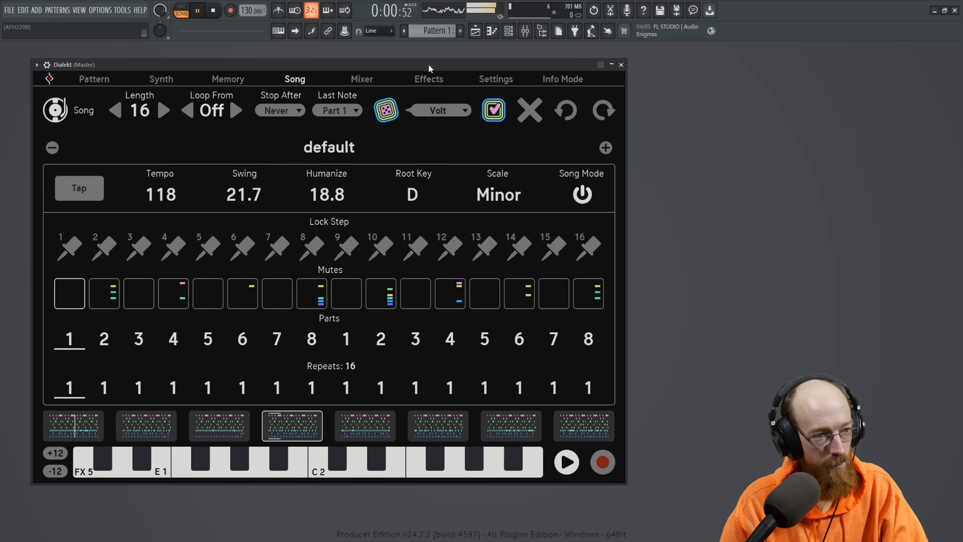
key(space)
Pin the pattern view on part 2 and play back its pattern.
click(157, 423)
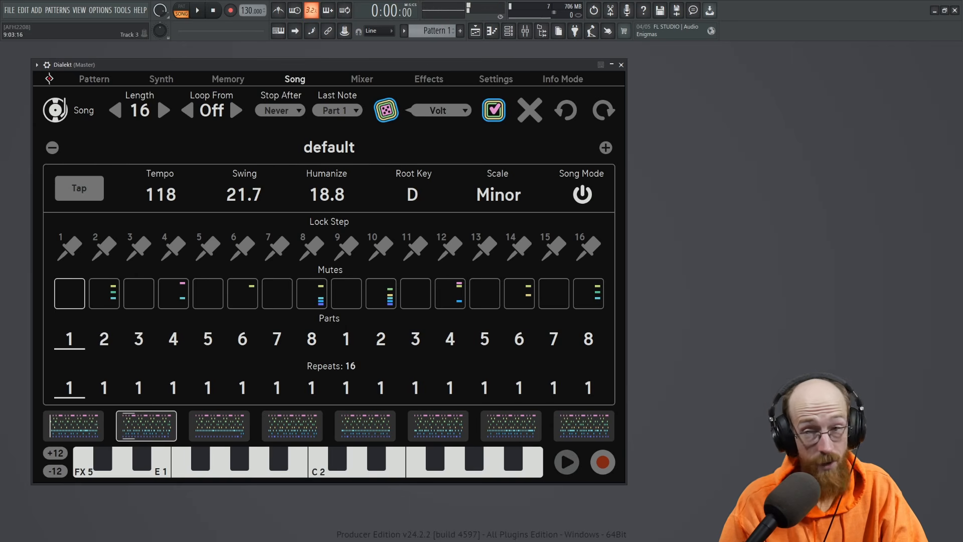
click(103, 80)
click(216, 109)
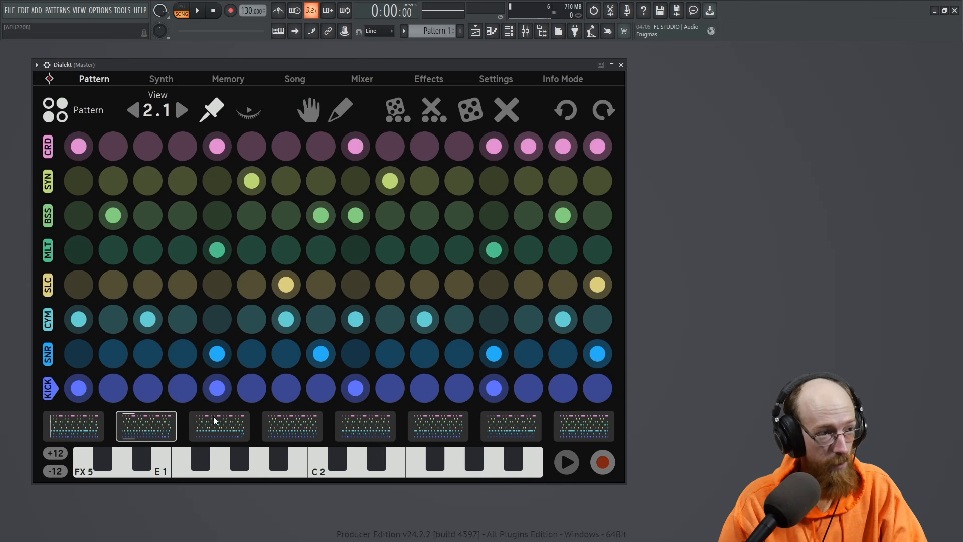
click(248, 437)
click(137, 420)
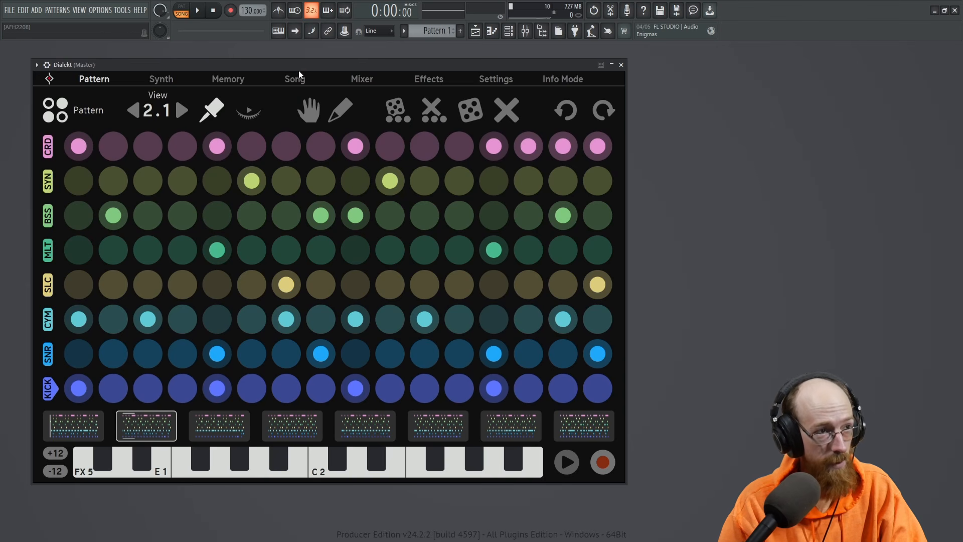
key(space)
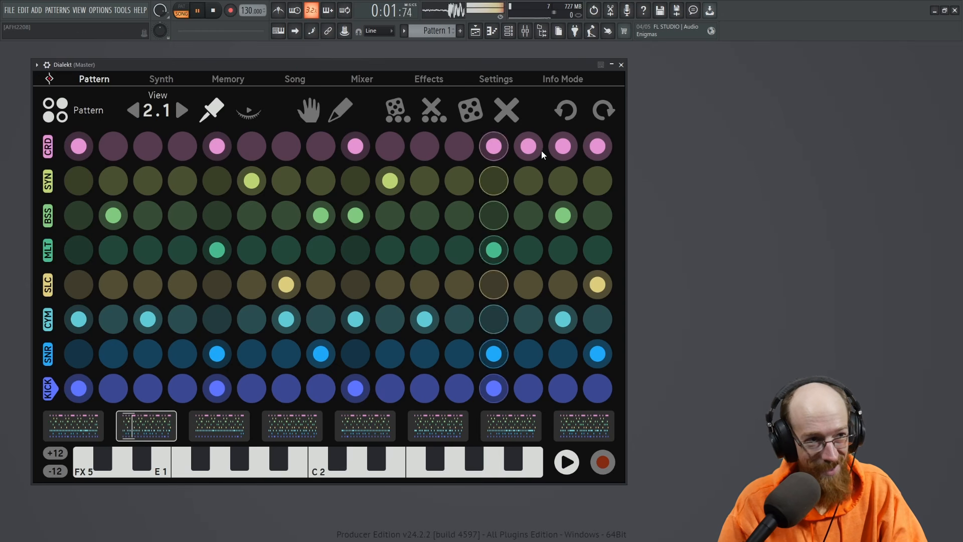
key(space)
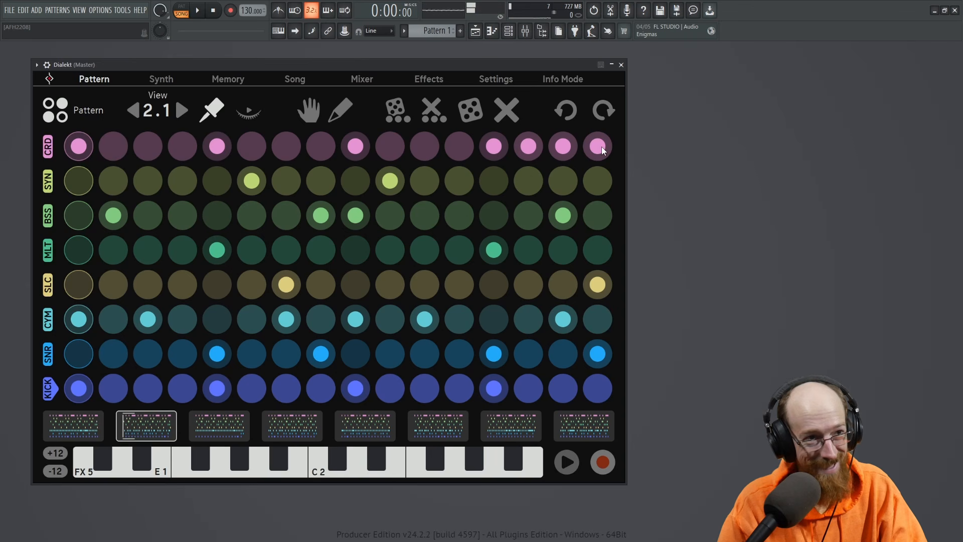
Play back the pattern of part 3, and return to part 1.
click(212, 437)
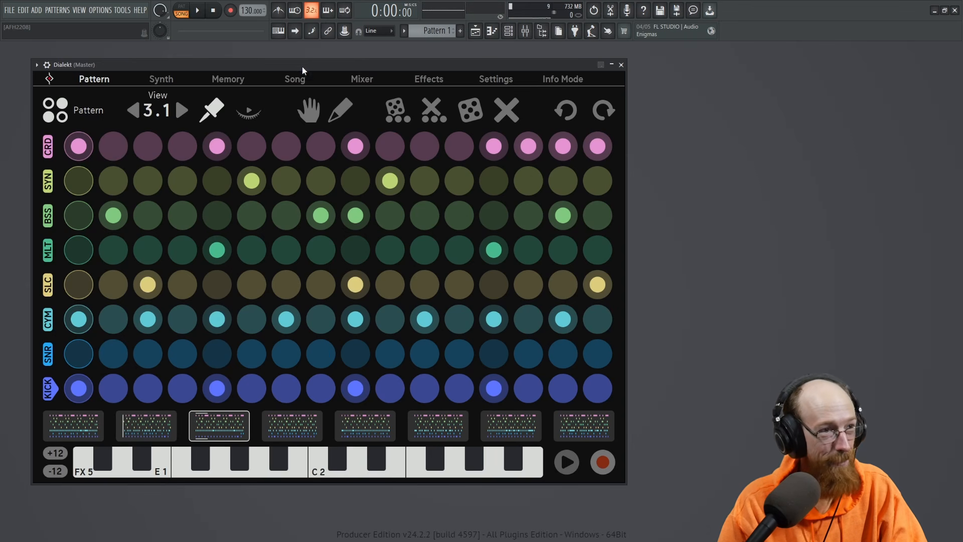
key(space)
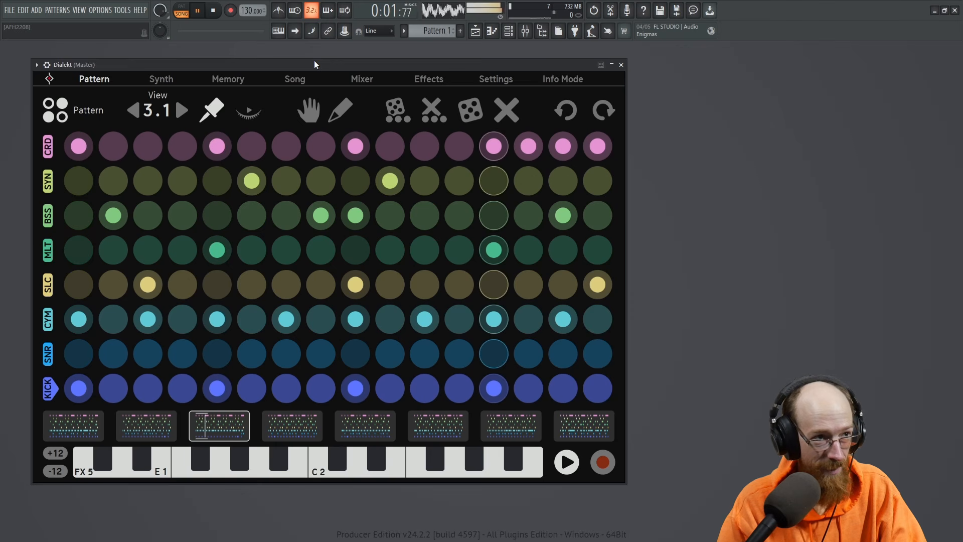
key(space)
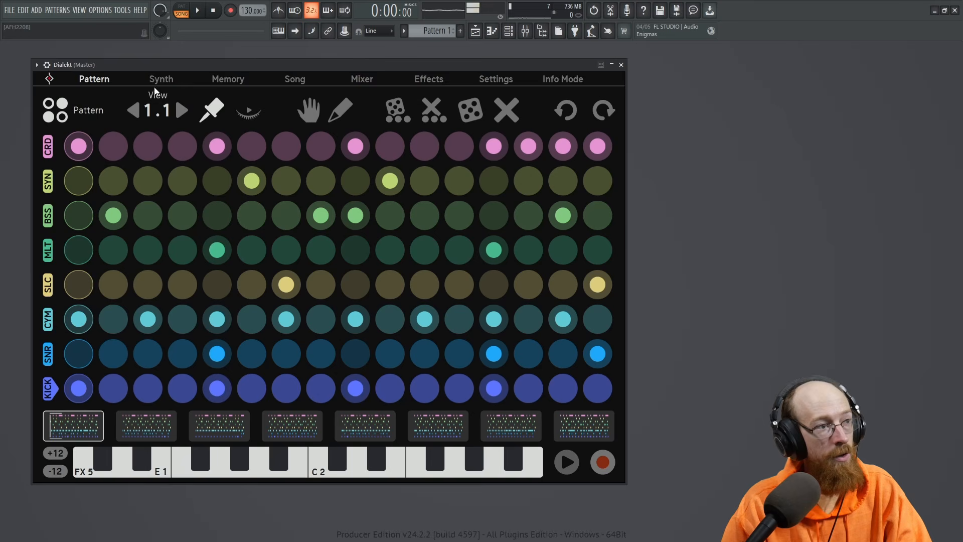
Hide the song randomization options and turn off the pattern's PIN mode so the song arrangement can be edited.
click(155, 82)
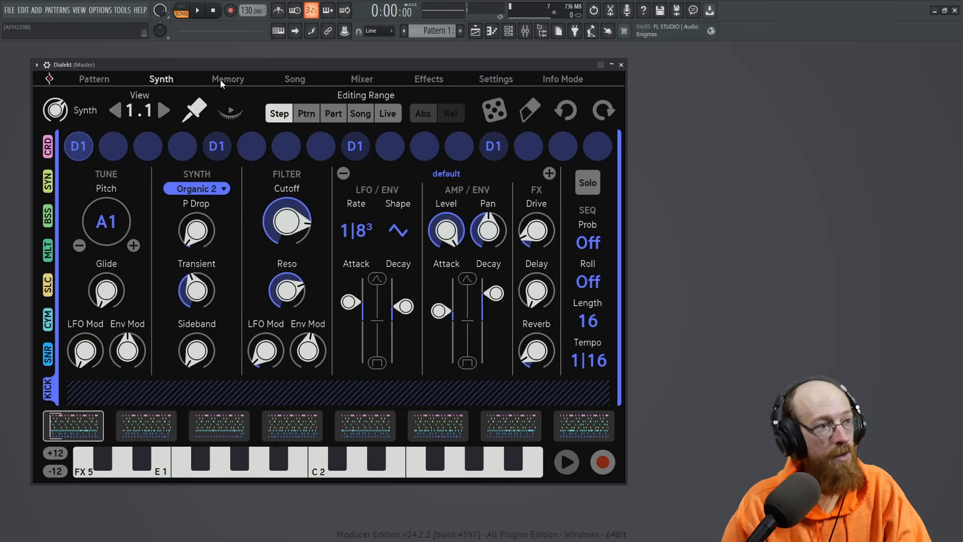
click(218, 82)
click(290, 83)
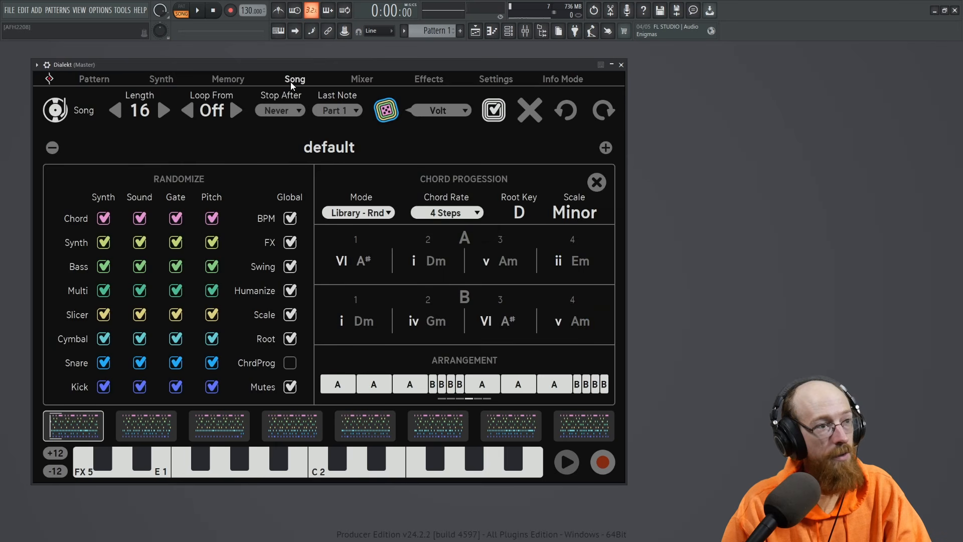
click(493, 110)
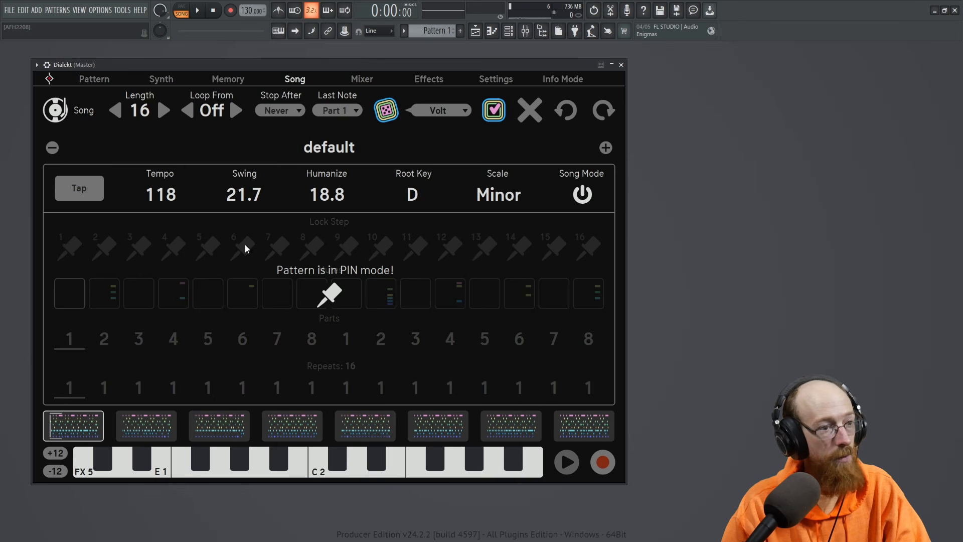
click(93, 81)
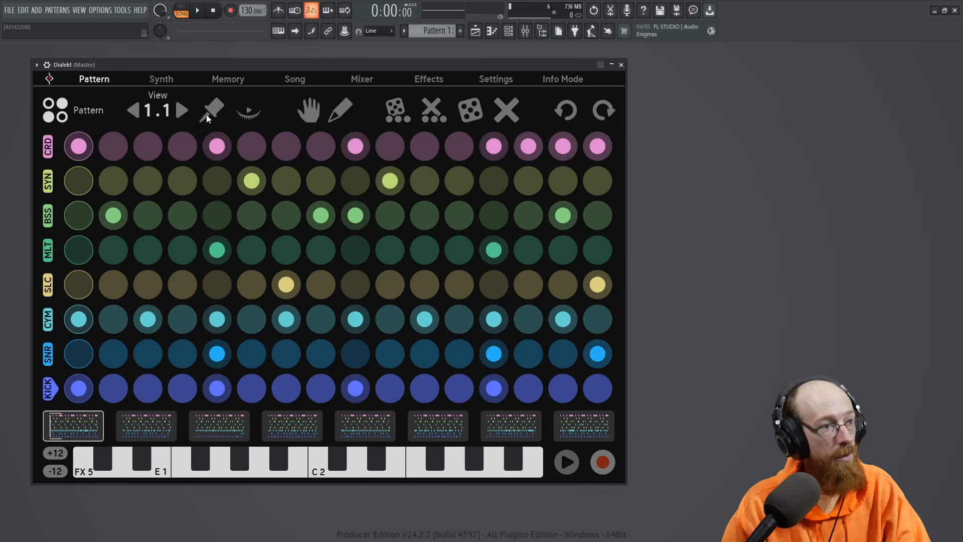
click(304, 82)
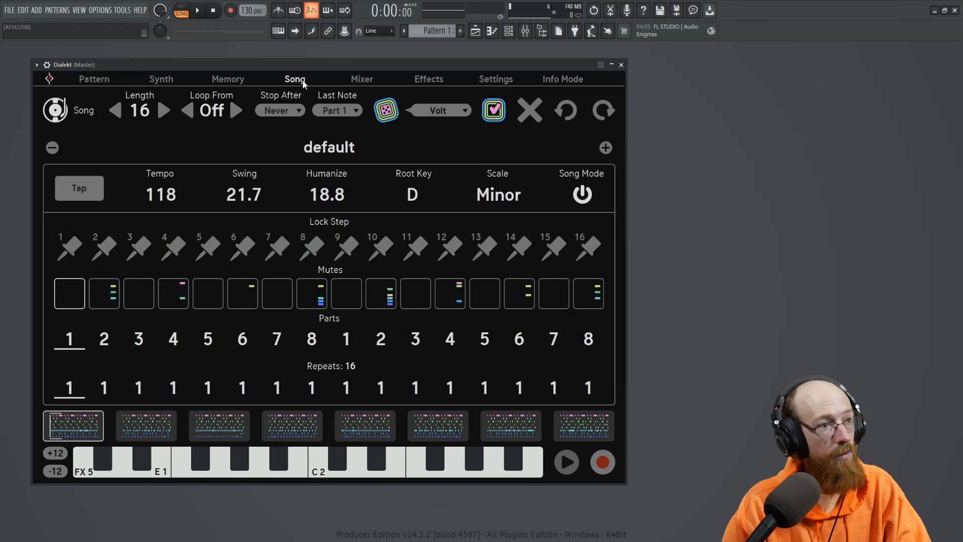
In song step 1, mute Kick, Snare, Multi and Bass for all four patterns and Cymbal for the first three.
click(79, 295)
click(149, 382)
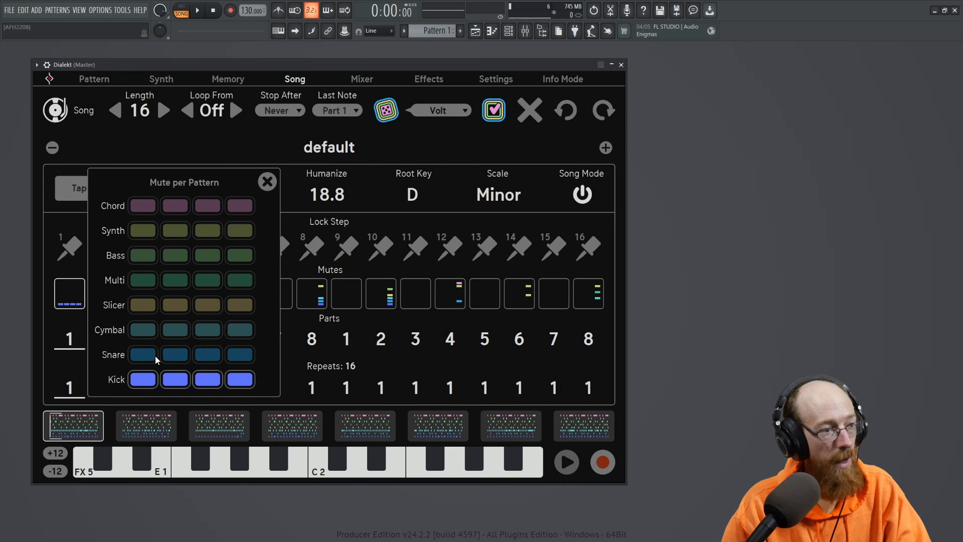
click(151, 358)
drag(143, 336, 211, 336)
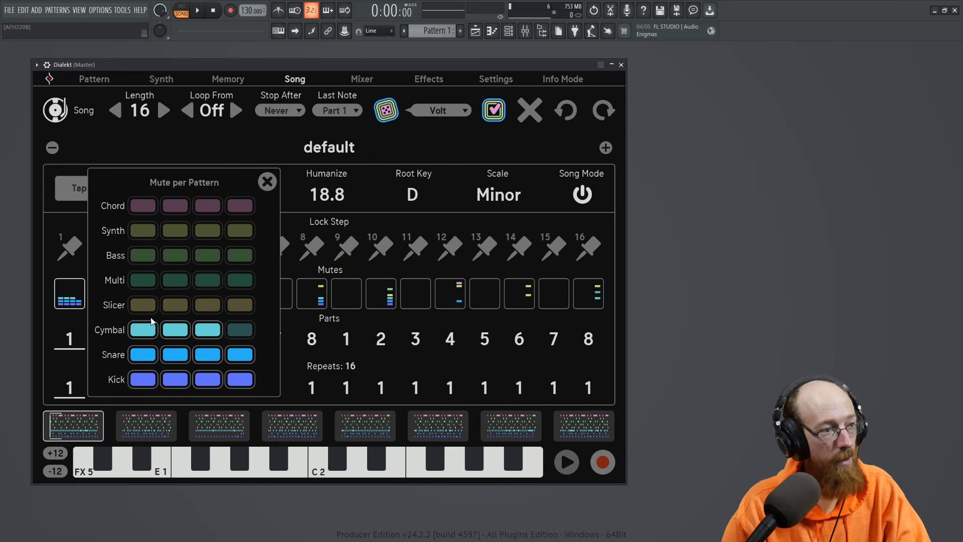
drag(143, 284, 231, 281)
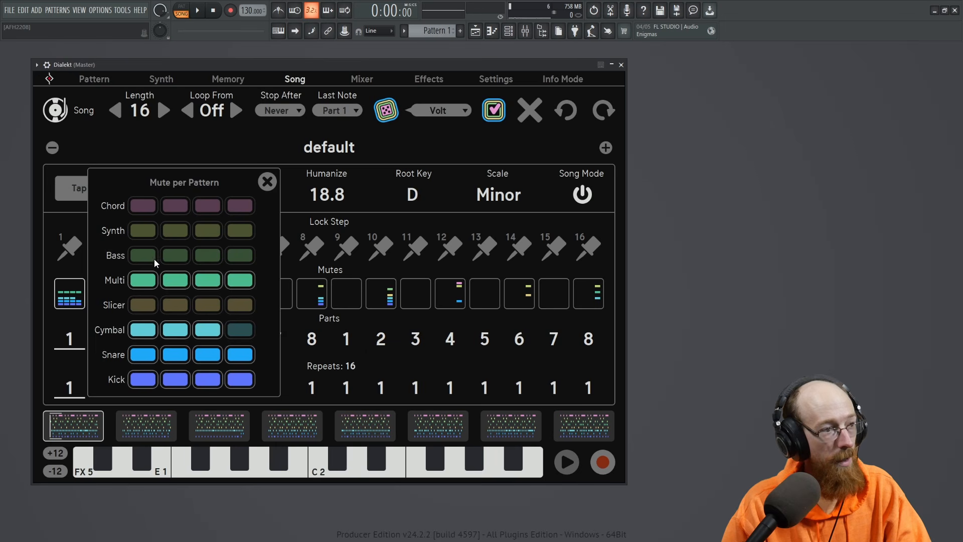
drag(155, 256, 241, 255)
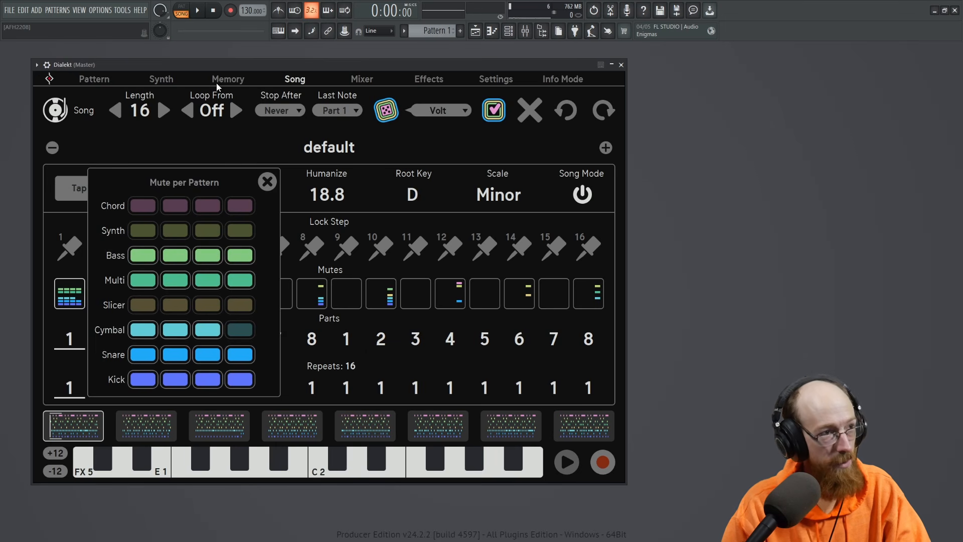
Play the song to hear the step 1 mutes, select part 2 and close the mute grid.
key(space)
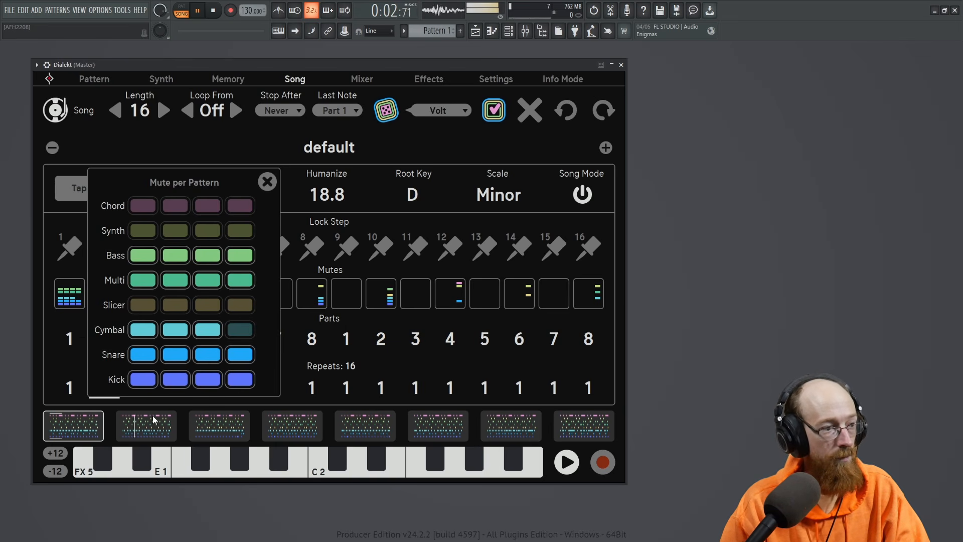
key(space)
click(148, 430)
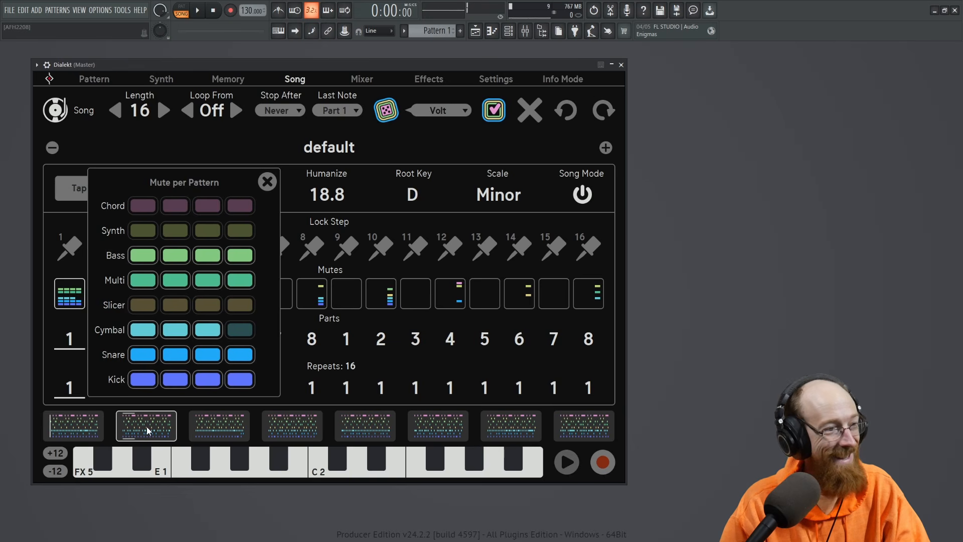
click(267, 181)
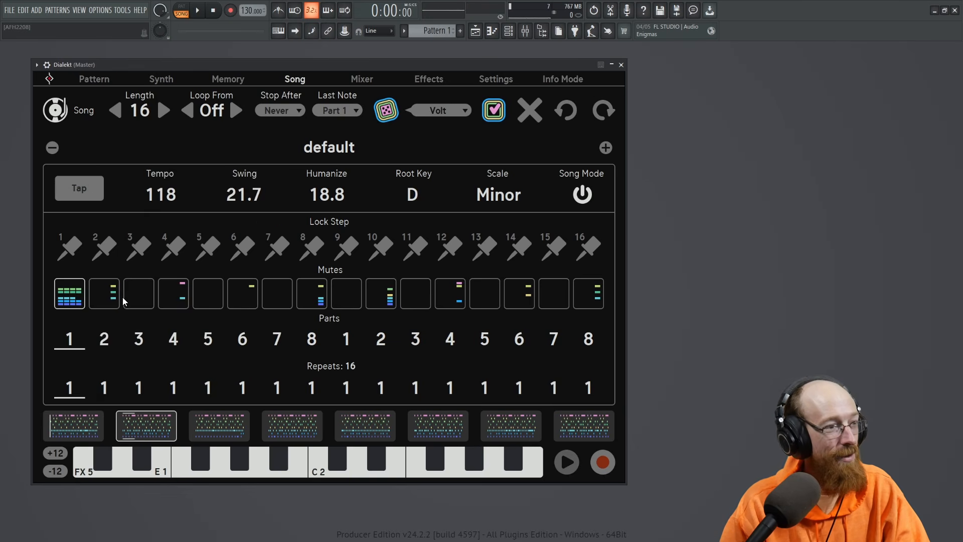
In song step 2, mute Kick, Snare and Slicer for all four patterns and unmute Cymbal in the fourth.
click(105, 297)
drag(181, 386, 306, 387)
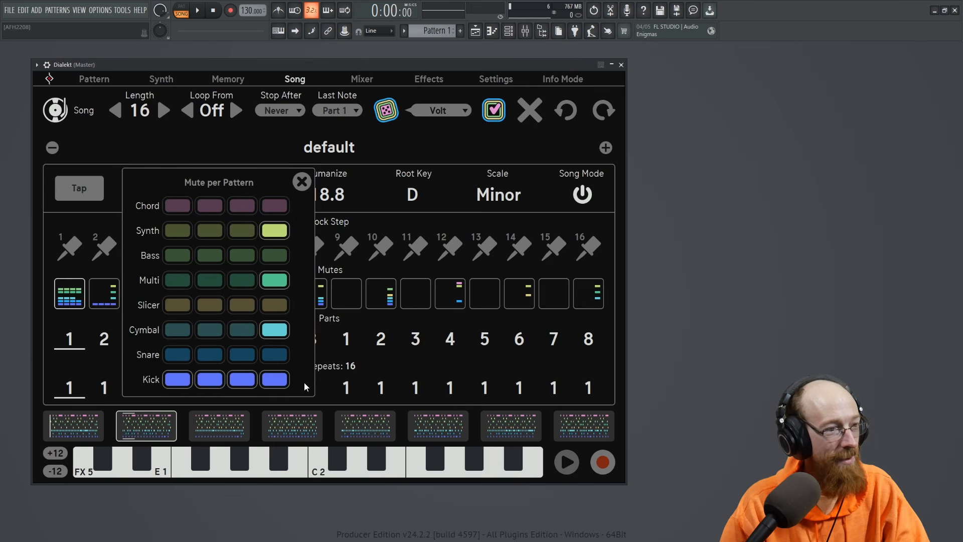
drag(186, 358, 267, 359)
click(275, 330)
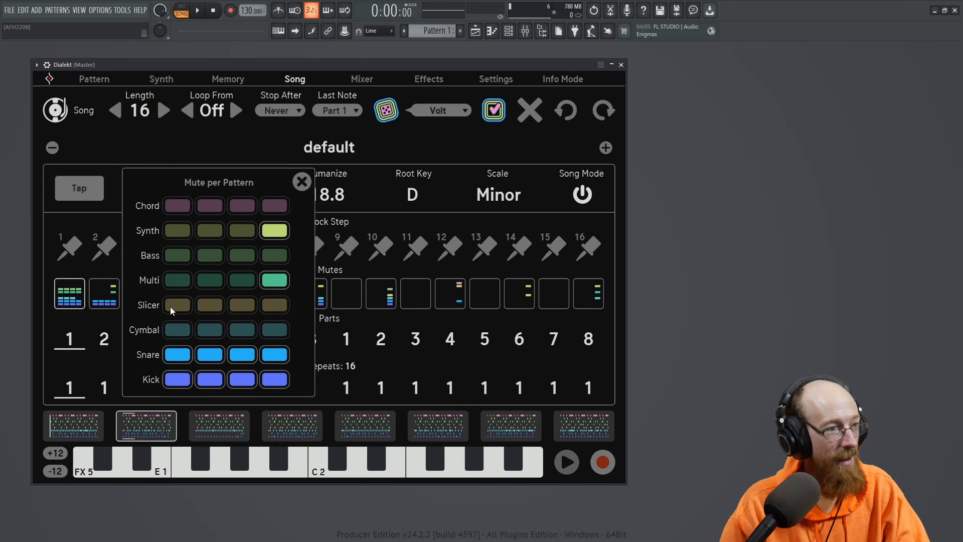
drag(170, 306, 259, 309)
Restrict song step 2's Multi mutes to the first two patterns, mute Bass in the first three, and close the mute grid.
drag(168, 281, 204, 280)
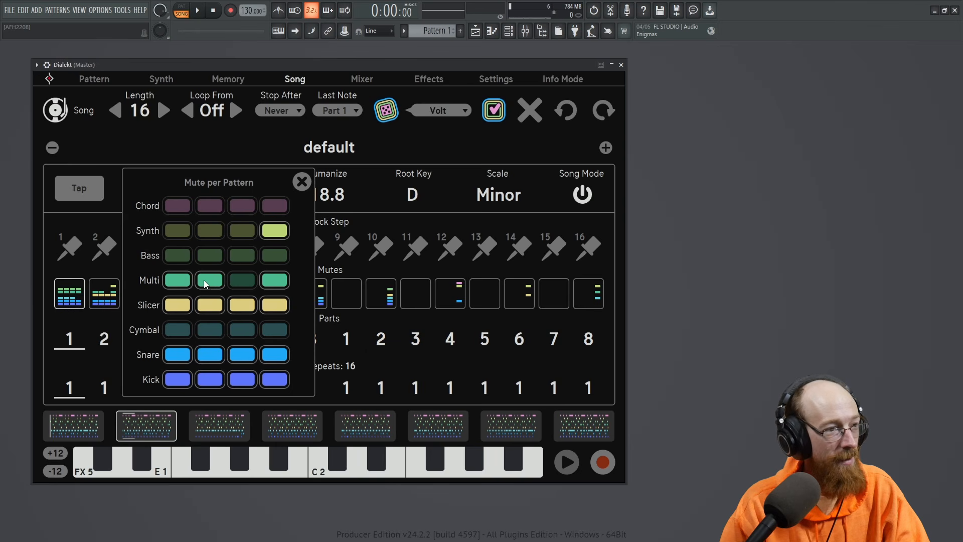
click(265, 282)
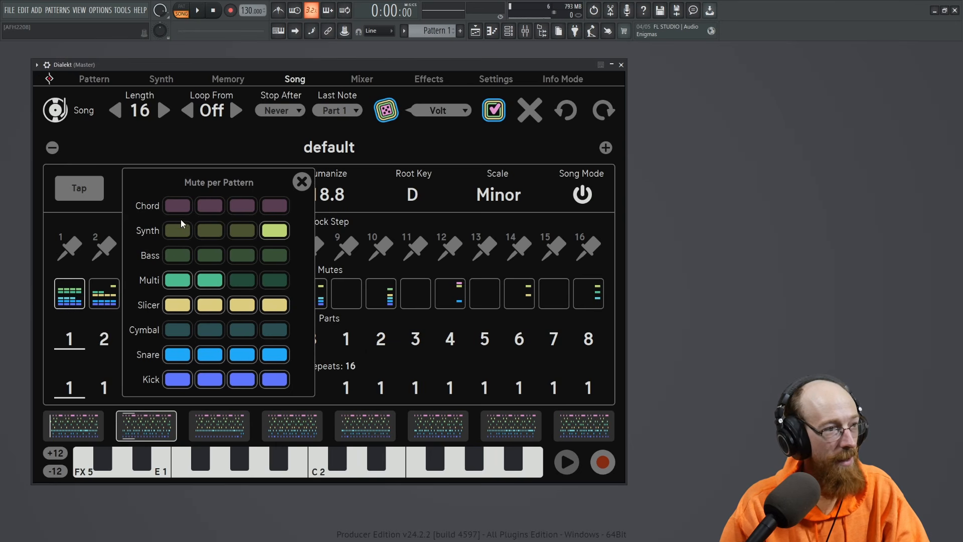
drag(185, 253, 242, 255)
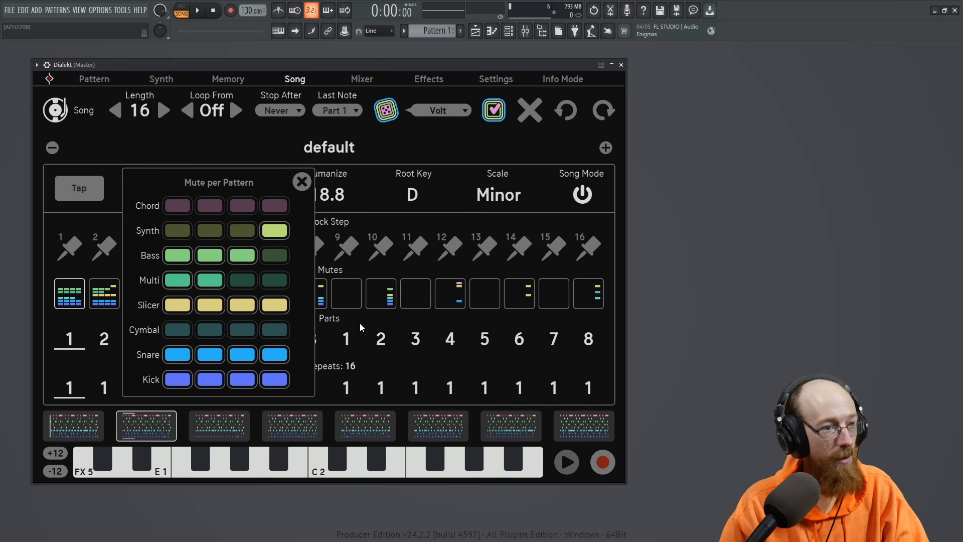
click(239, 151)
click(251, 156)
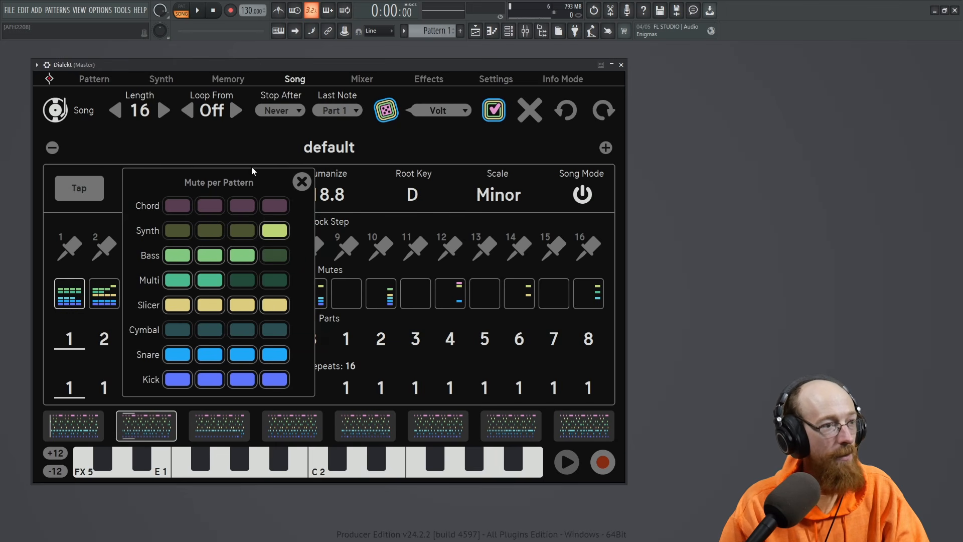
click(302, 182)
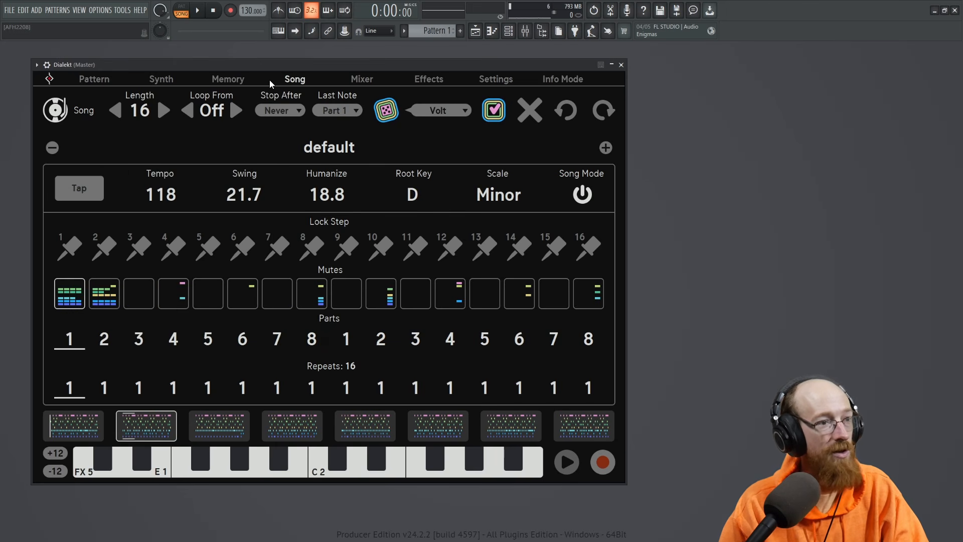
Look through the Memory, Mixer and Effects pages.
click(226, 80)
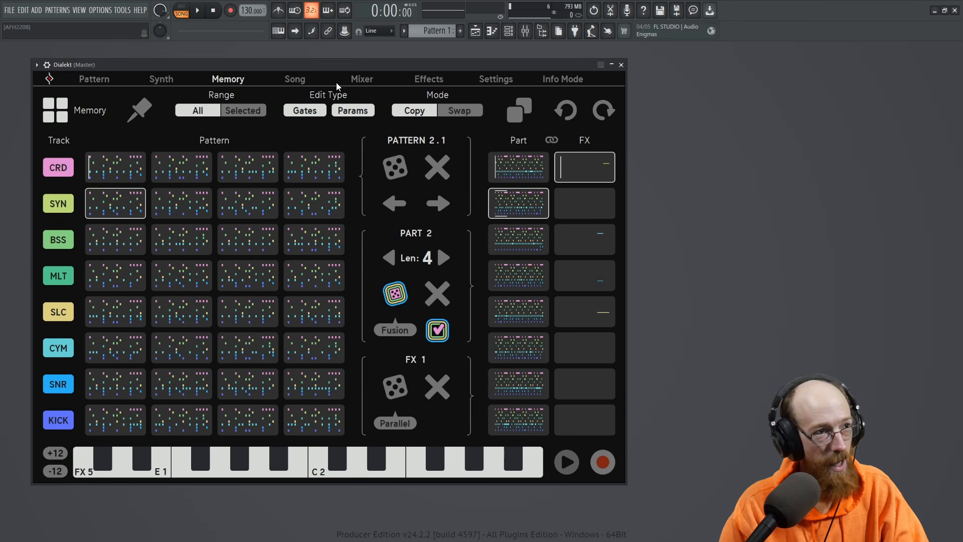
click(369, 83)
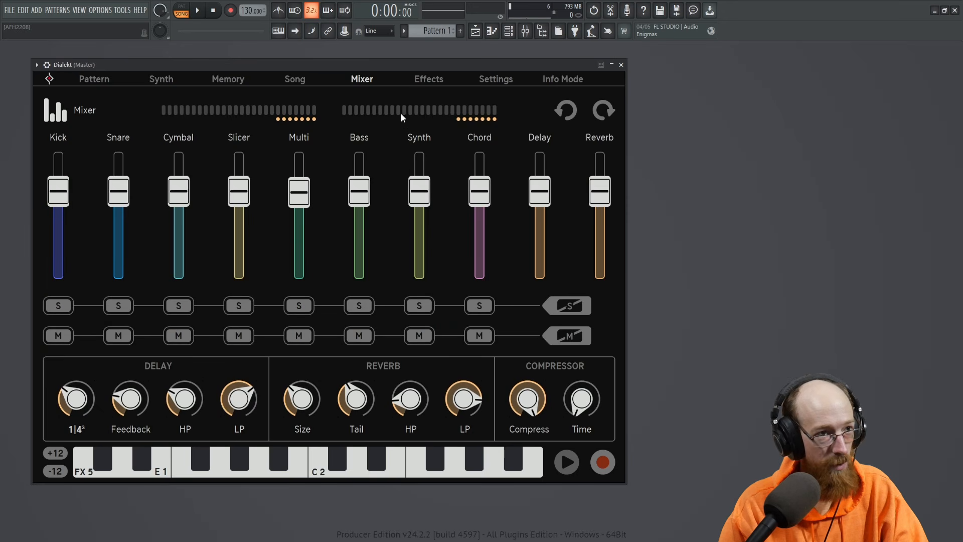
click(428, 78)
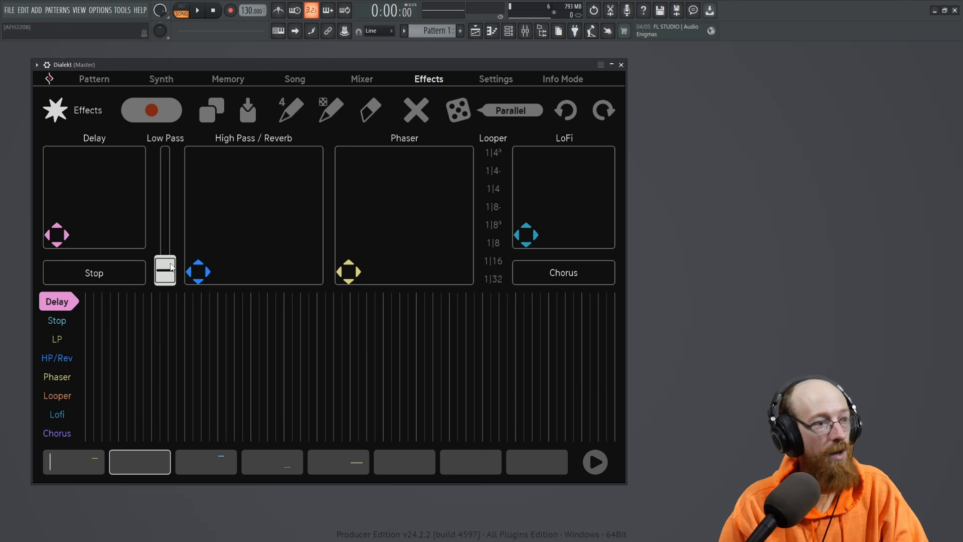
Arm effect recording and, during playback, record a Low Pass sweep in the first FX pattern and a High Pass / Reverb sweep in the second.
drag(174, 272, 168, 226)
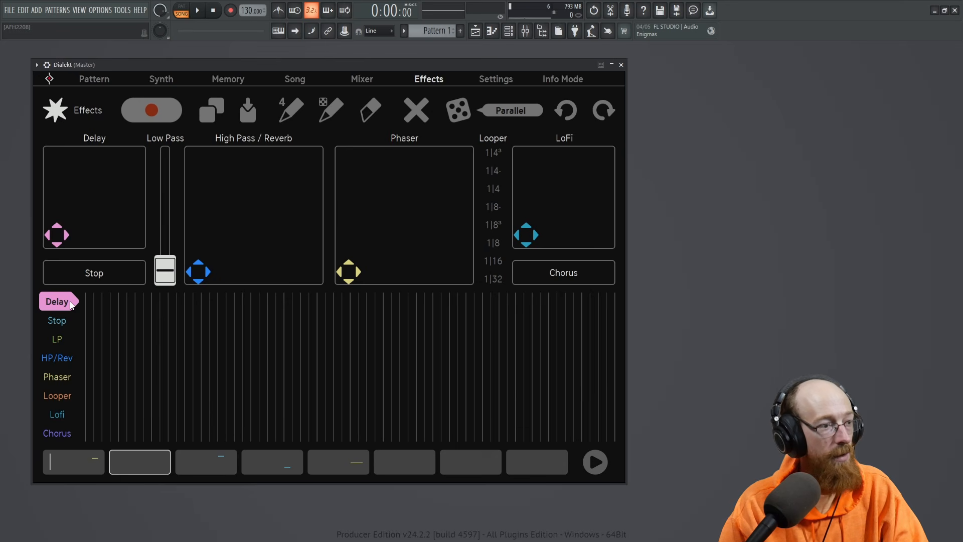
click(146, 117)
key(space)
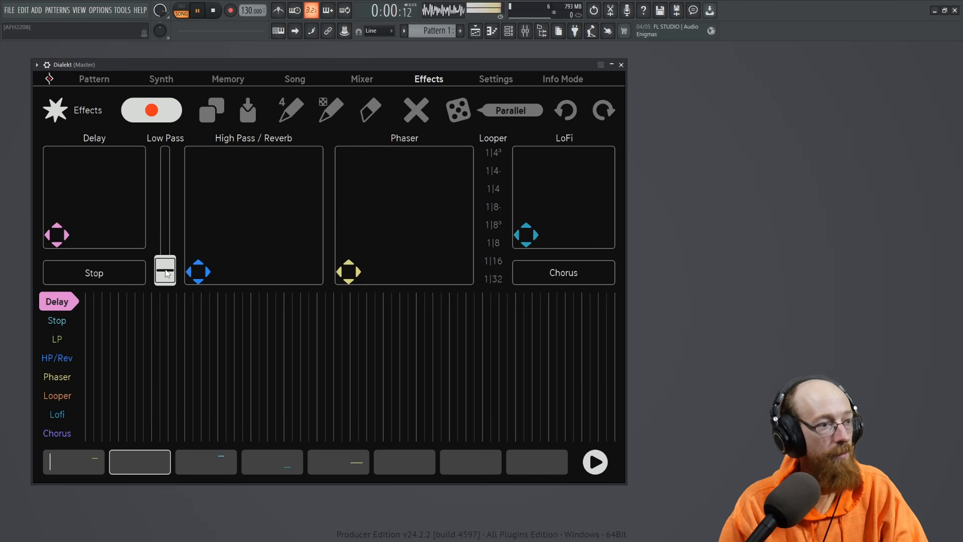
drag(166, 279, 177, 136)
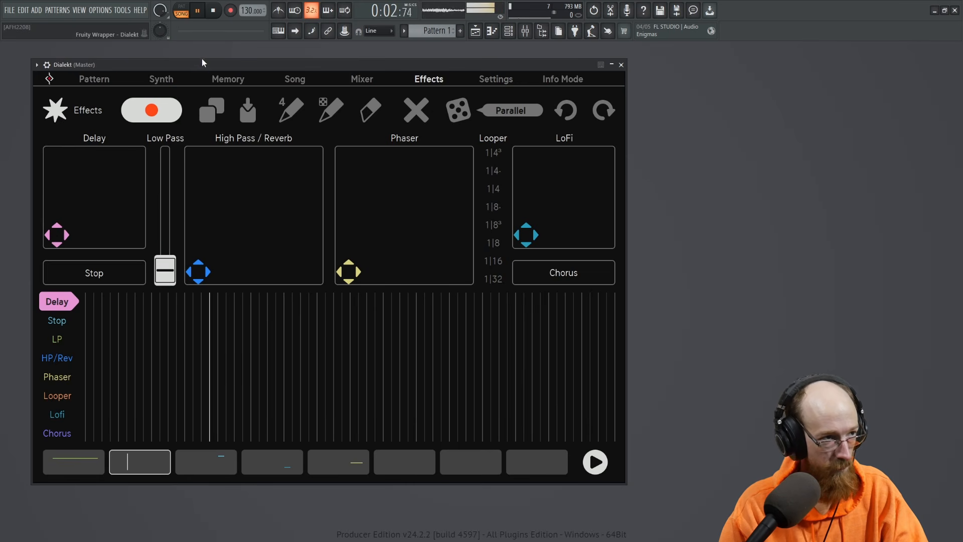
drag(199, 271, 327, 183)
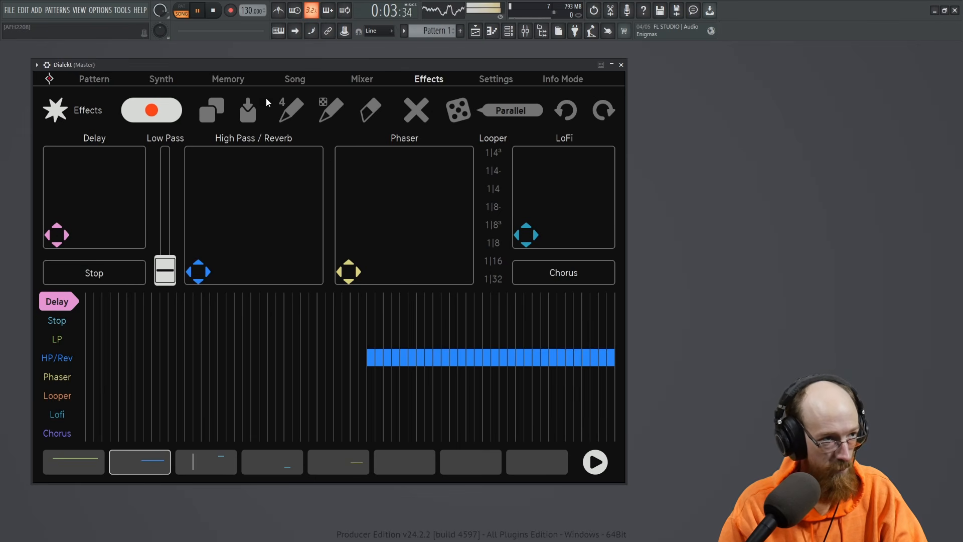
key(space)
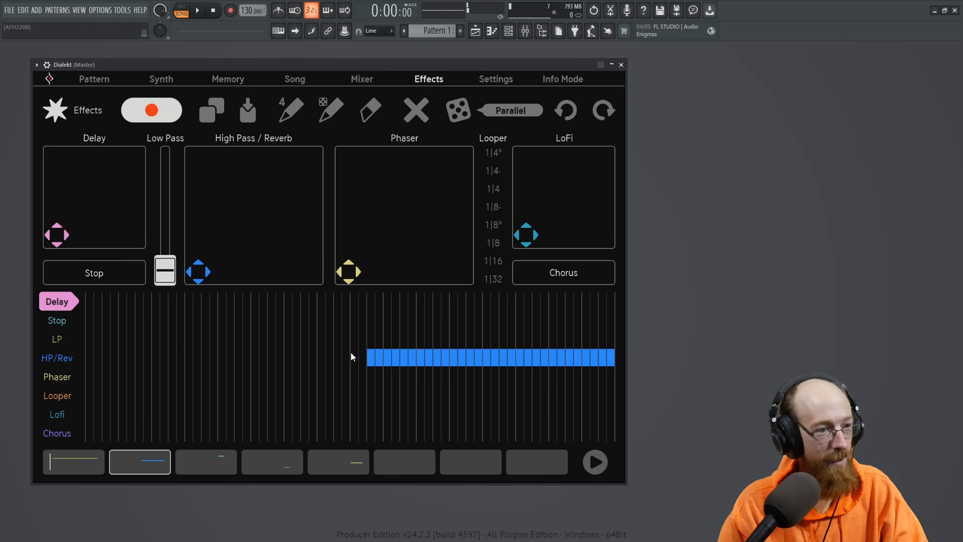
Extend the first FX pattern's LP automation back to its first step and play the song to hear the sweep.
click(81, 468)
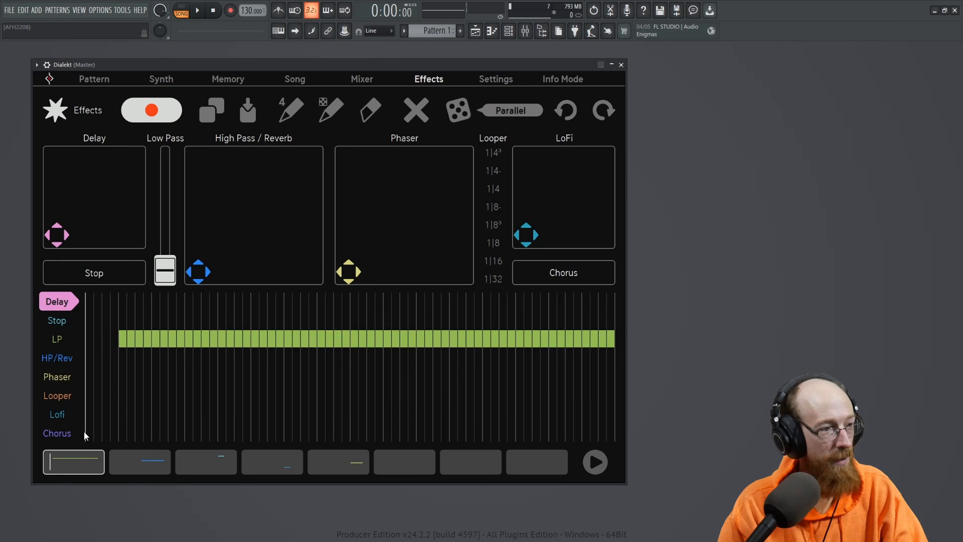
mouse_move(115, 345)
mouse_down()
mouse_move(90, 350)
mouse_move(322, 339)
mouse_move(336, 348)
mouse_move(340, 339)
mouse_move(338, 367)
mouse_move(71, 382)
mouse_up()
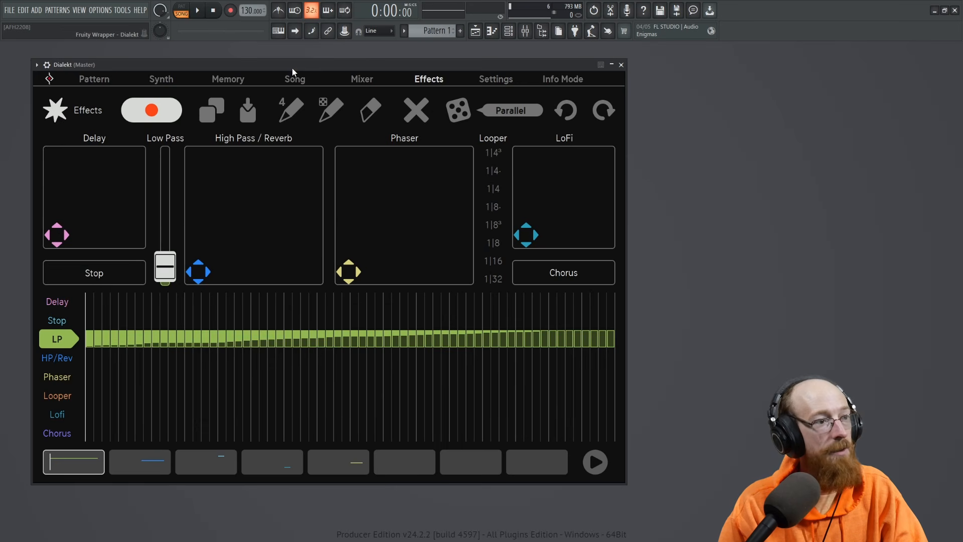
key(space)
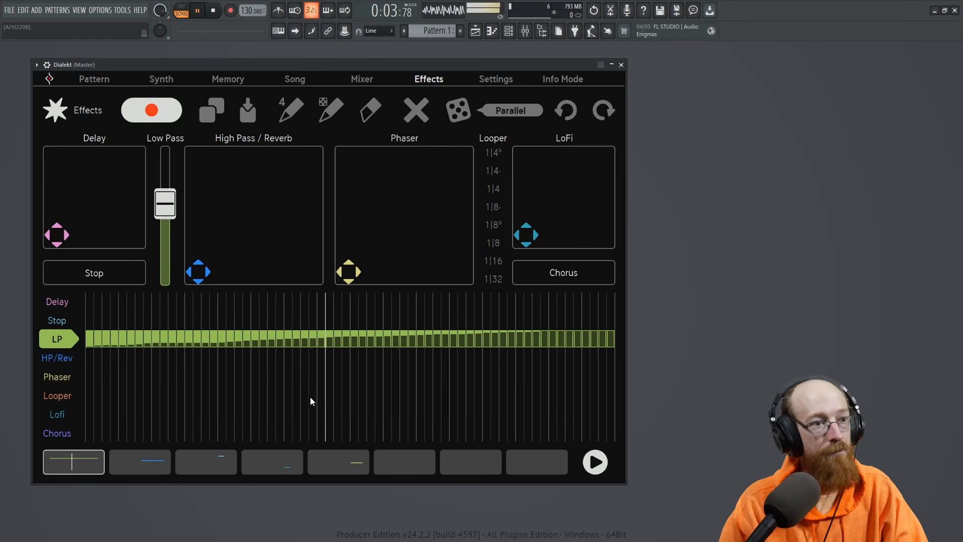
key(space)
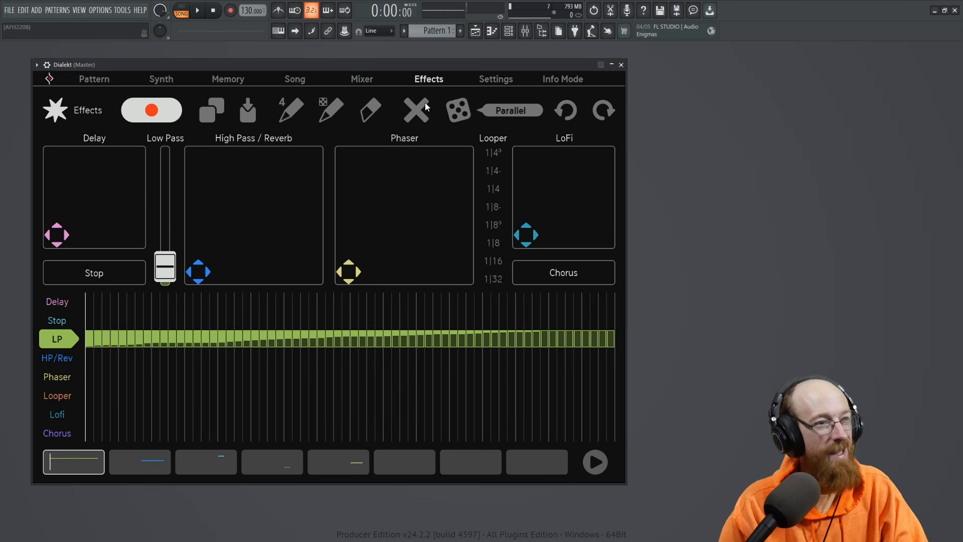
Reduce the mixer compressor's Compress amount to about half while listening to the song.
click(362, 80)
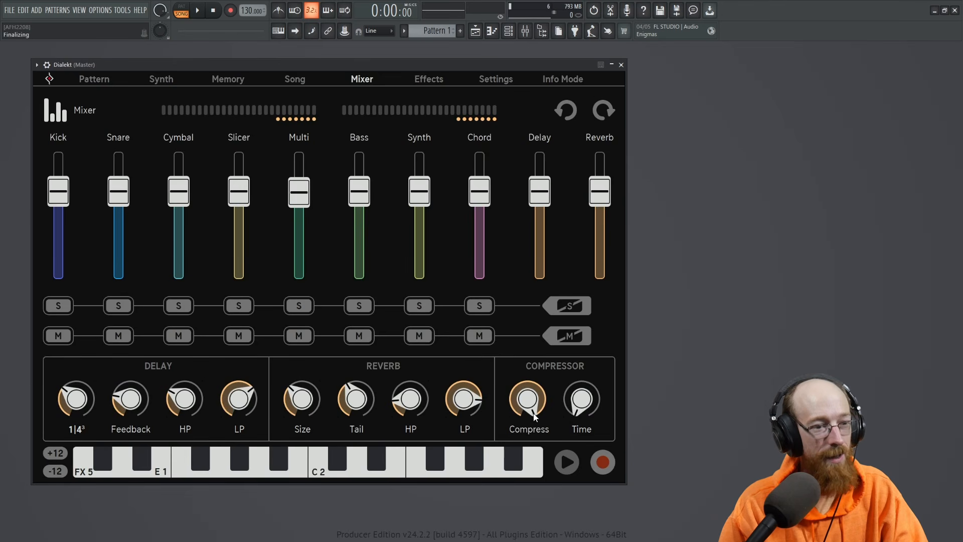
drag(533, 417, 535, 462)
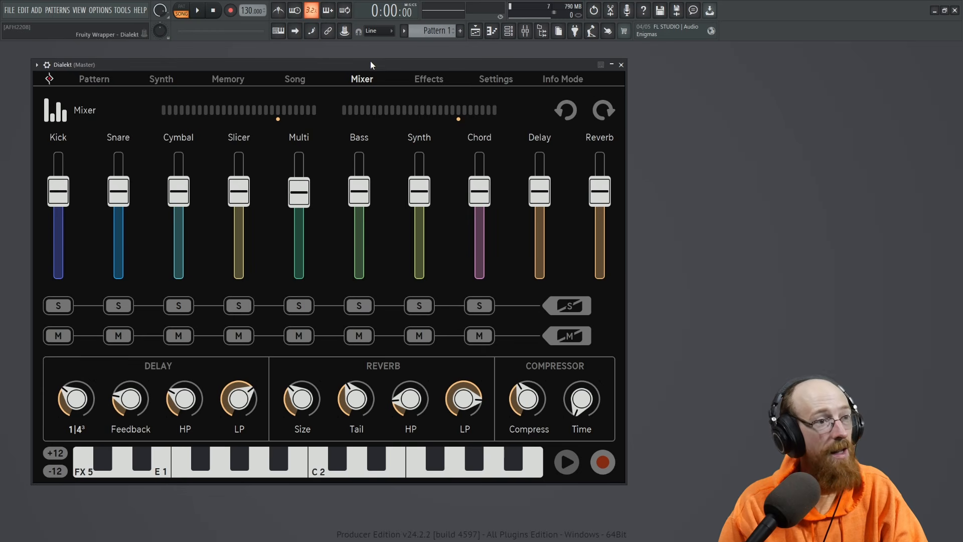
key(space)
drag(532, 396, 532, 383)
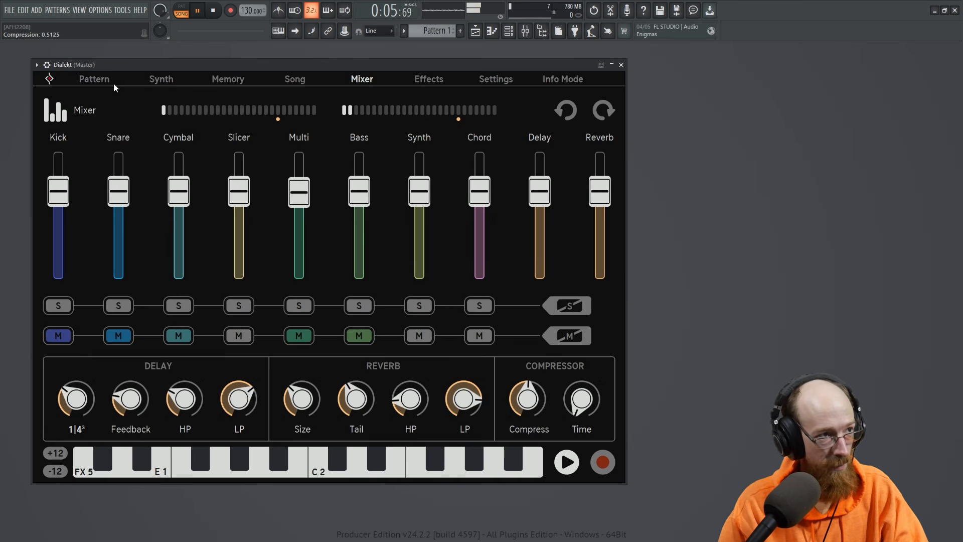
click(238, 335)
drag(528, 407, 528, 408)
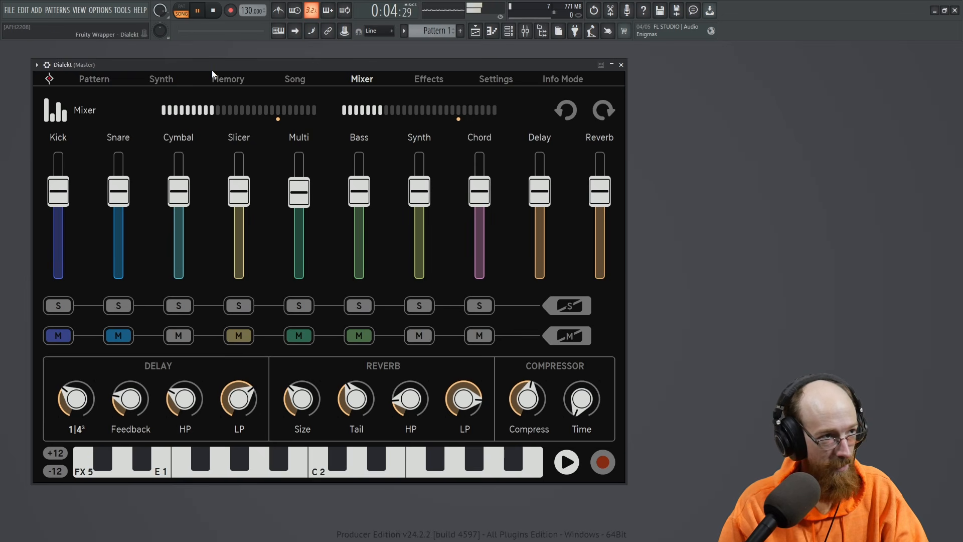
key(space)
click(228, 79)
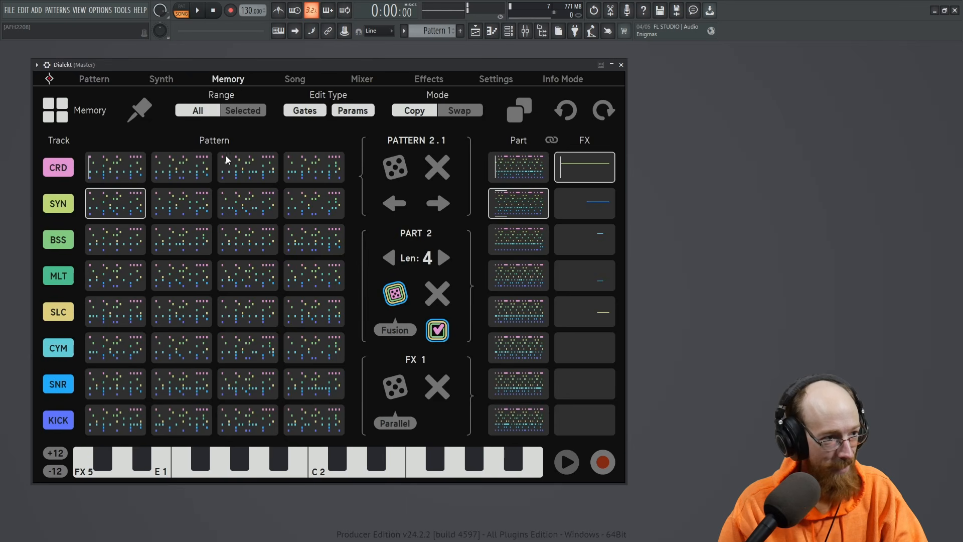
click(370, 80)
click(298, 80)
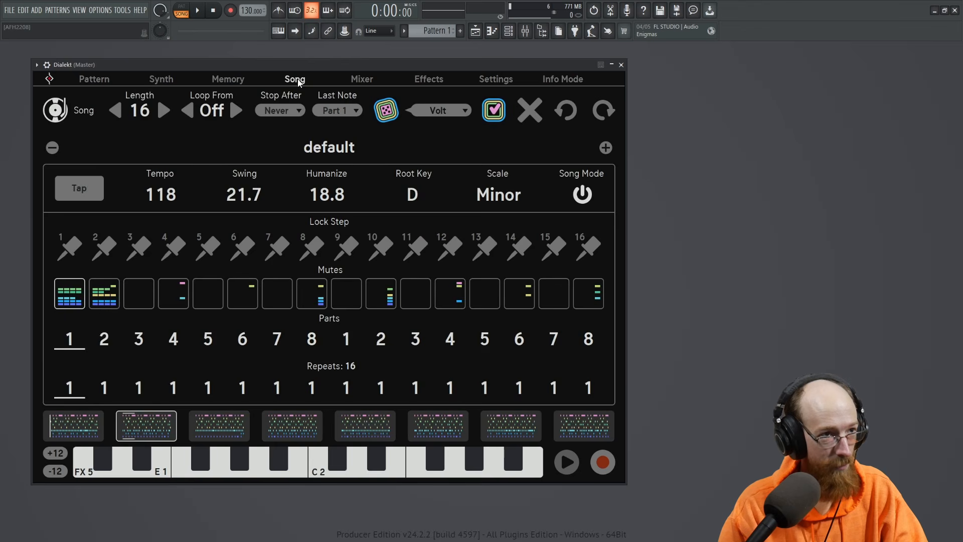
Select the second FX pattern on the Effects page and play the song to audition it.
click(424, 80)
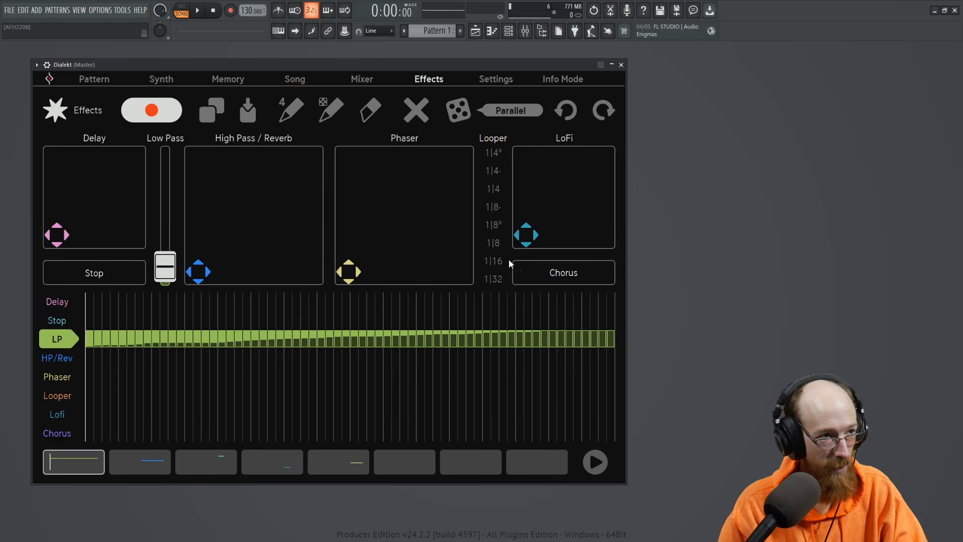
click(144, 466)
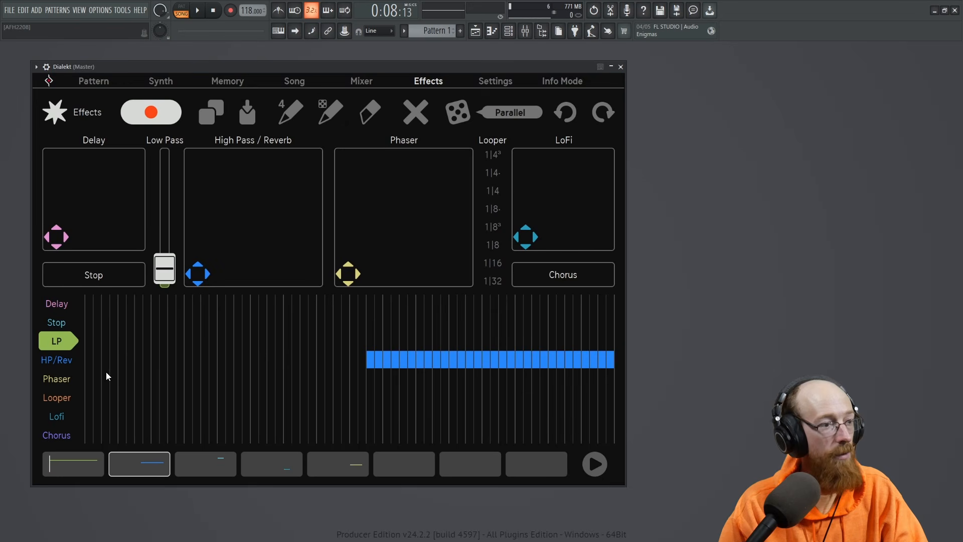
key(space)
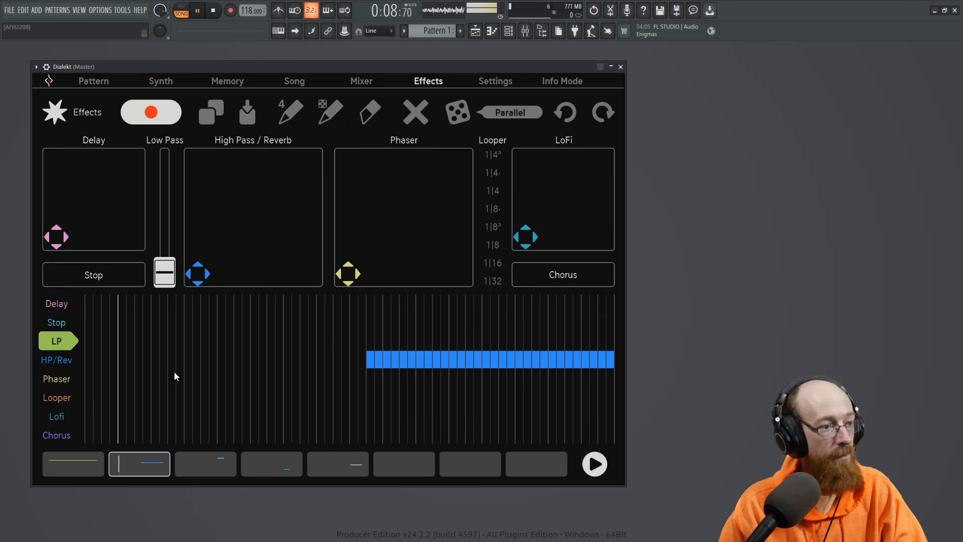
key(space)
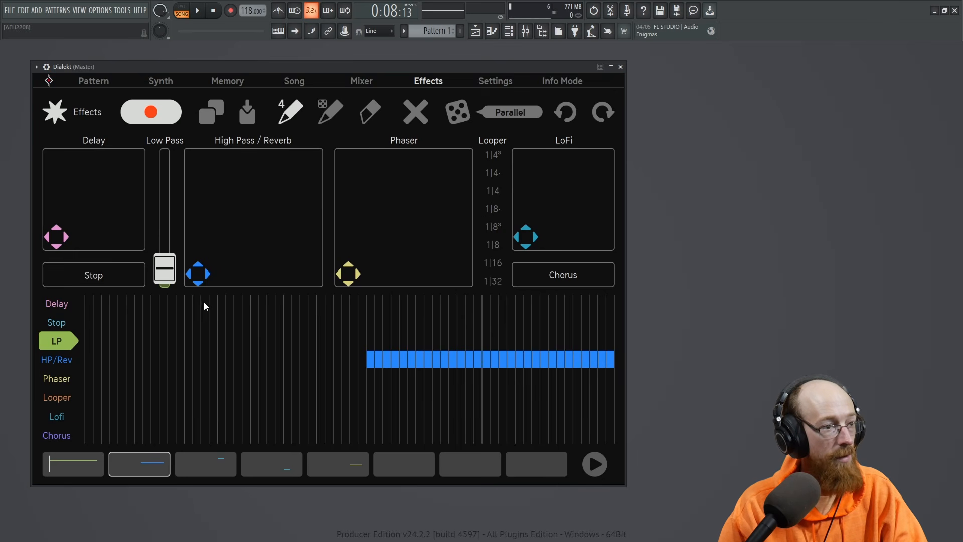
key(space)
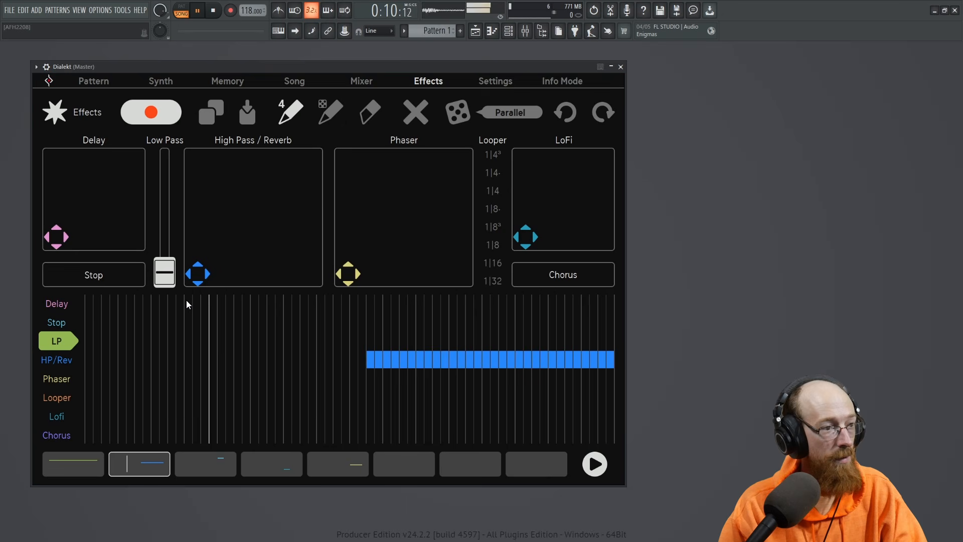
key(space)
Draw about eight Delay steps and nine HP/Rev steps from step 13 of the second FX pattern, and play them briefly.
click(186, 304)
drag(193, 305, 224, 308)
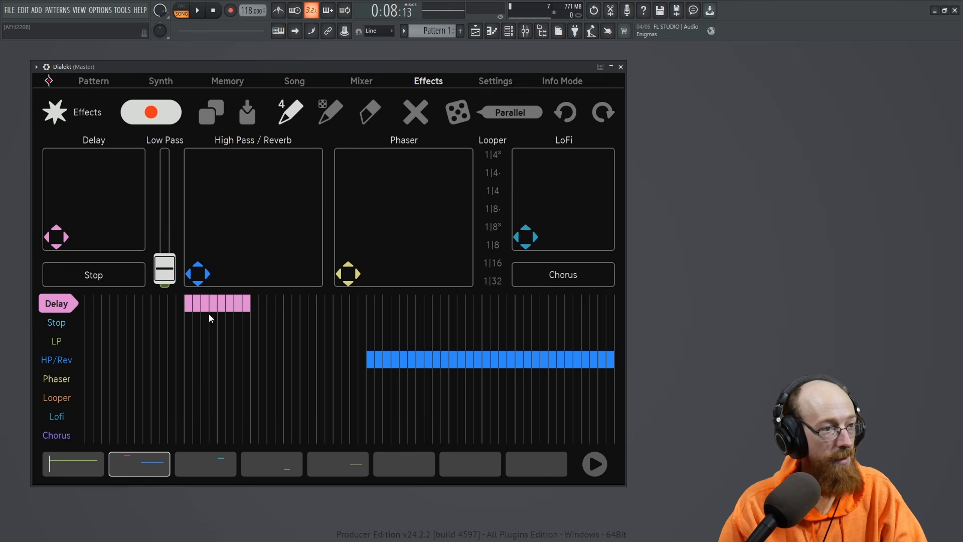
drag(189, 365, 258, 366)
key(space)
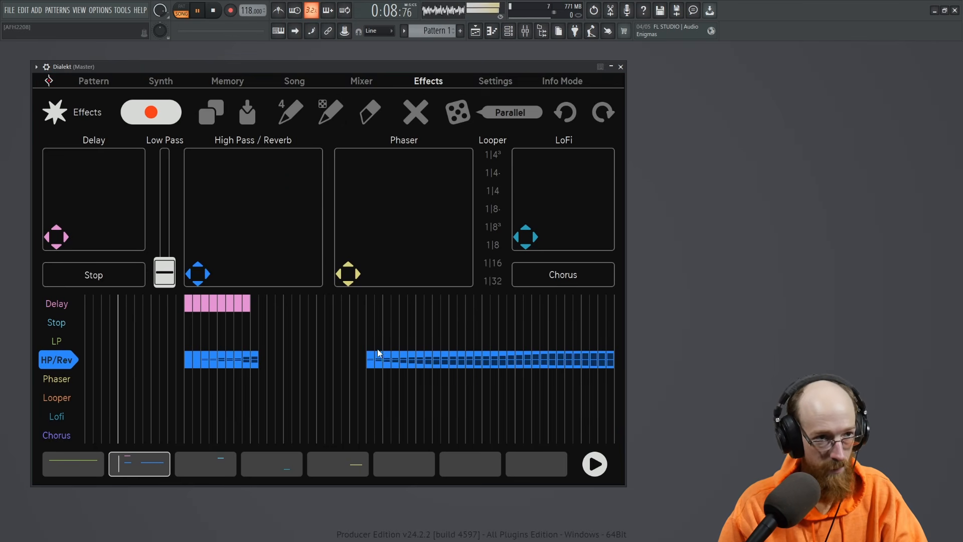
key(space)
Show part 1 on the Pattern page and make the view follow playback while the song plays.
click(96, 87)
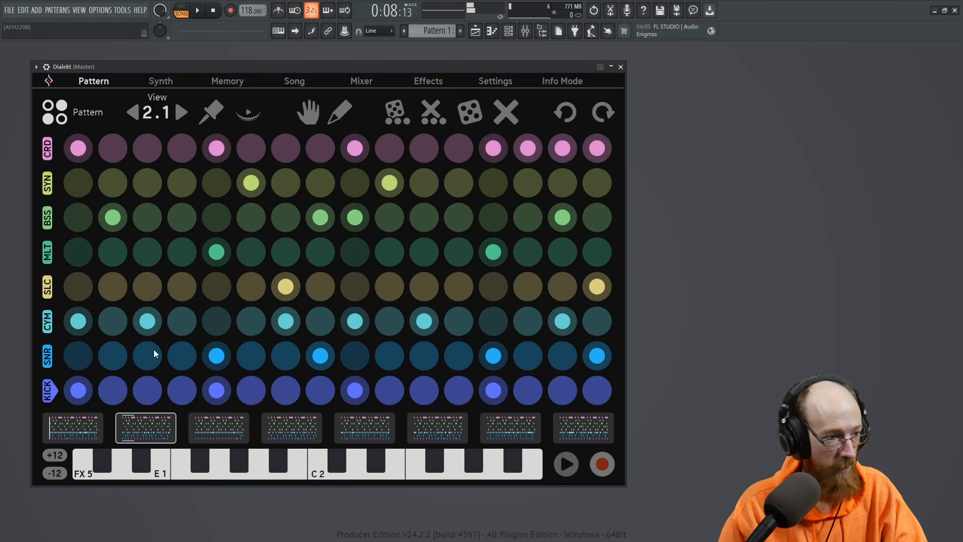
click(91, 440)
click(139, 423)
click(83, 438)
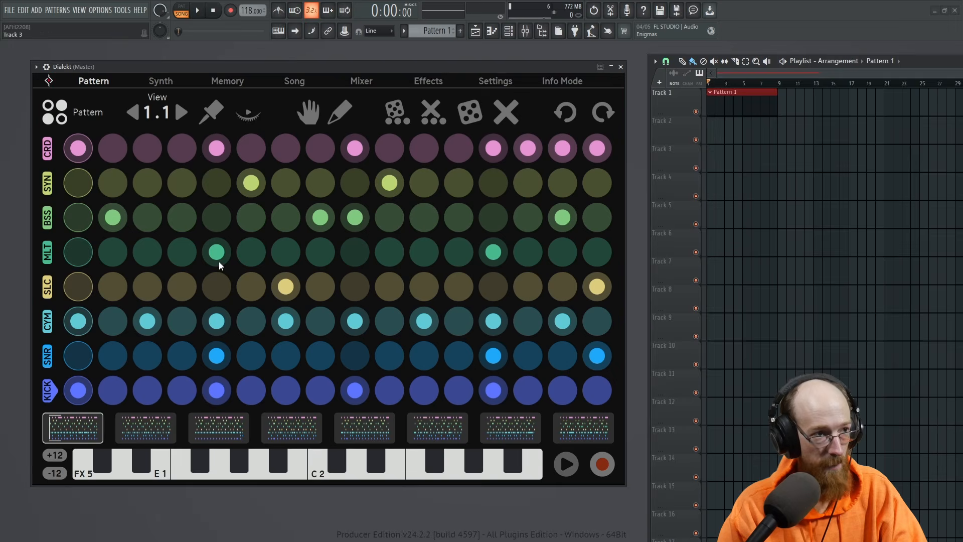
key(space)
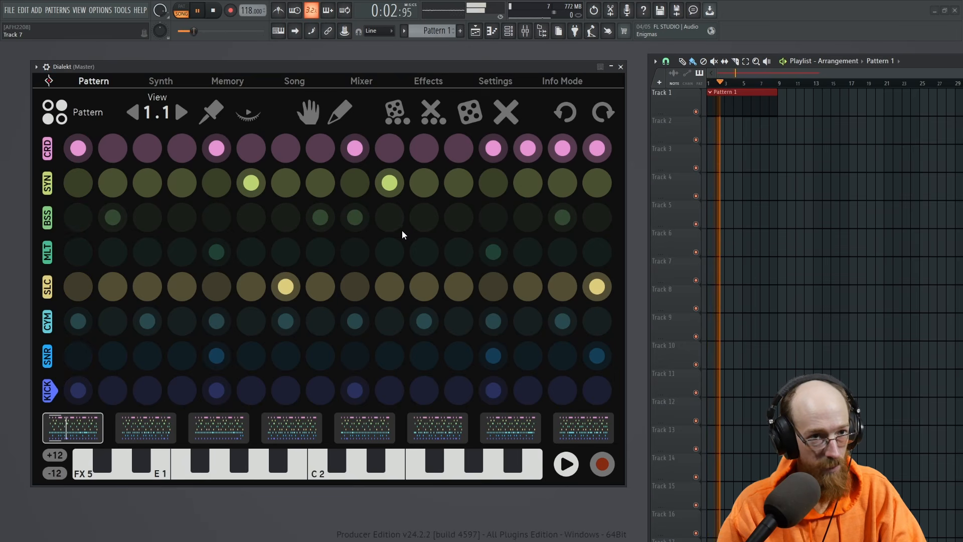
click(248, 113)
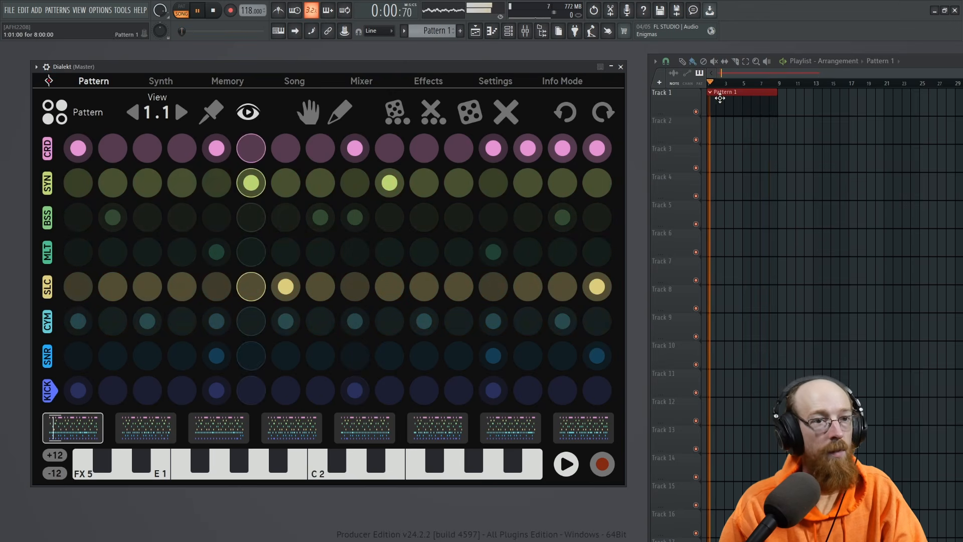
key(space)
Copy the Pattern 1 clip to playlist Track 2 at bar 9, name the clips Intro and Element 1, and audition the second one.
drag(775, 128, 787, 131)
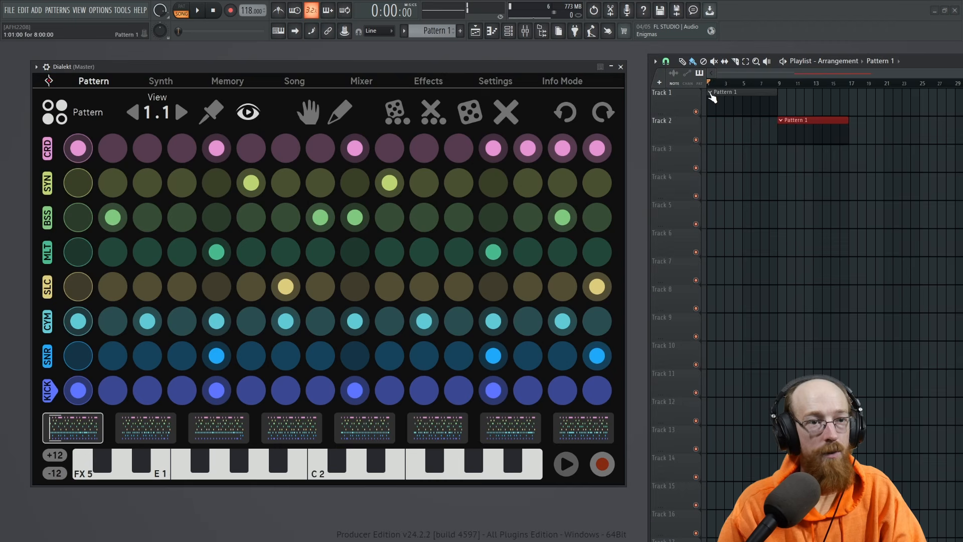
middle_click(710, 94)
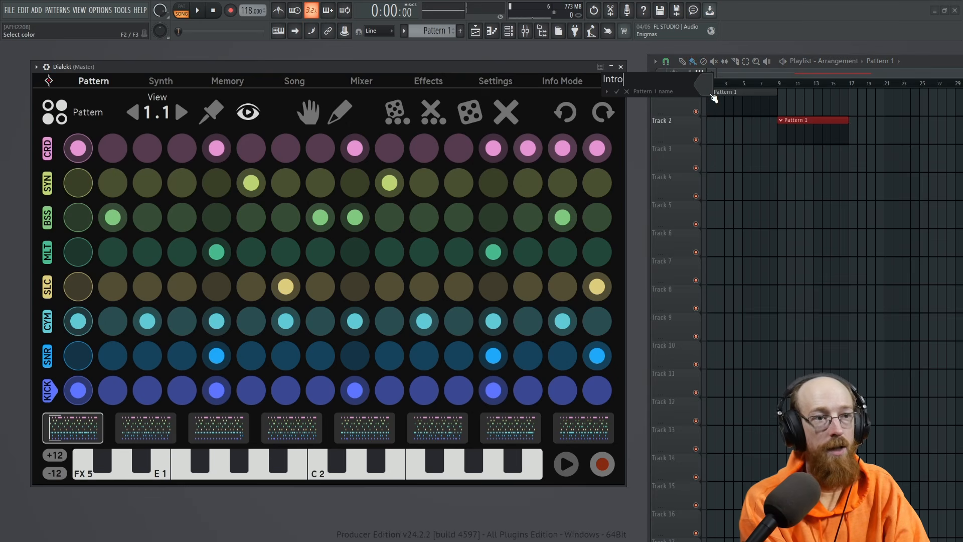
key(Return)
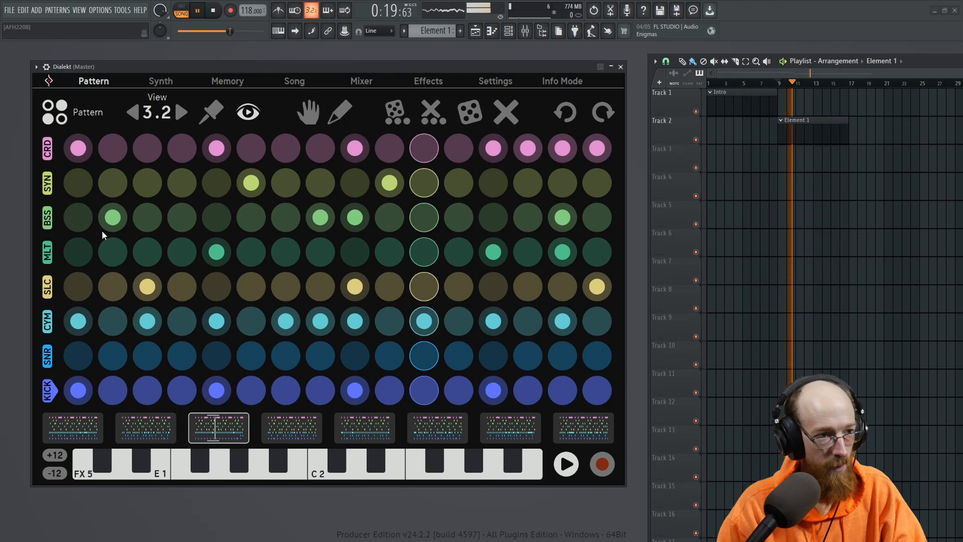
key(space)
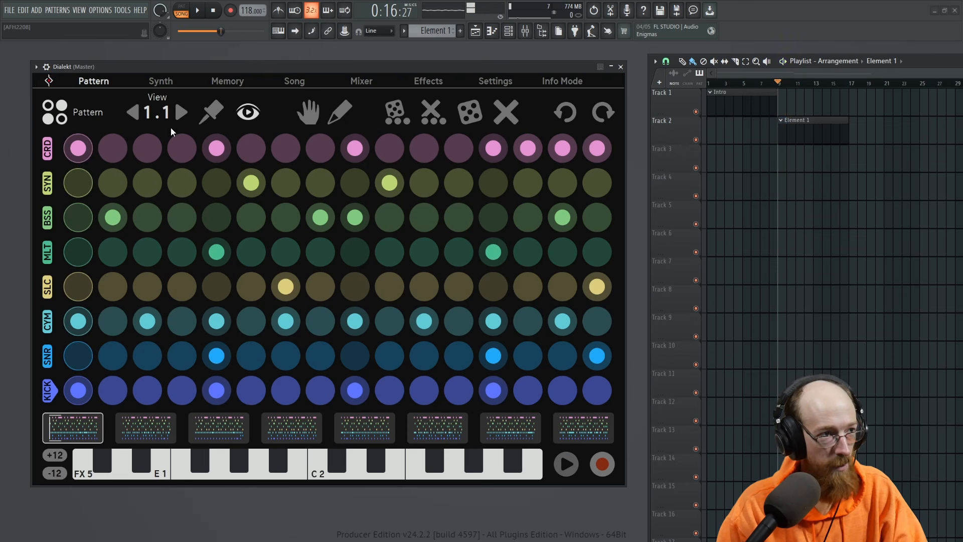
Examine part 3's four patterns and the start of part 4 on the Memory page.
click(225, 83)
click(122, 245)
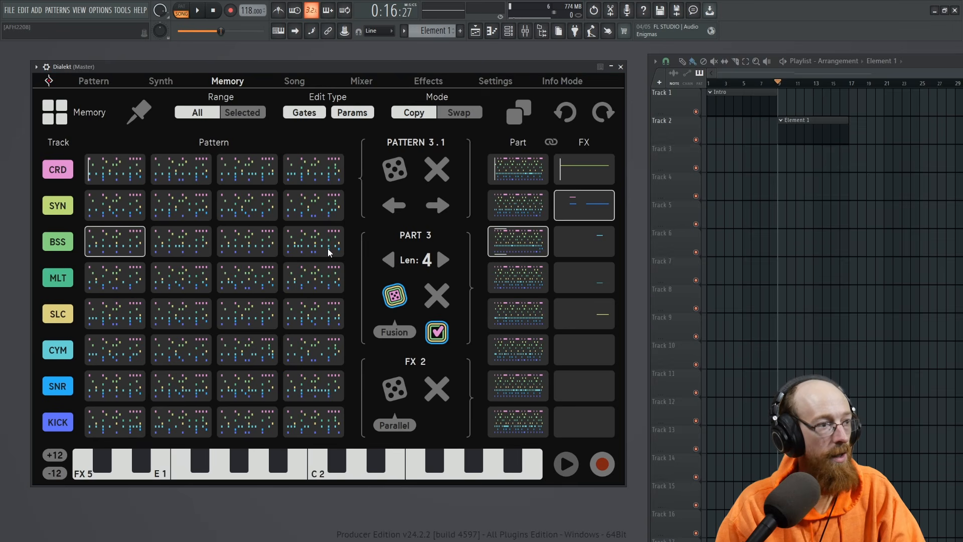
drag(124, 251, 247, 244)
drag(187, 243, 319, 244)
drag(130, 249, 117, 282)
drag(186, 246, 190, 283)
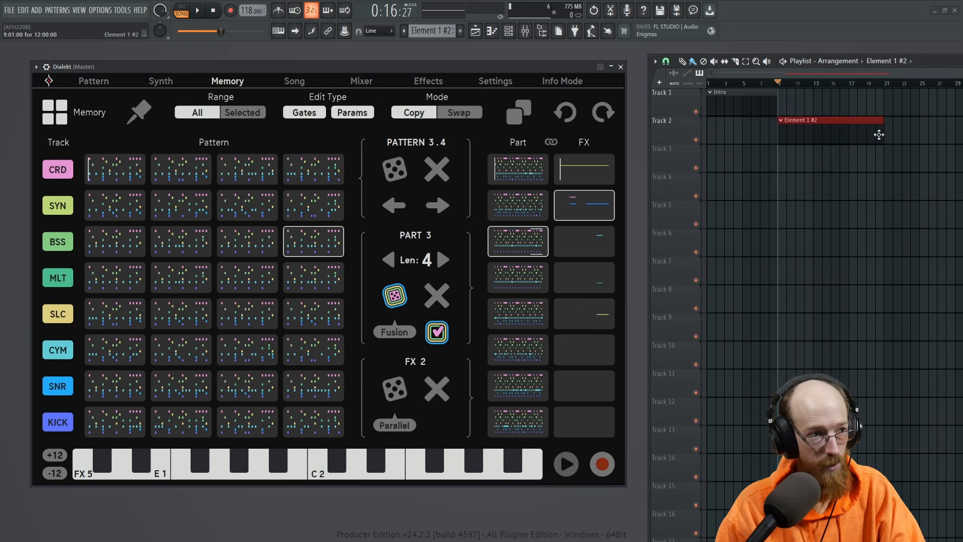
During playback, shorten the Element 1 #2 clip to 8 bars and copy it to Track 3 at bar 17.
key(space)
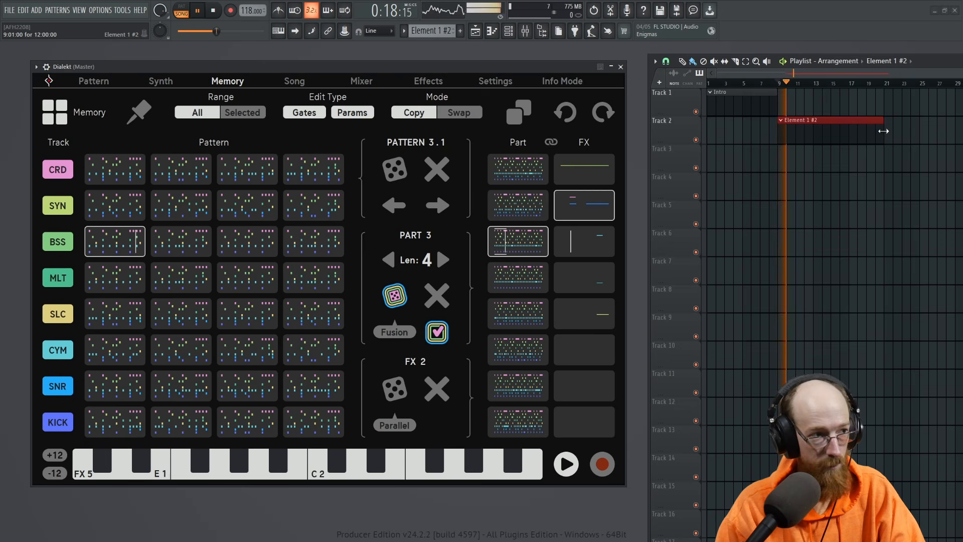
drag(883, 131, 848, 135)
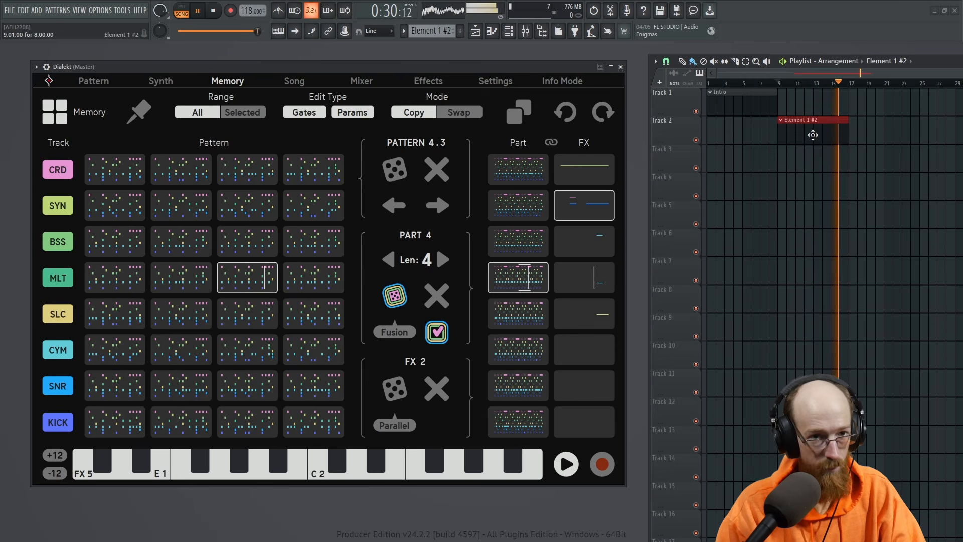
drag(812, 135, 883, 163)
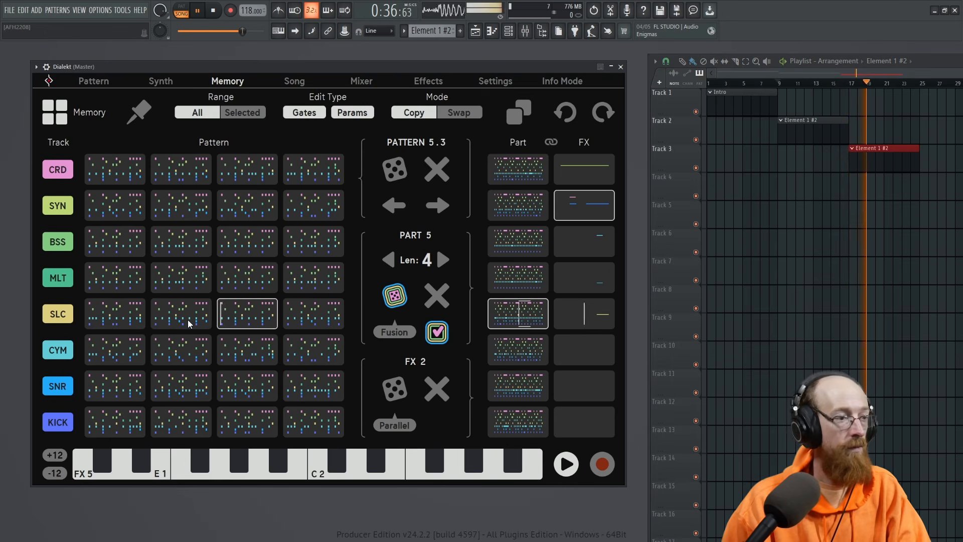
Stop playback, select pattern 5.1 on the Memory page, and check the Song page's Part and Song randomize choices.
key(space)
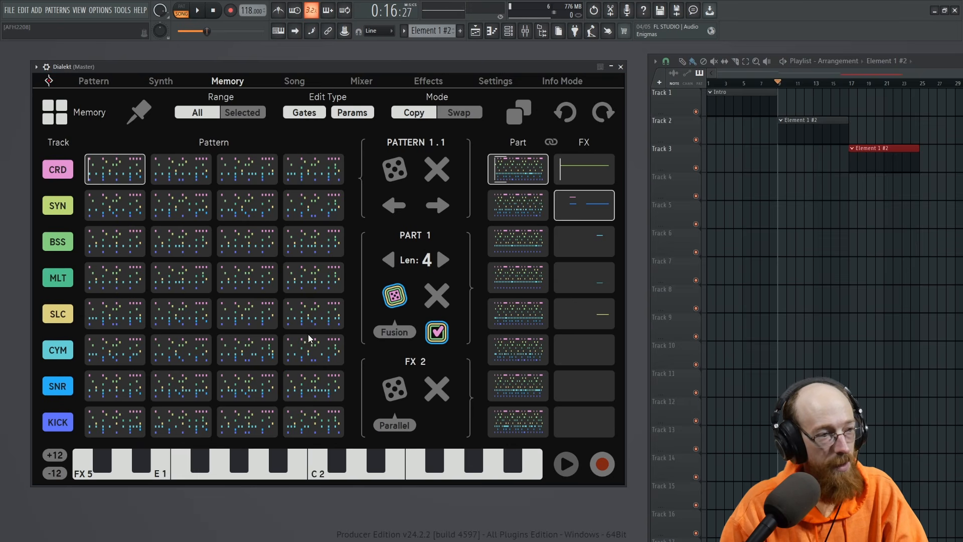
click(129, 324)
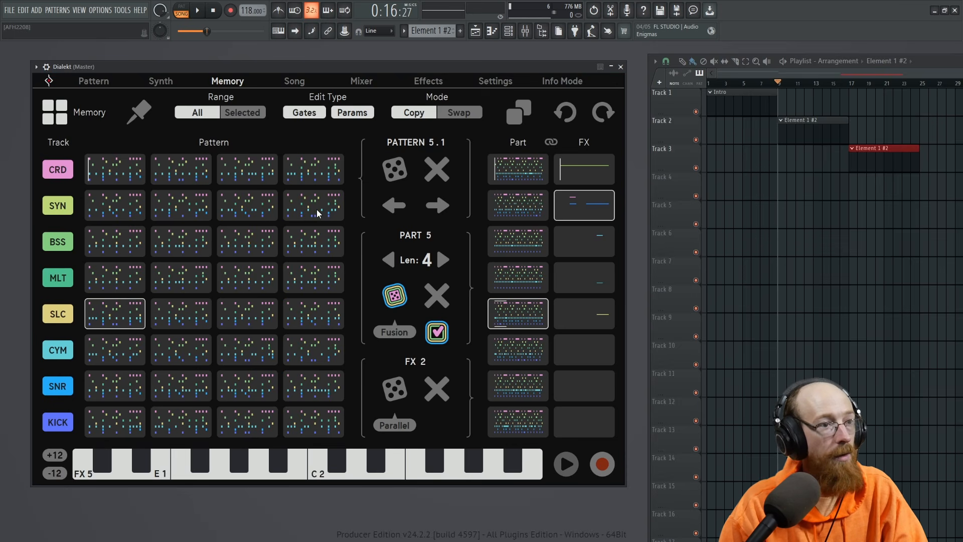
click(294, 81)
click(492, 112)
click(491, 112)
click(380, 117)
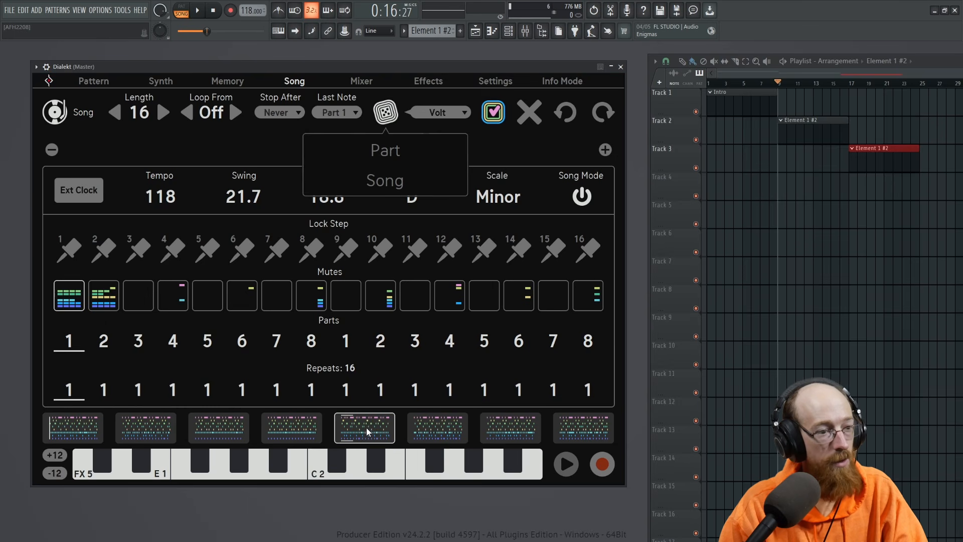
click(394, 111)
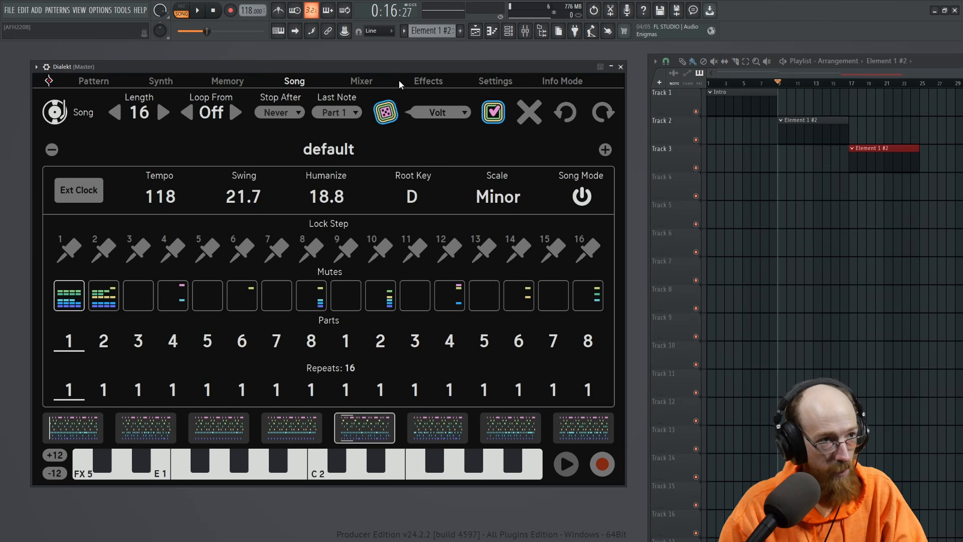
Audition the Track 3 clip on the Song page, first near its end and again from bar 17.
scroll(845, 215, right, 4)
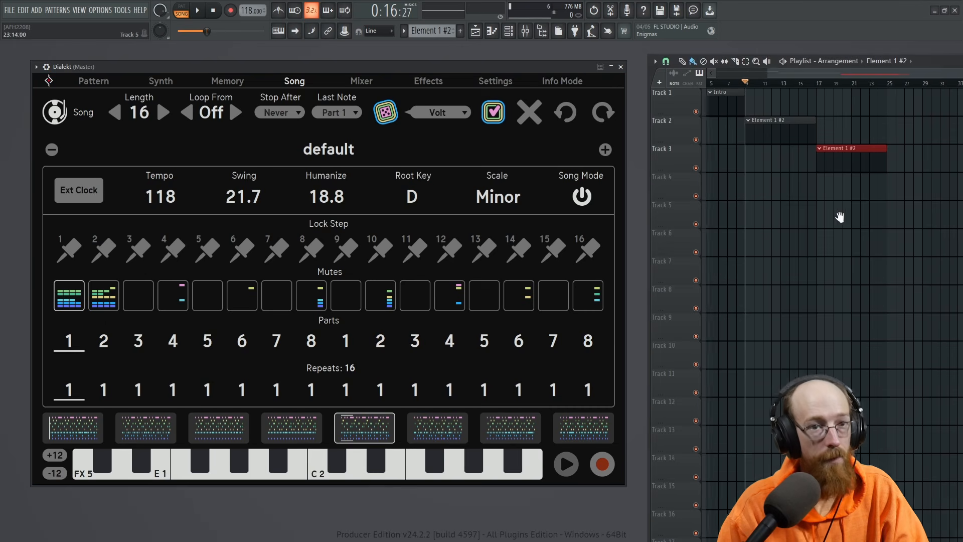
click(836, 89)
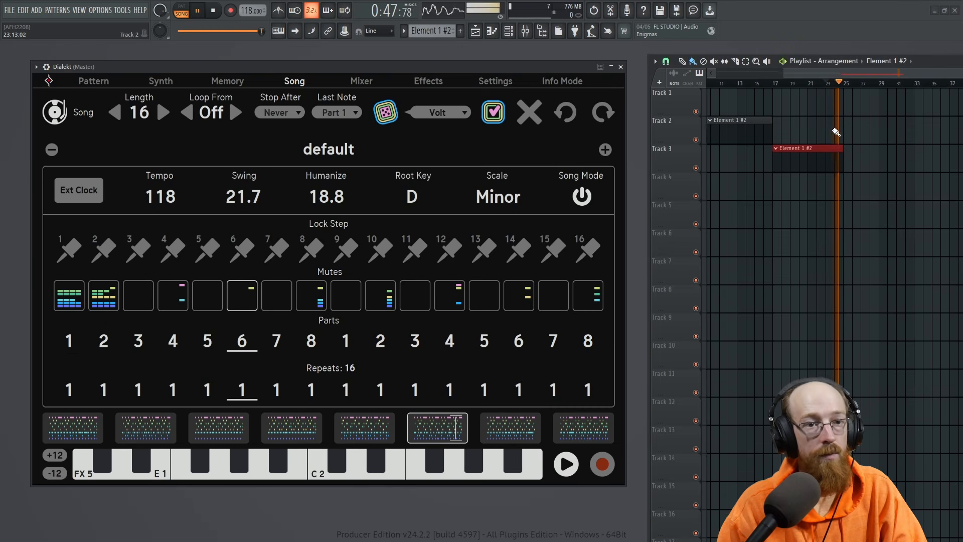
key(space)
click(778, 86)
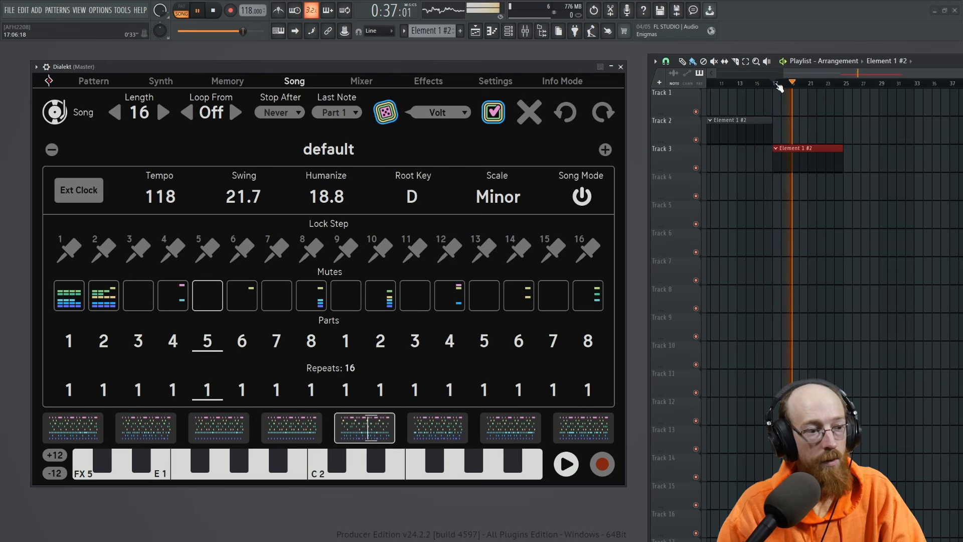
key(space)
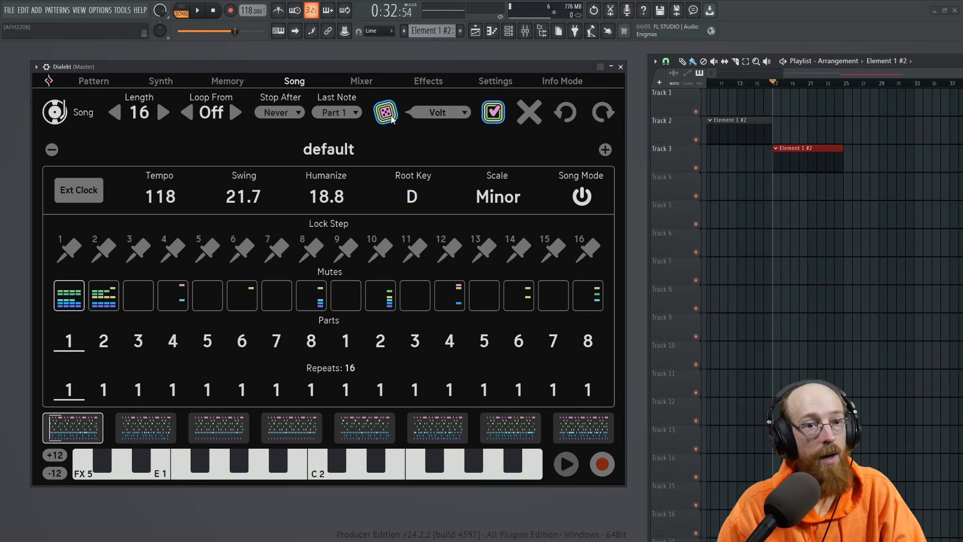
Show the Part and Song randomize choices and replay the song from bar 17, stopping back at that bar.
click(387, 114)
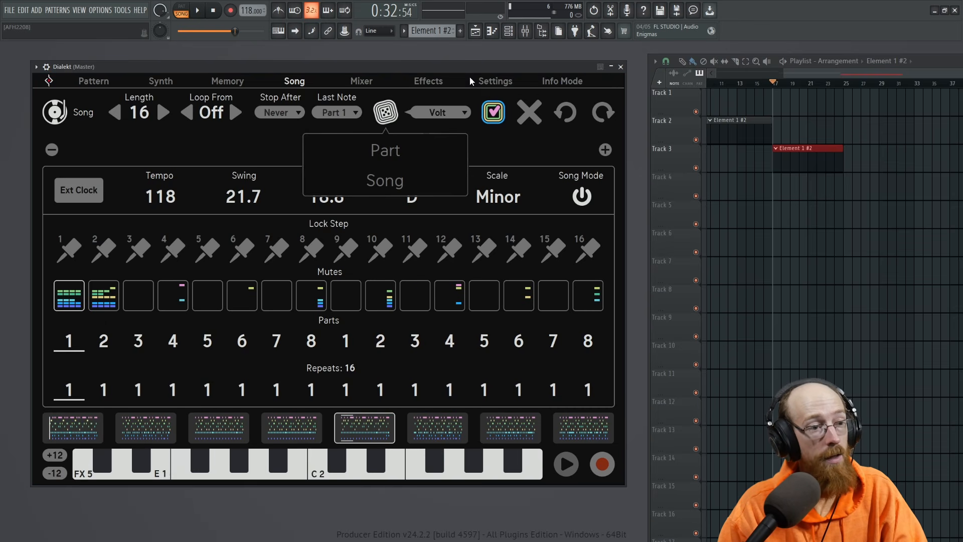
key(space)
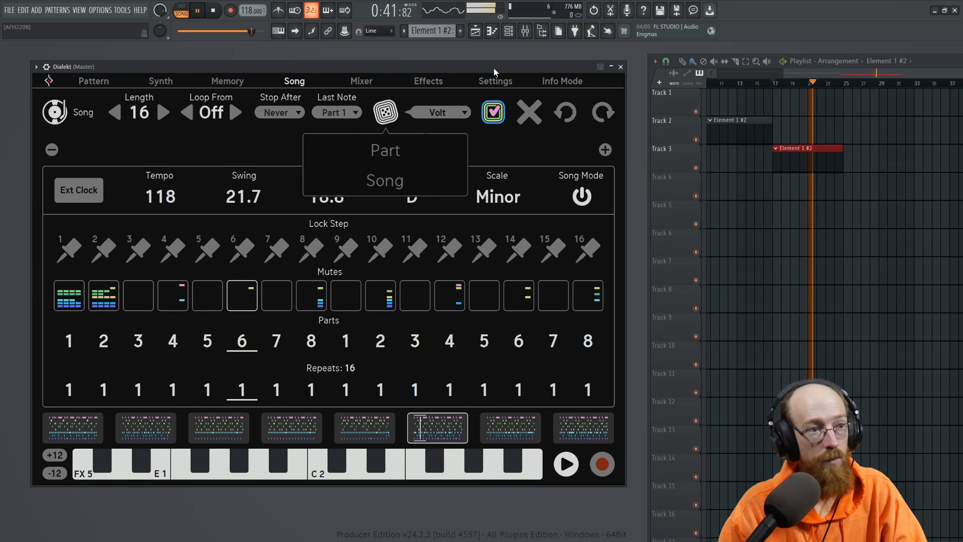
key(space)
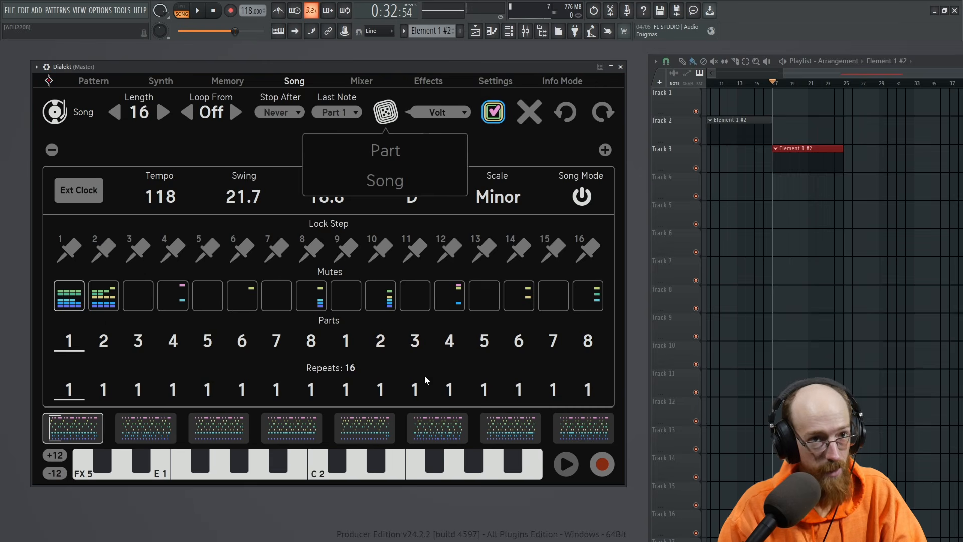
click(773, 84)
click(778, 87)
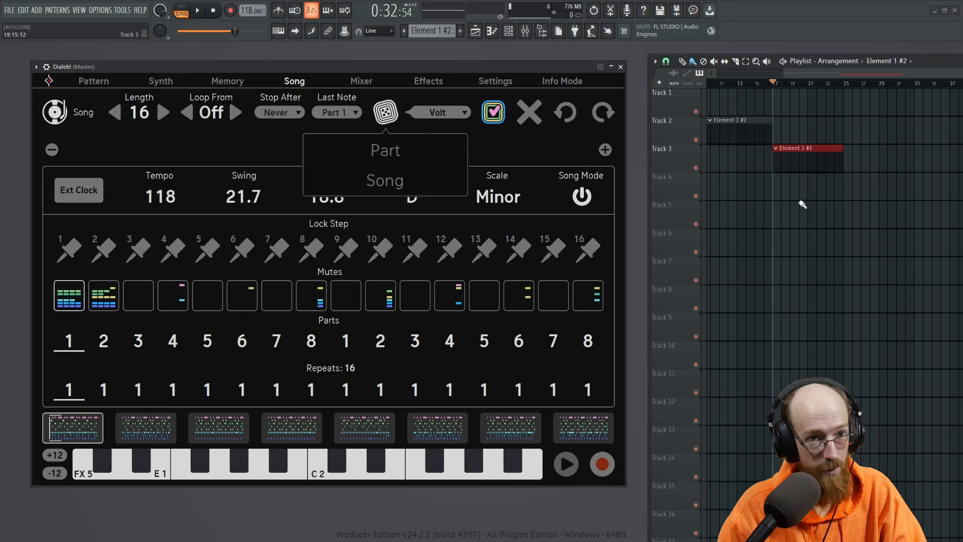
Audition part 5 and the start of part 6 from bar 17 on the Memory page.
click(227, 81)
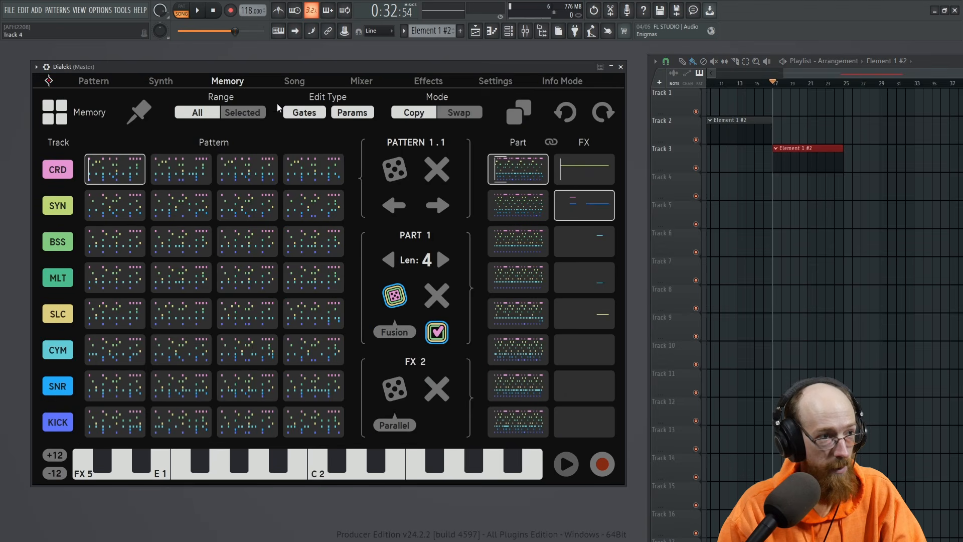
key(space)
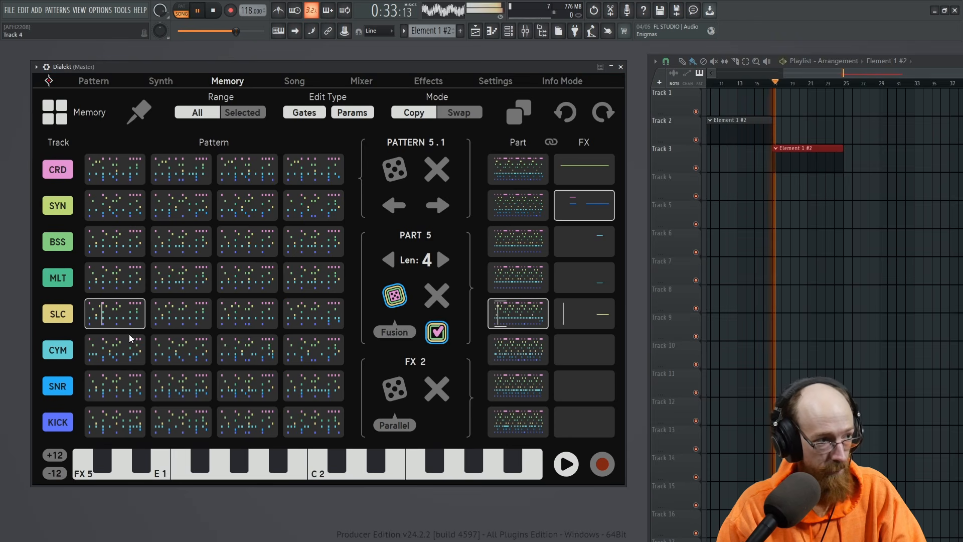
key(space)
click(116, 319)
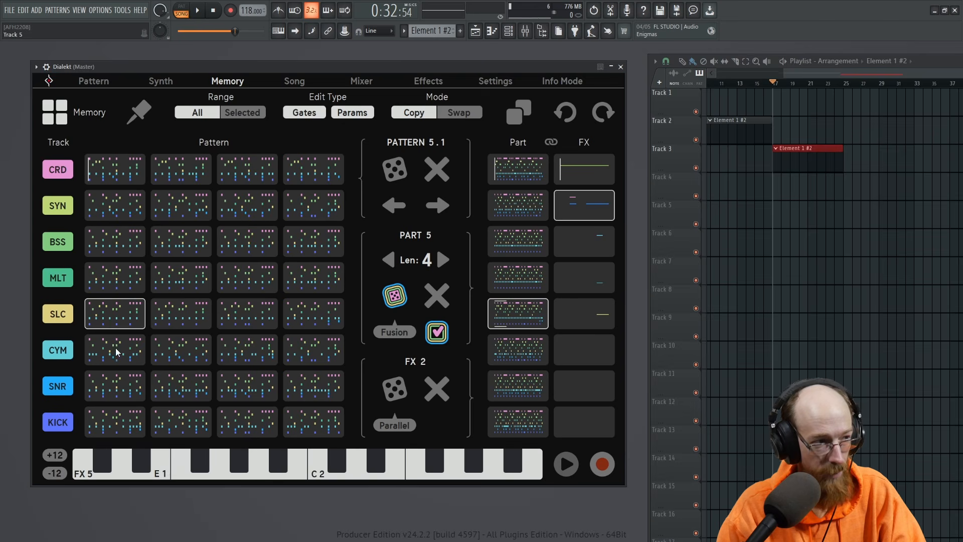
key(space)
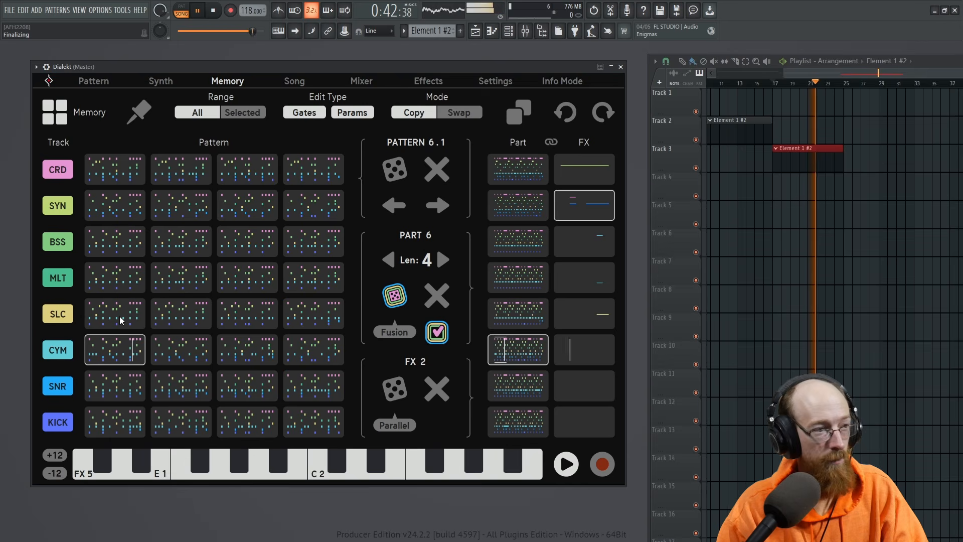
key(space)
Examine part 5's patterns, the four pattern columns and the Part column on the Memory page, and briefly play from bar 17.
click(120, 320)
drag(117, 352, 315, 372)
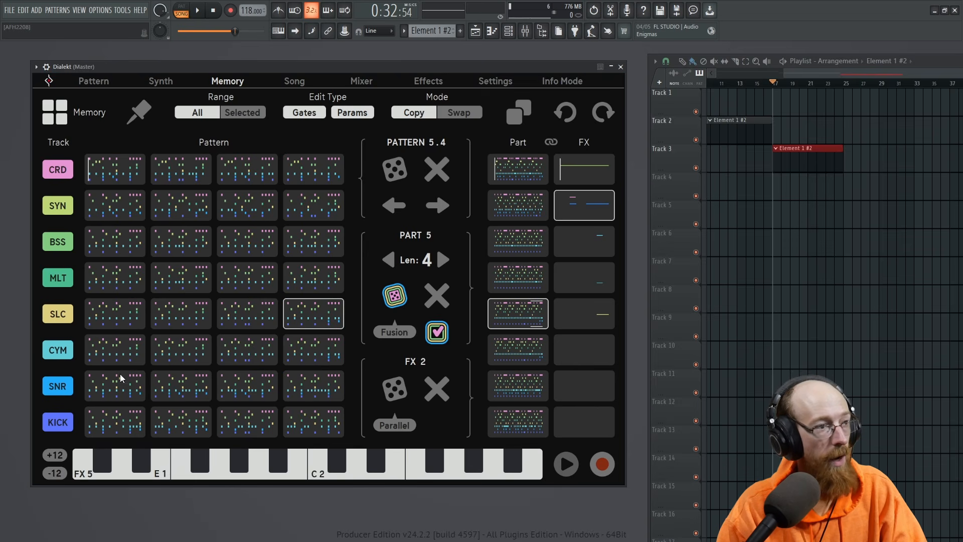
drag(121, 174, 244, 393)
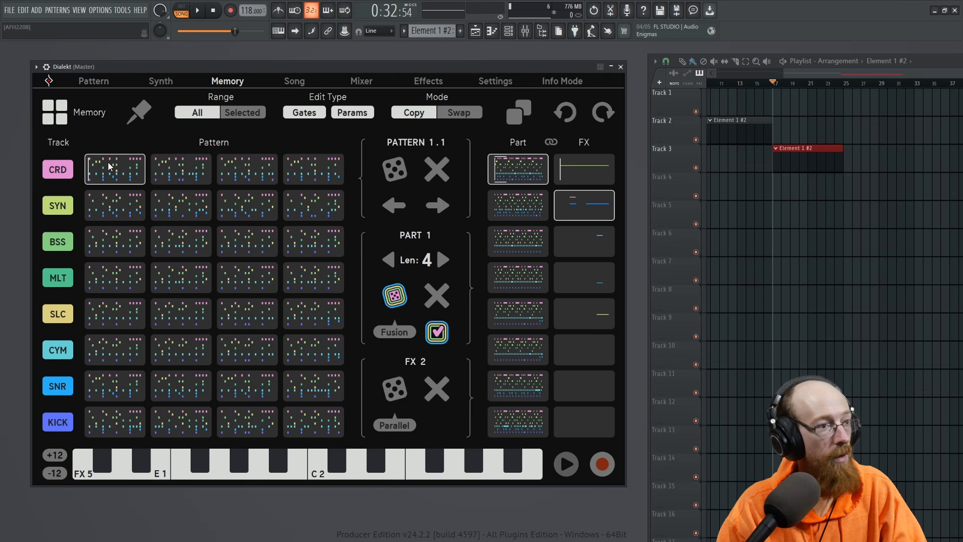
drag(187, 173, 191, 398)
drag(263, 178, 265, 401)
drag(320, 180, 313, 397)
drag(525, 179, 533, 423)
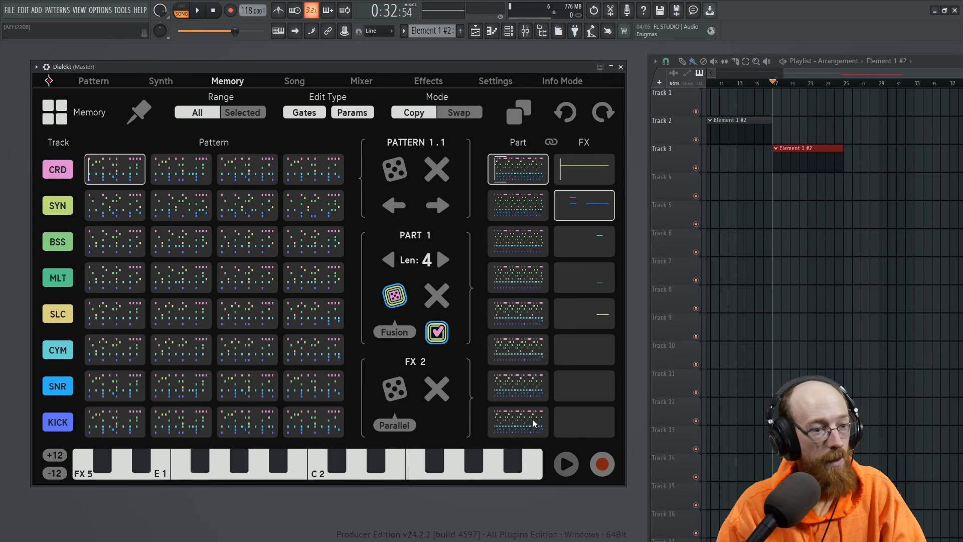
key(space)
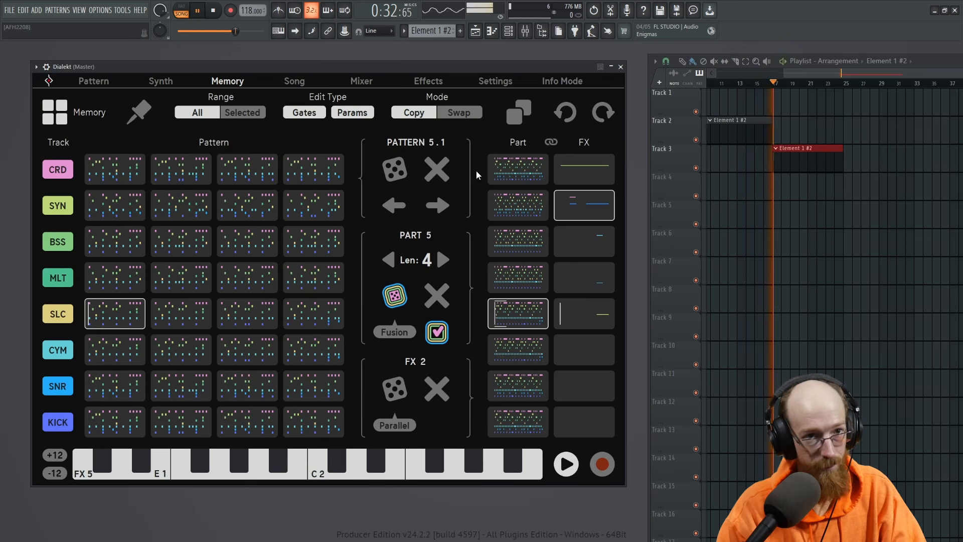
key(space)
Copy the Intro clip to bar 25 on Track 1 and audition the song from there.
scroll(825, 199, down, 3)
drag(734, 101, 933, 101)
drag(877, 84, 906, 84)
key(space)
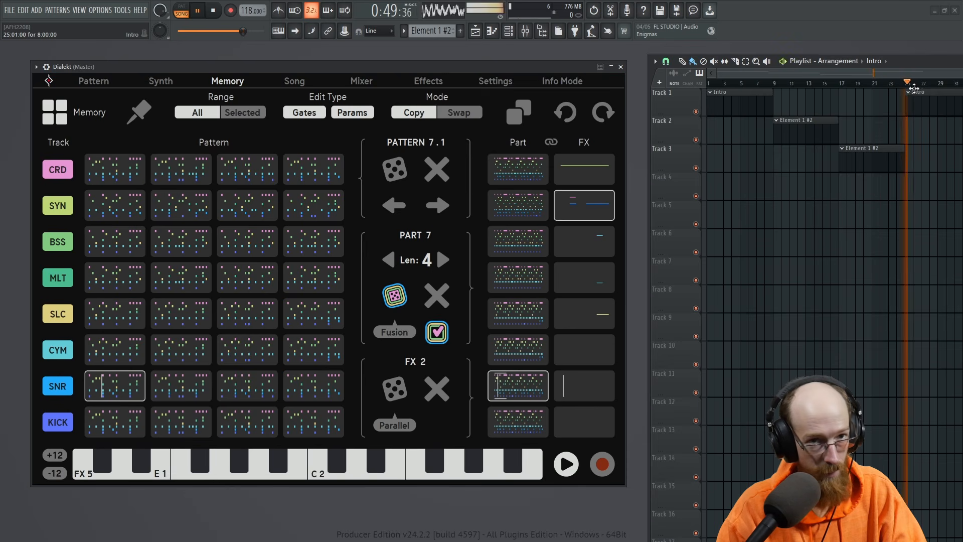
key(space)
Rename the copied Track 1 clip at bar 25 as Outro and return the playhead to the song start.
middle_click(913, 93)
text(Outro)
key(Return)
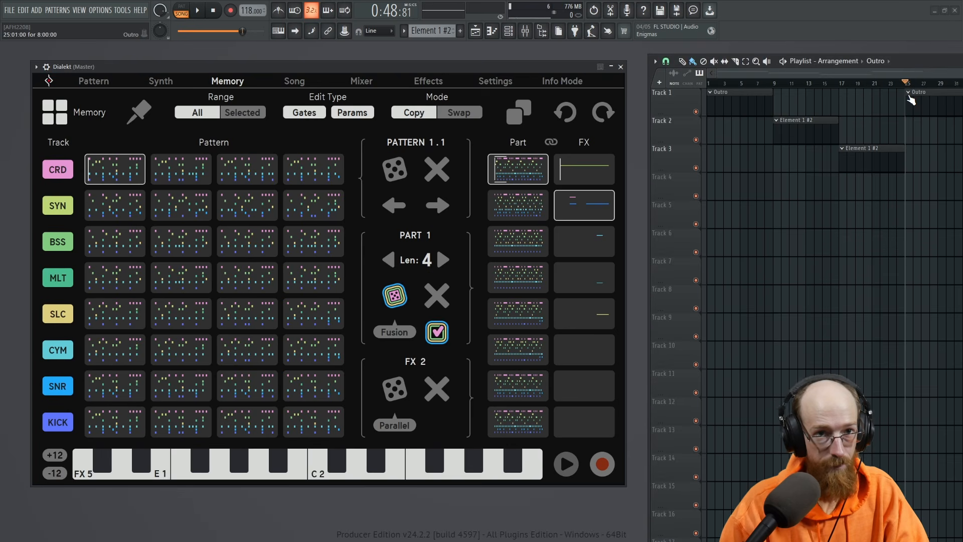
click(732, 83)
drag(731, 95, 705, 105)
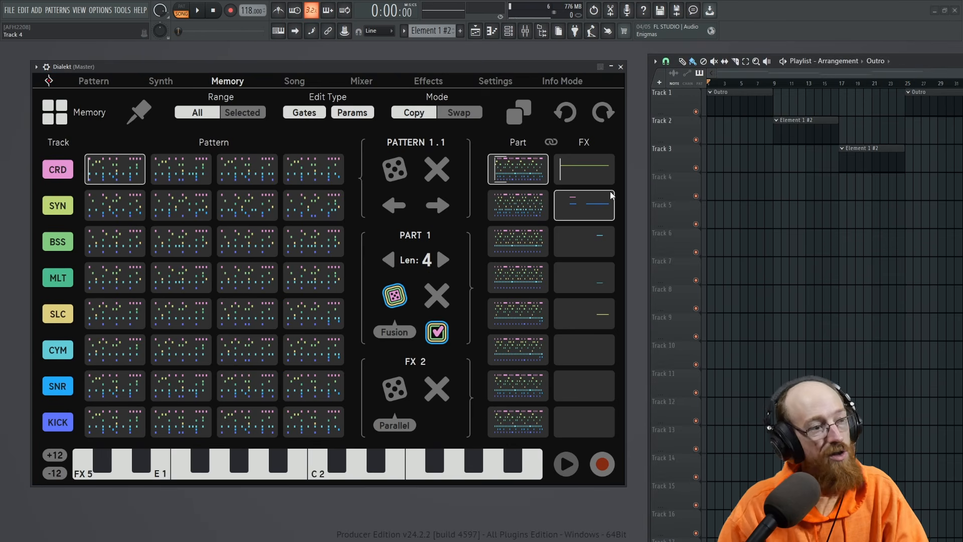
Mute the Slicer in all four patterns of song step 3 while playing from bar 9.
click(173, 81)
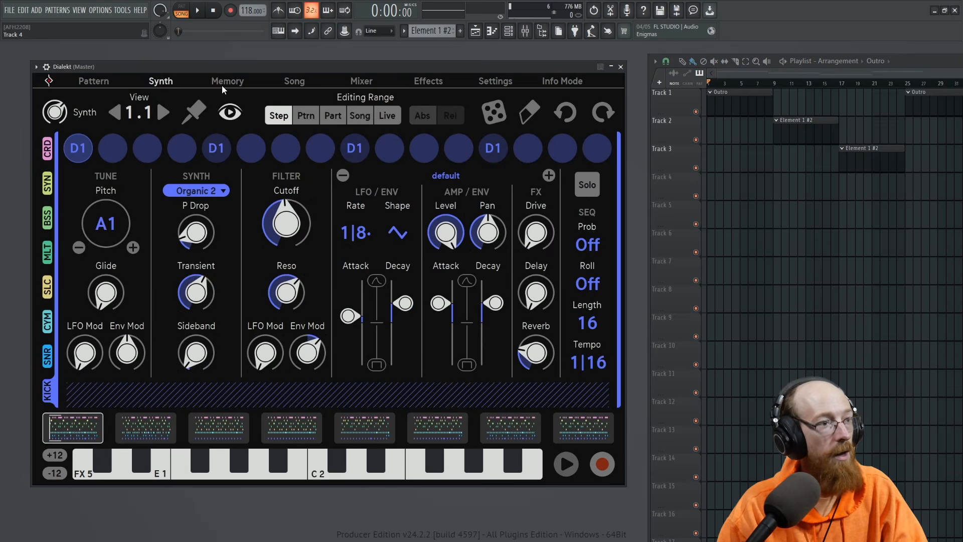
click(307, 80)
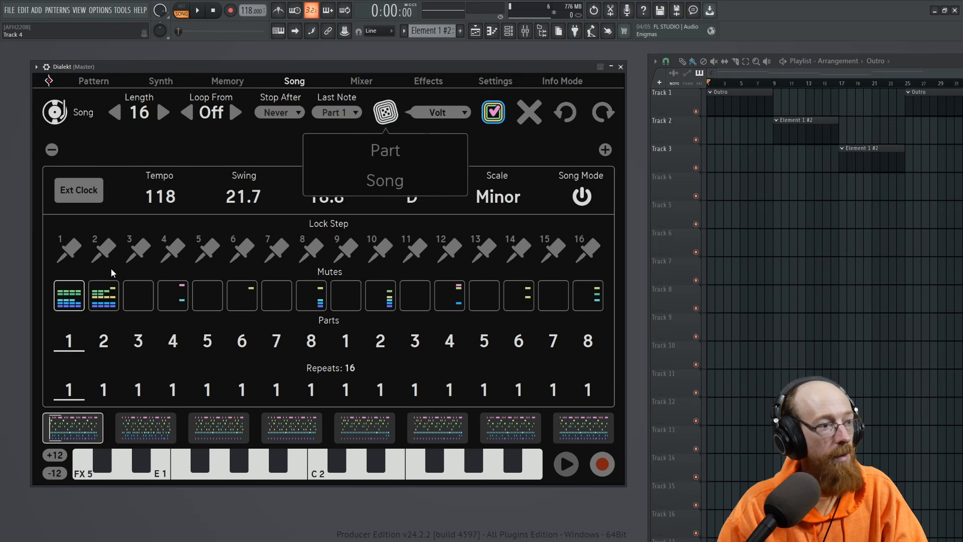
click(141, 305)
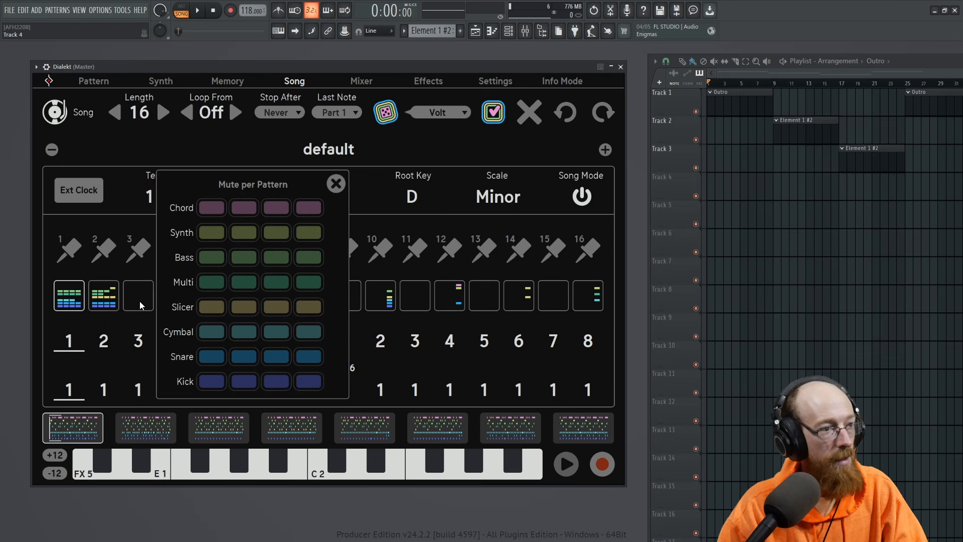
click(776, 84)
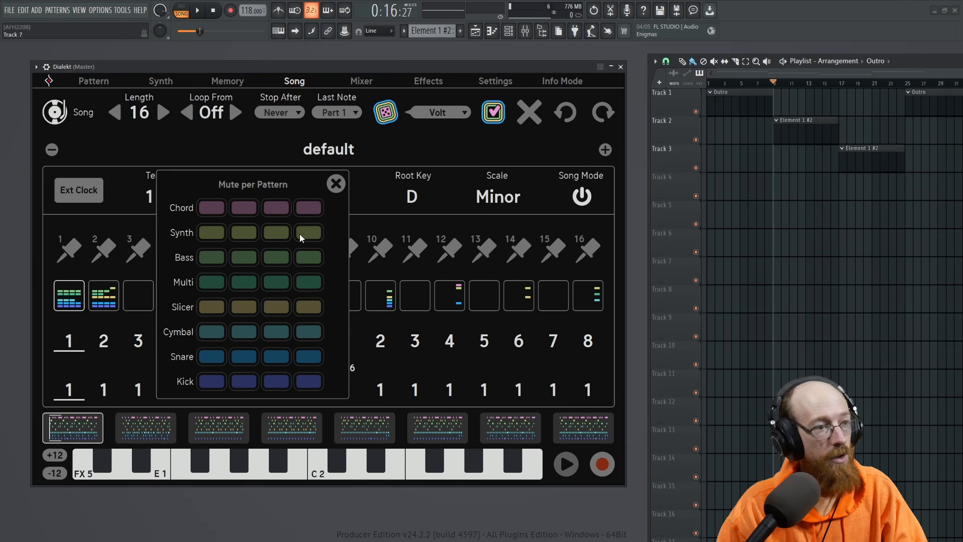
key(space)
drag(210, 311, 320, 306)
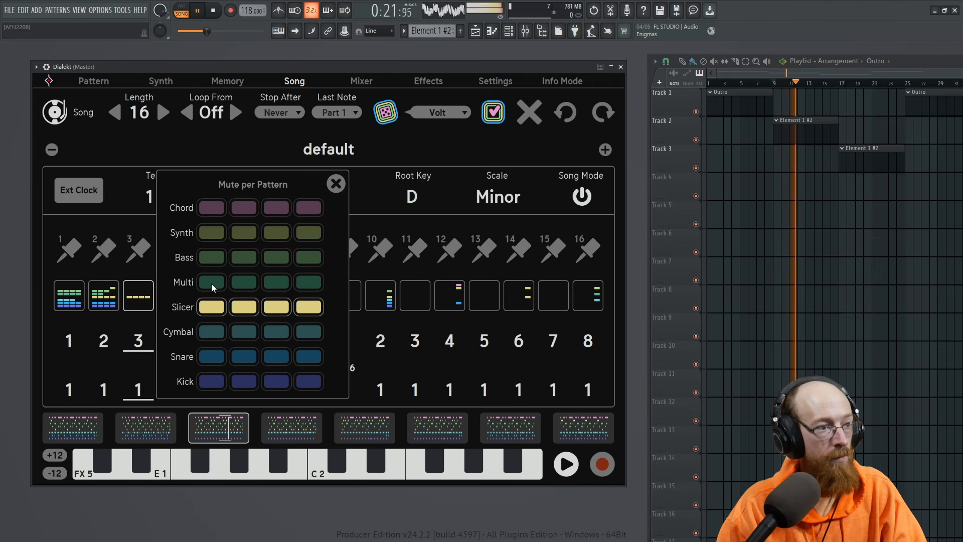
Mute the Multi track in all four patterns of song step 3 and replay from bar 9.
key(space)
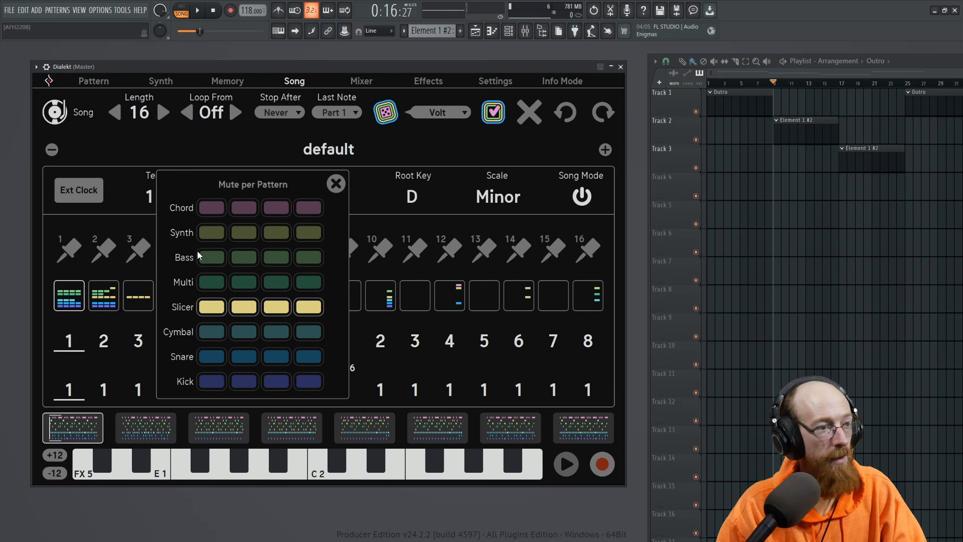
drag(229, 282, 317, 280)
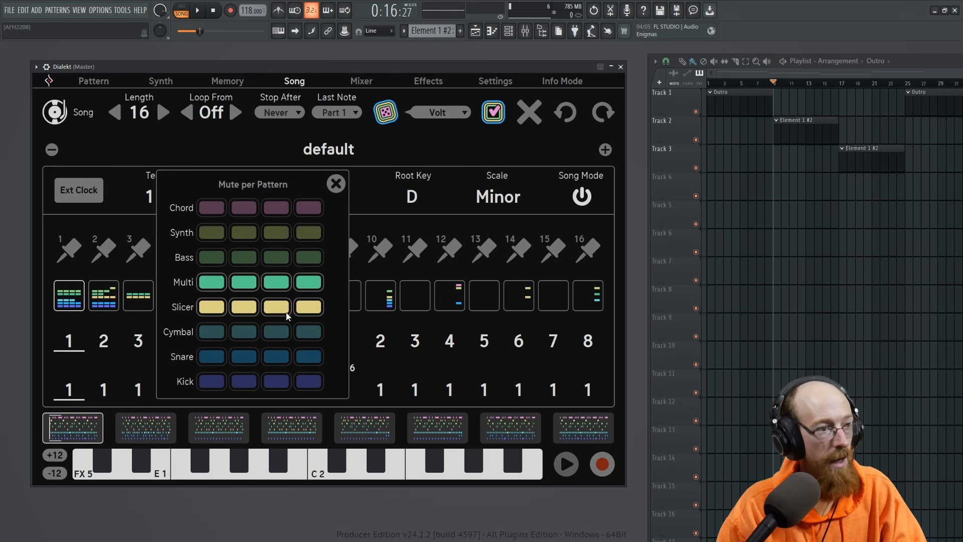
click(141, 295)
key(space)
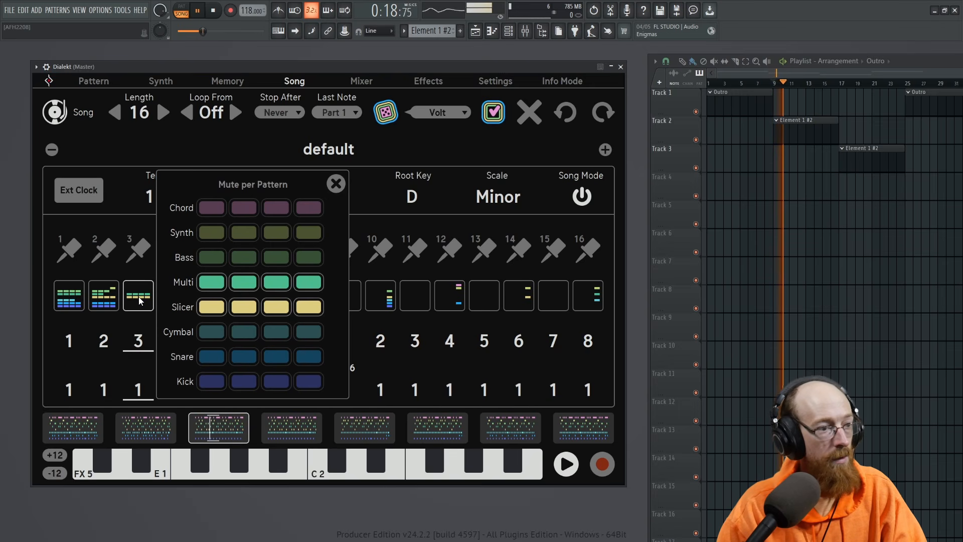
click(336, 184)
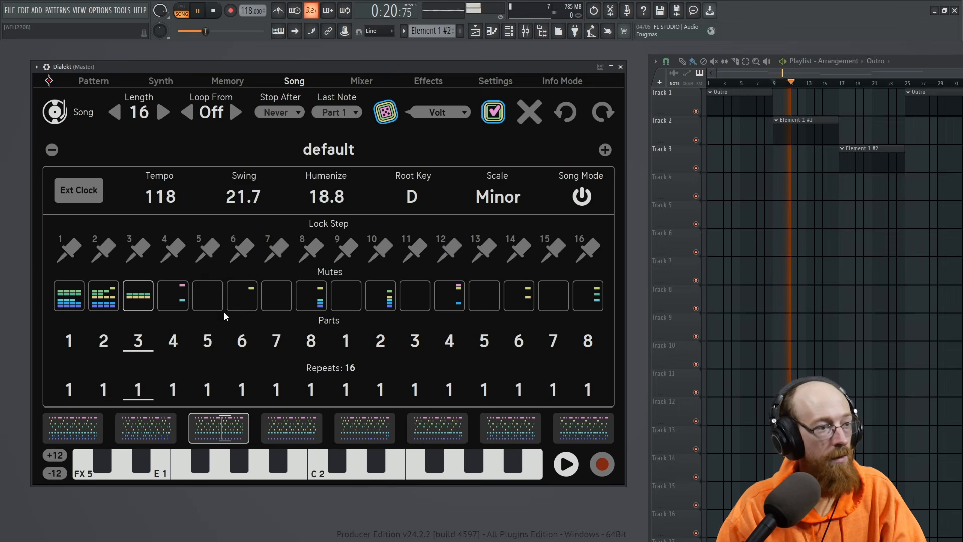
Mute the Chord track in patterns 1 and 3 of song step 4.
click(173, 302)
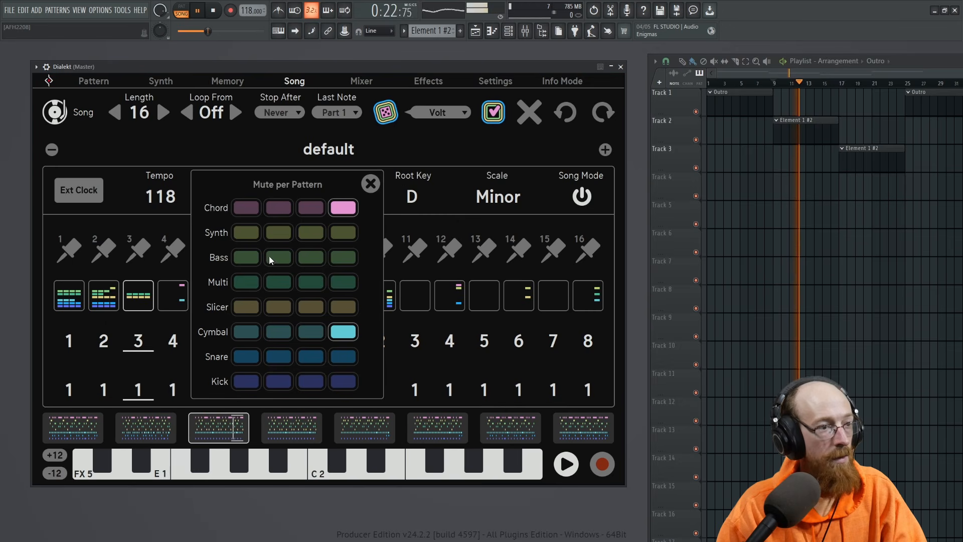
click(245, 208)
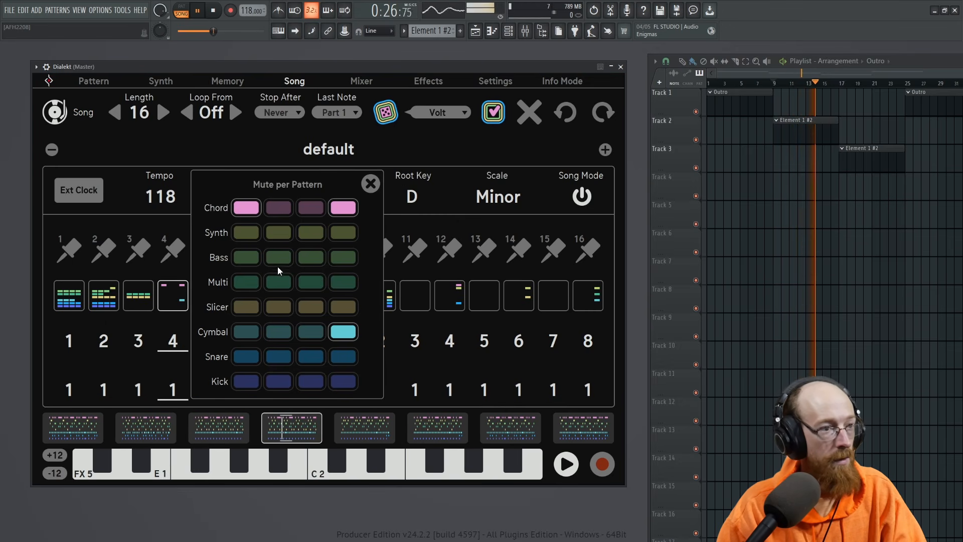
click(311, 208)
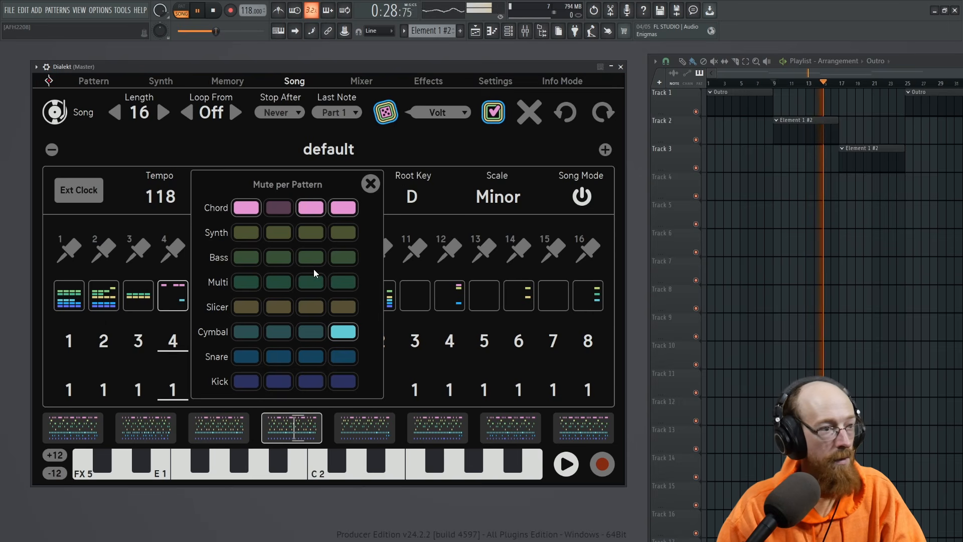
click(370, 184)
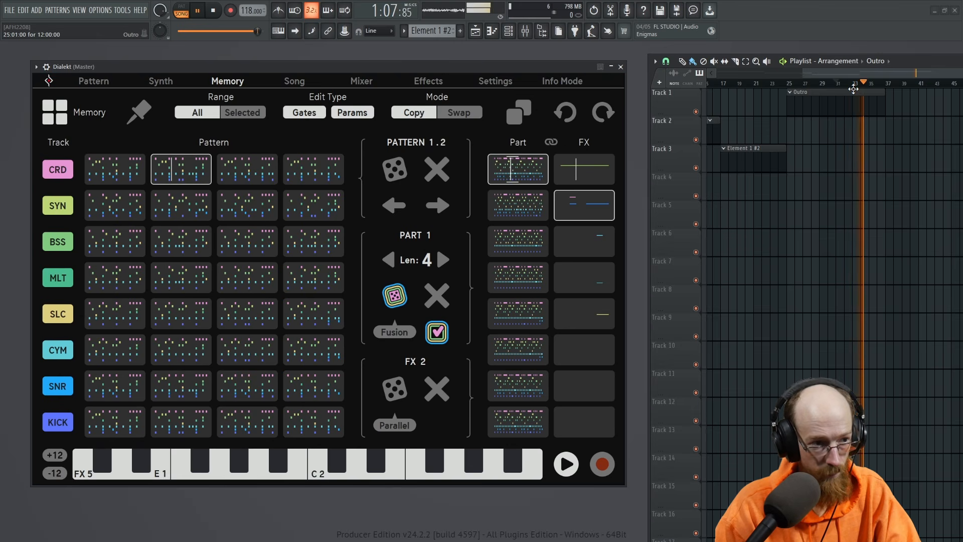
Stop playback, check the song steps, and audition the song from the start in the pattern grid.
key(space)
click(295, 81)
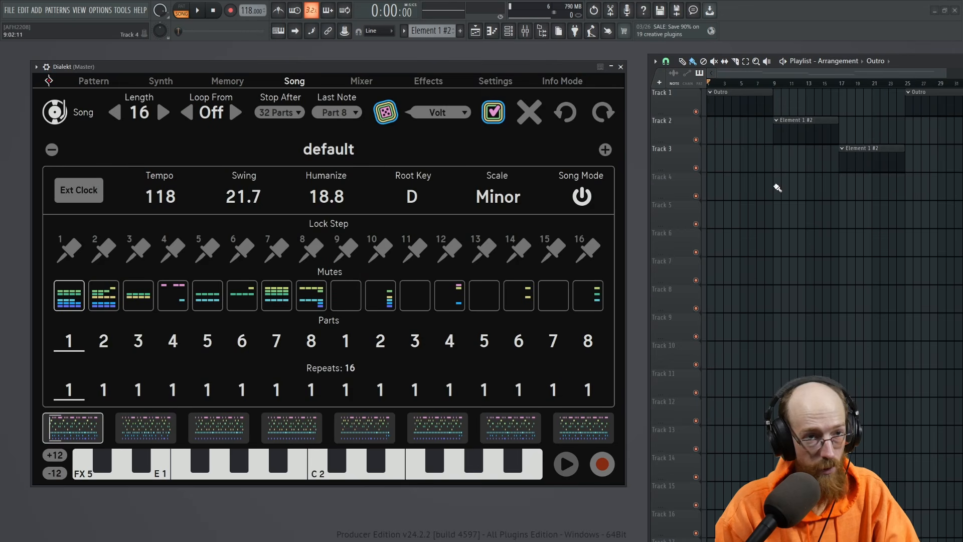
click(88, 83)
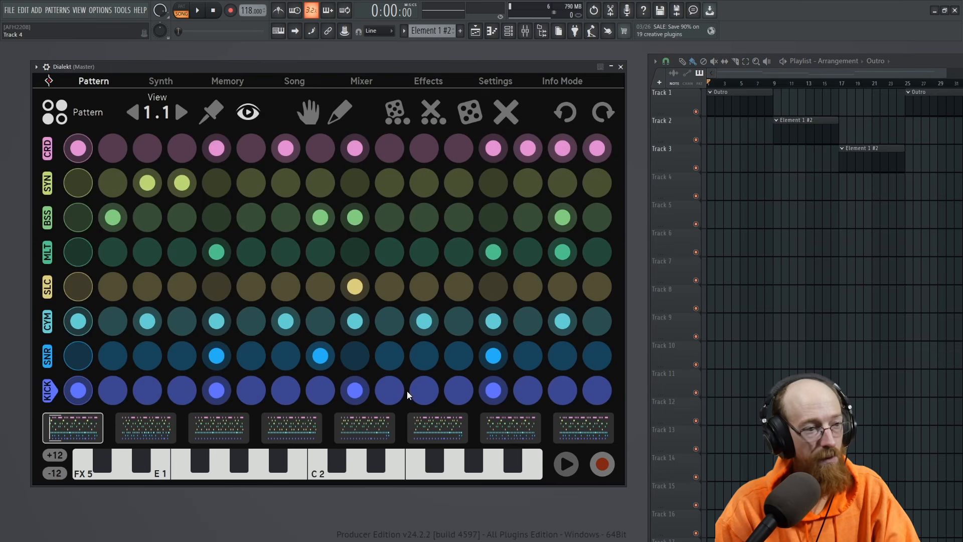
key(space)
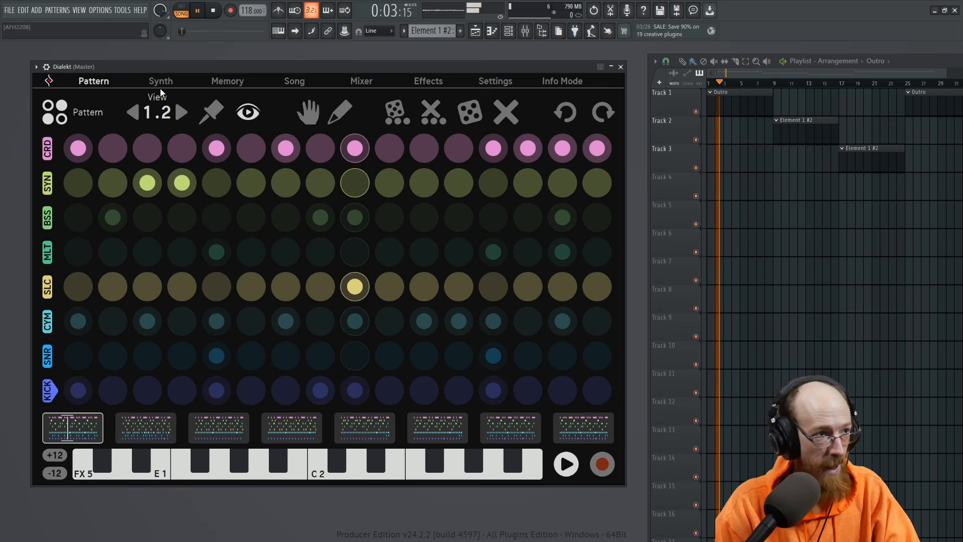
key(space)
Draw a gradually descending High Pass / Reverb ramp across all steps of the first FX pattern.
click(370, 84)
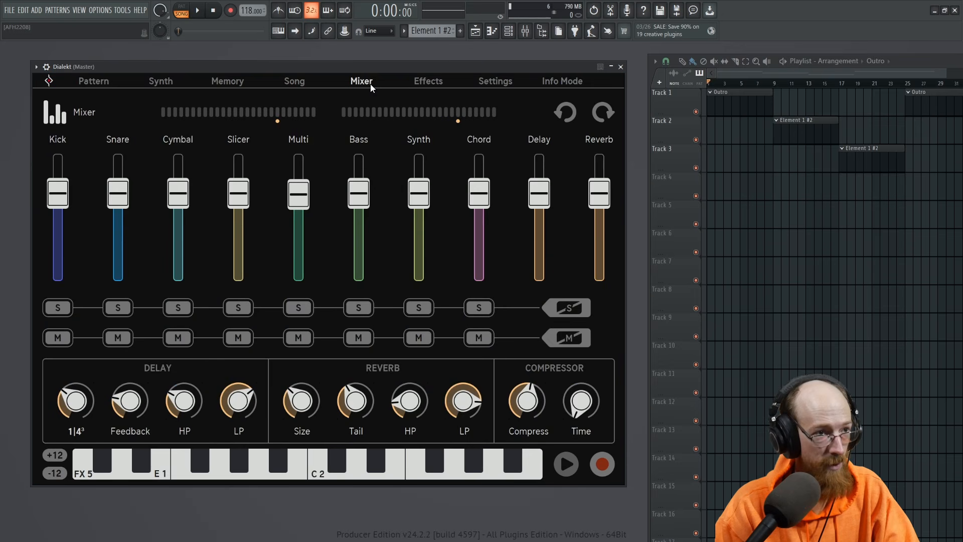
click(430, 83)
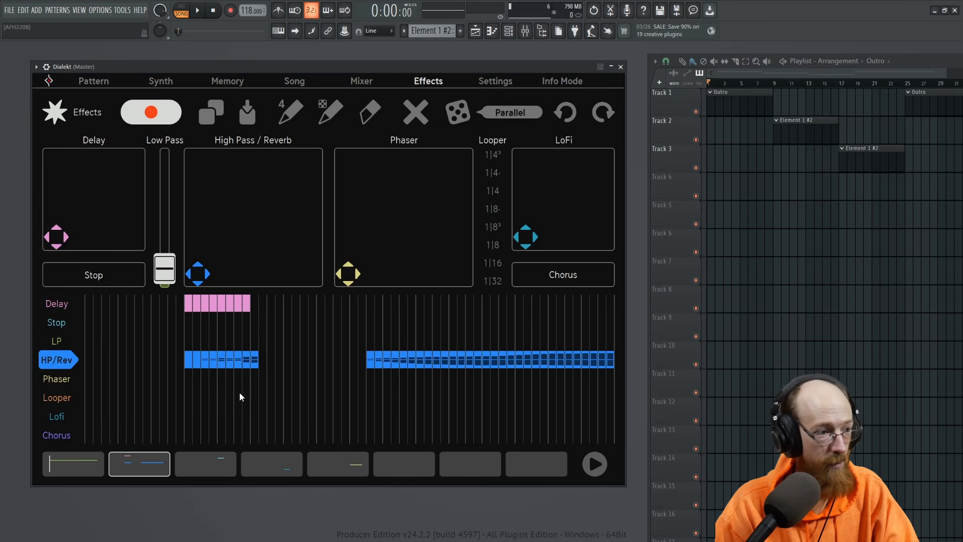
click(71, 469)
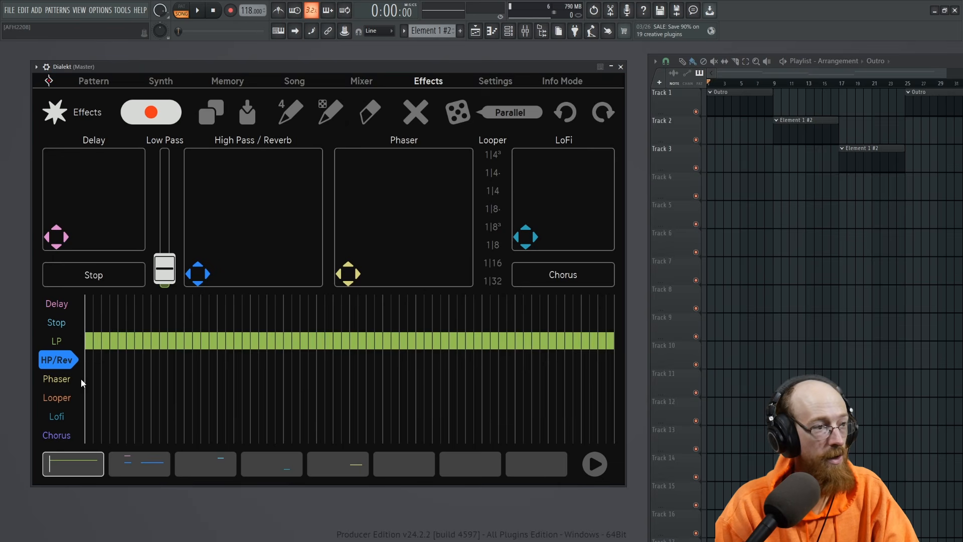
mouse_move(90, 346)
mouse_down()
mouse_move(203, 323)
mouse_move(386, 357)
mouse_move(589, 367)
mouse_up()
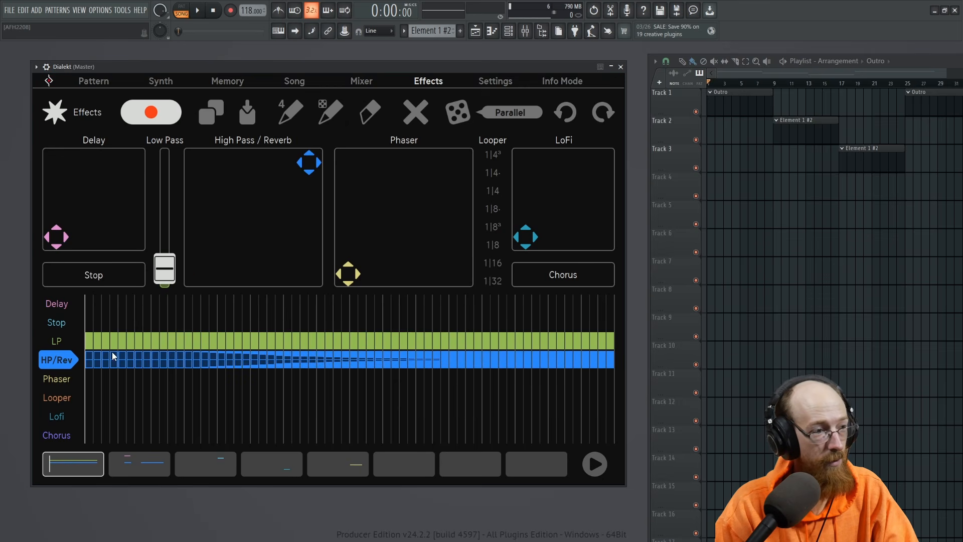
mouse_move(145, 351)
mouse_down()
mouse_move(610, 377)
mouse_move(552, 388)
mouse_move(309, 365)
mouse_up()
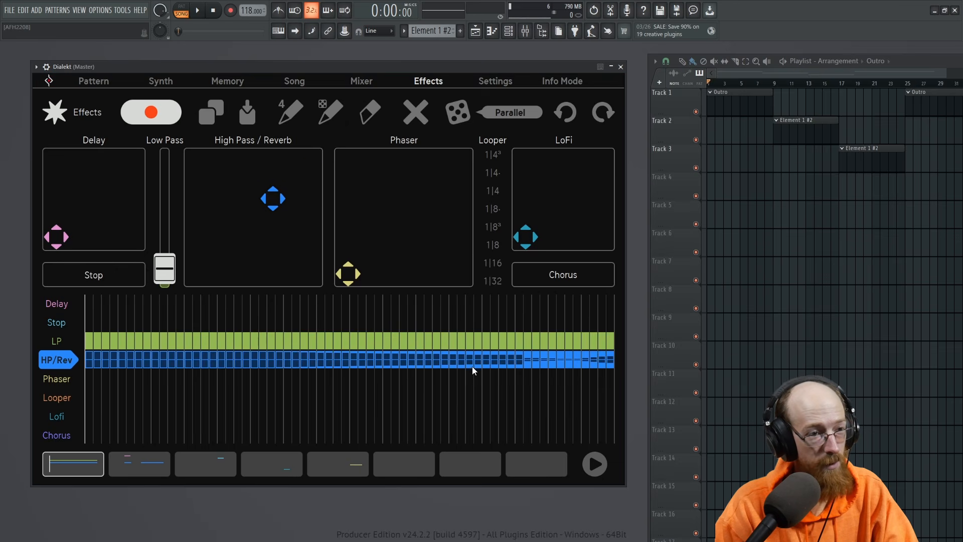
drag(564, 381, 601, 387)
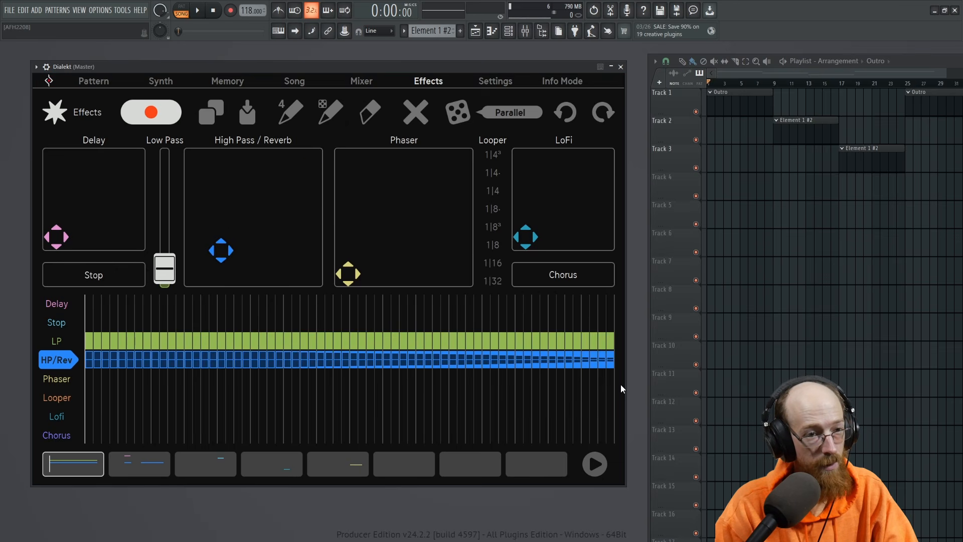
Play the song from the start and compare the first and second FX patterns.
key(space)
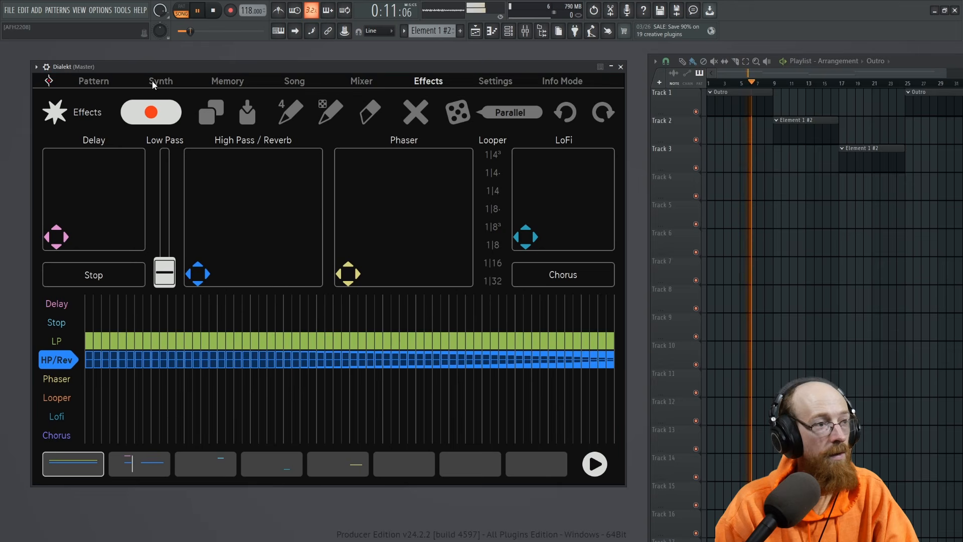
click(127, 474)
click(79, 470)
click(144, 471)
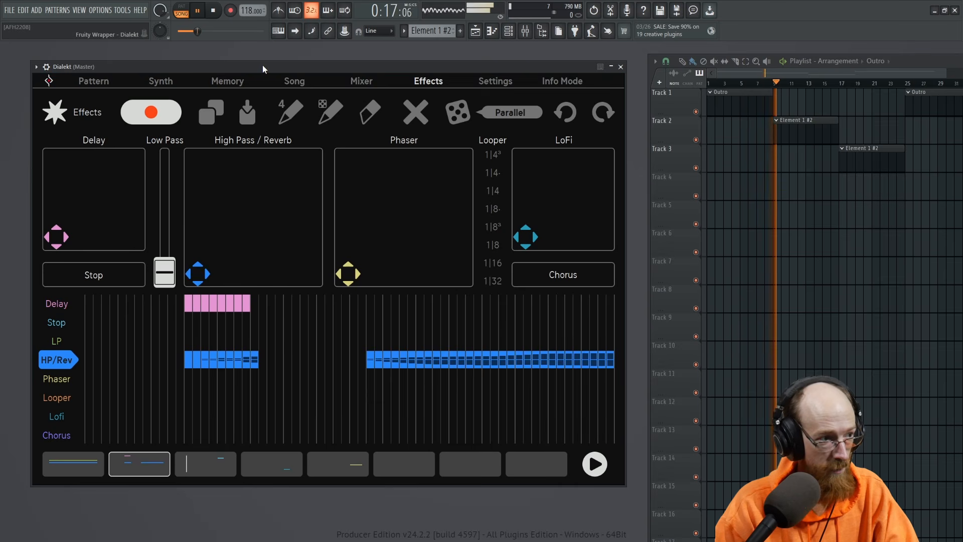
key(space)
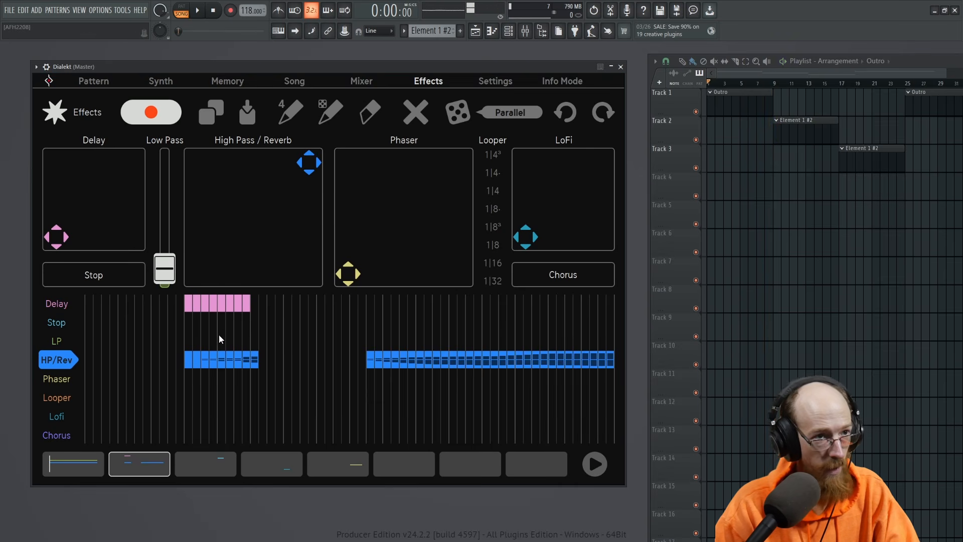
click(359, 81)
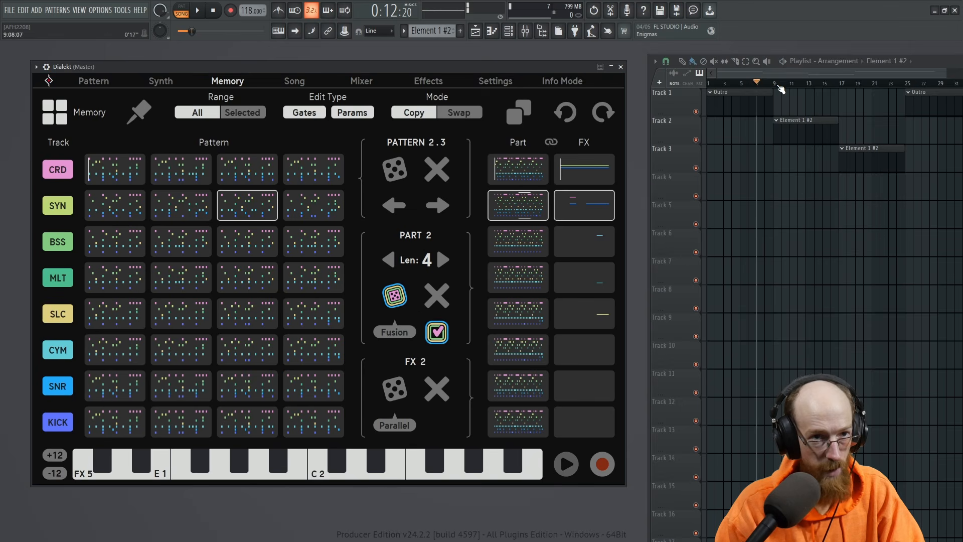
Place the playhead at bar 9 and audition pattern 3.1 from there in the pattern grid.
click(781, 87)
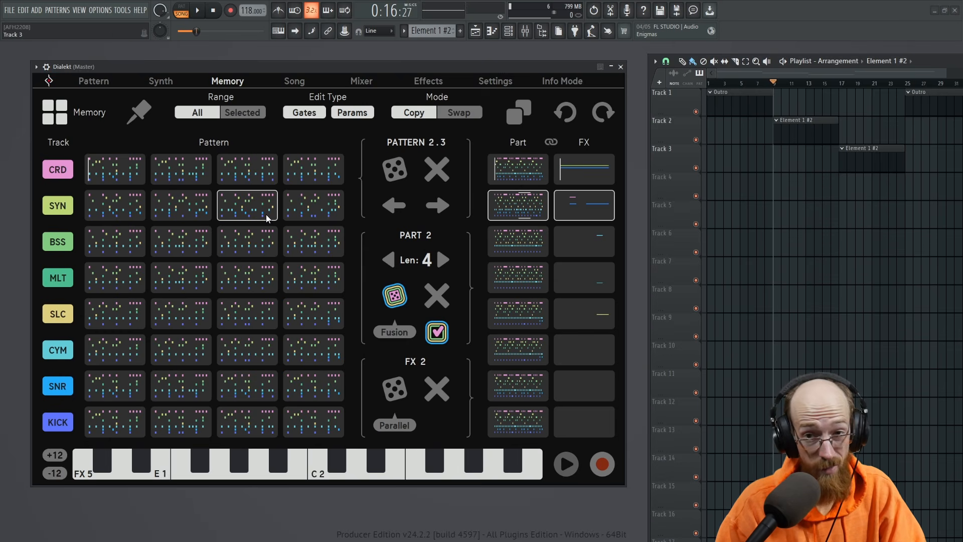
key(space)
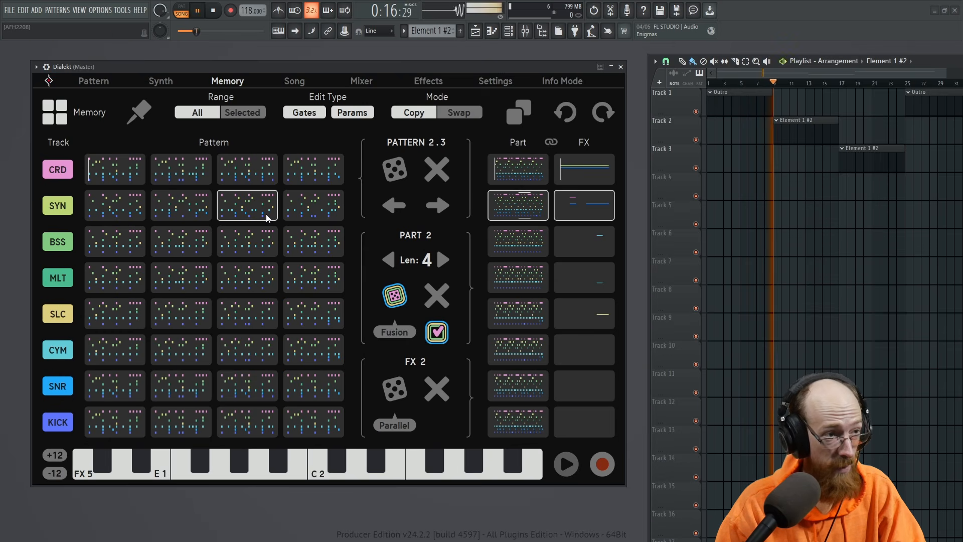
key(space)
click(114, 242)
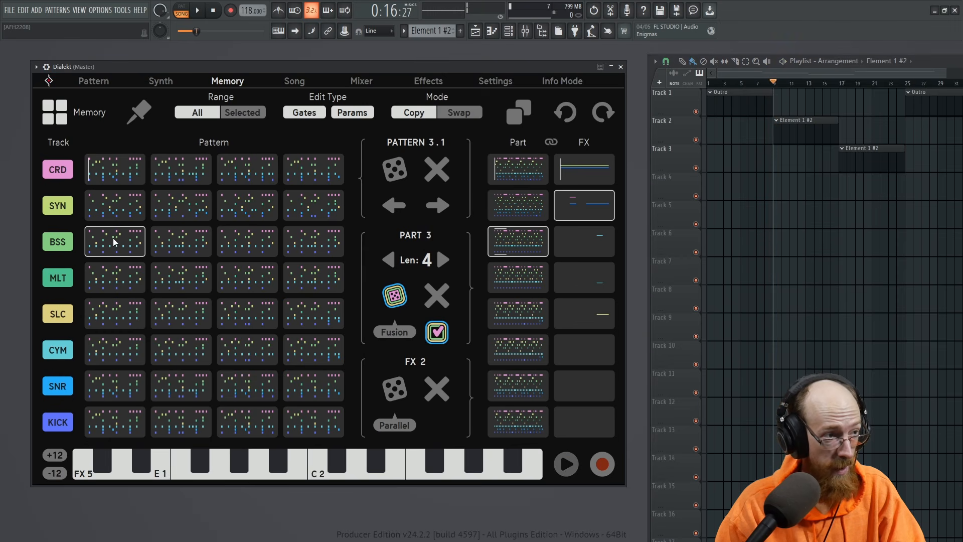
click(95, 81)
key(space)
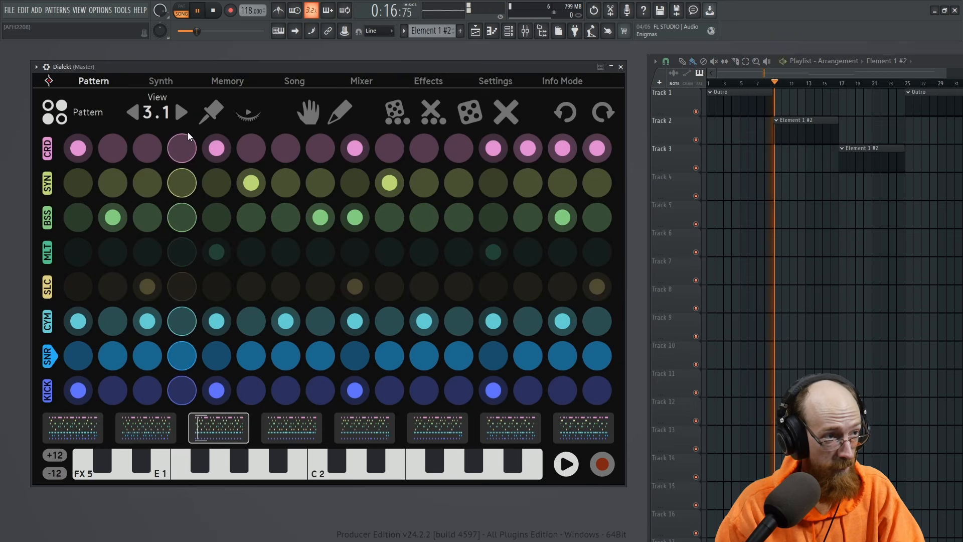
key(space)
Try shortening the Bass track's amp envelope decay across pattern 3.1 only, auditioning it from bar 9.
click(48, 219)
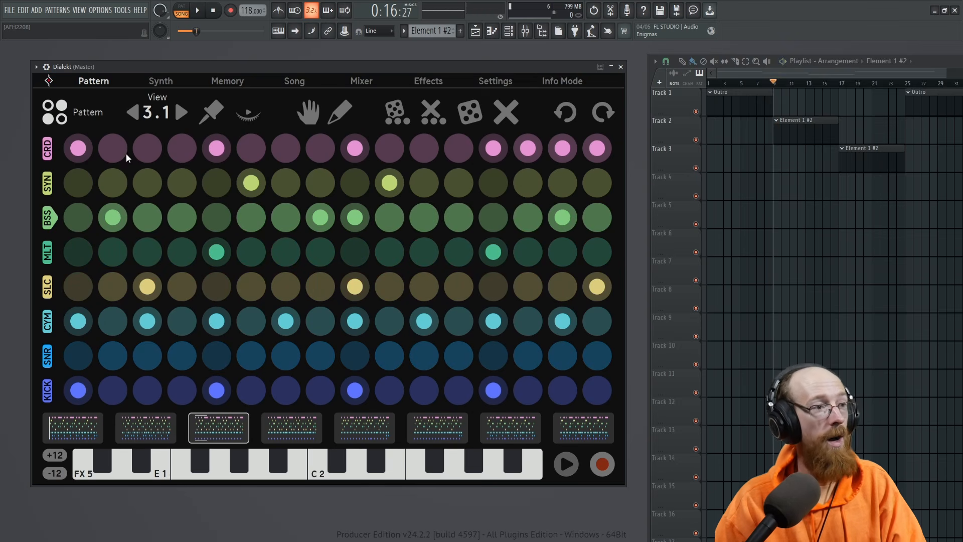
click(46, 227)
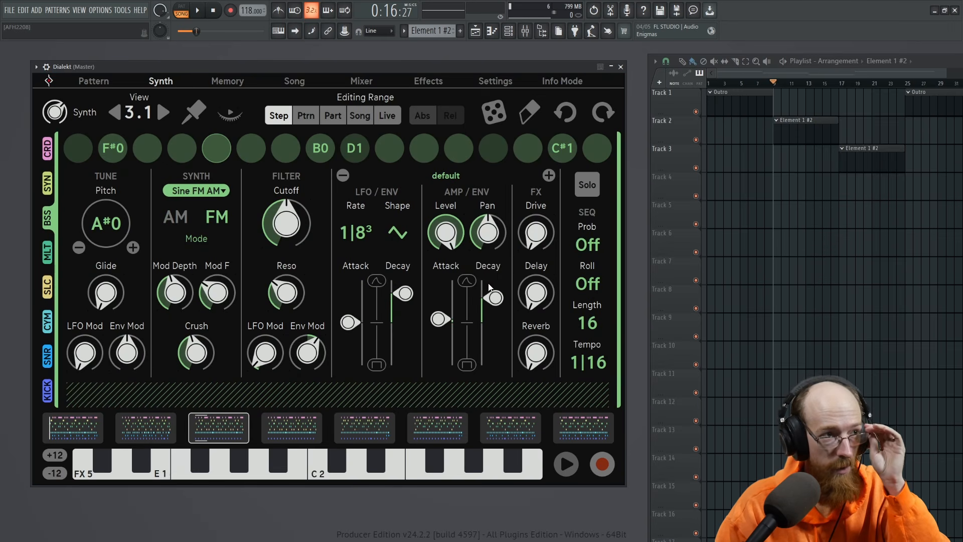
click(309, 119)
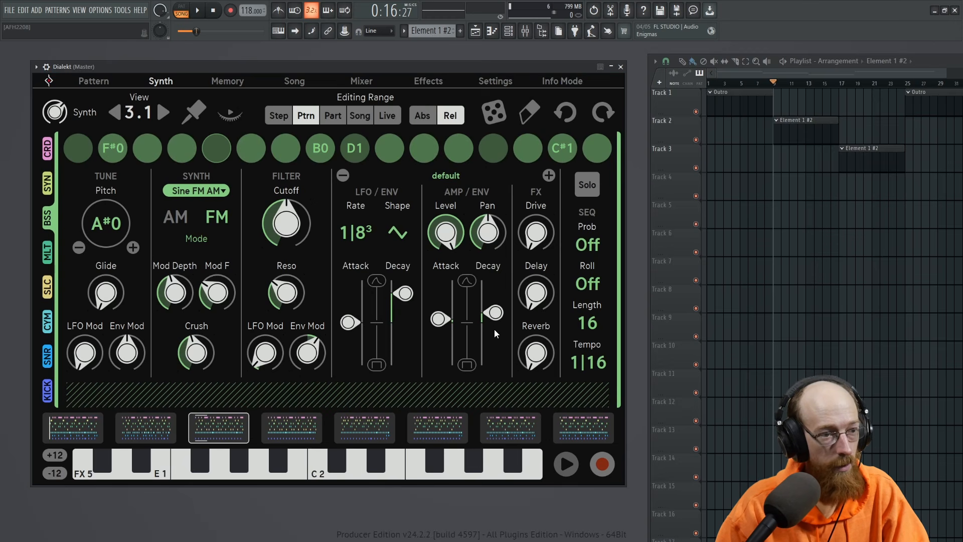
key(space)
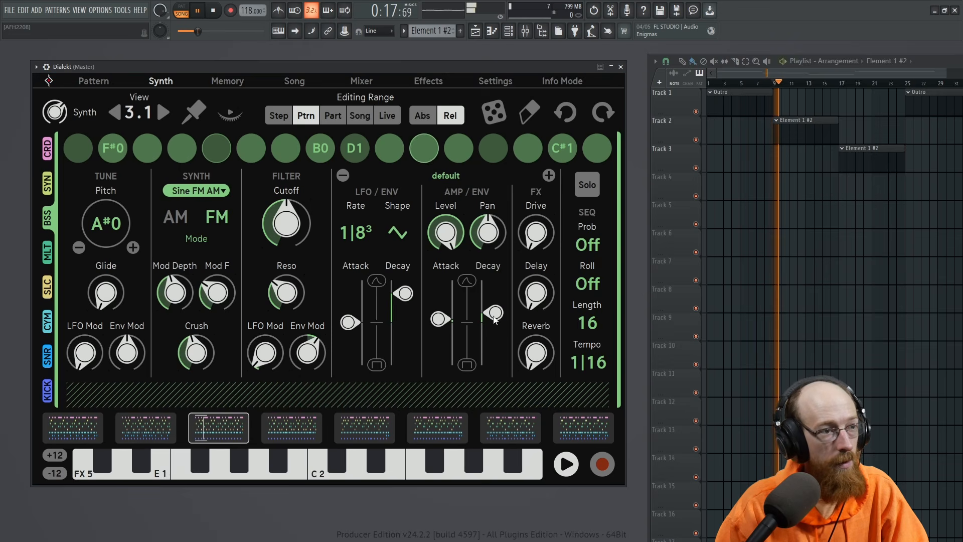
drag(494, 319, 494, 325)
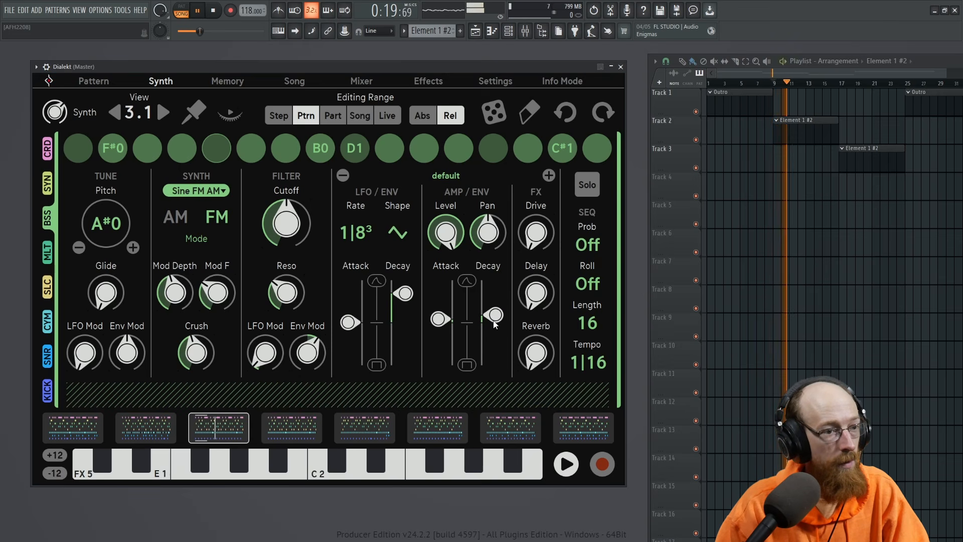
key(space)
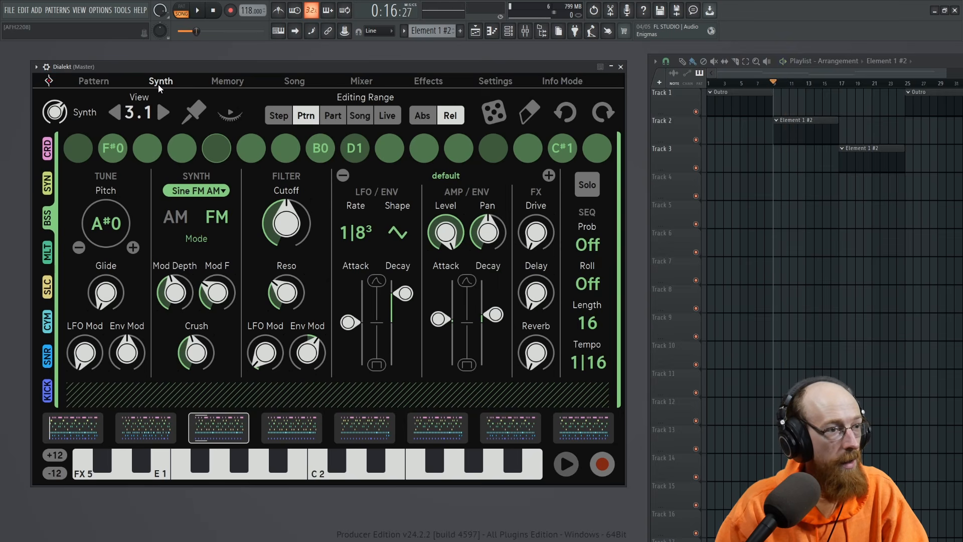
Undo the pattern-only decay edit, shorten the Bass amp decay across the whole of part 3 instead, and audition it.
click(344, 122)
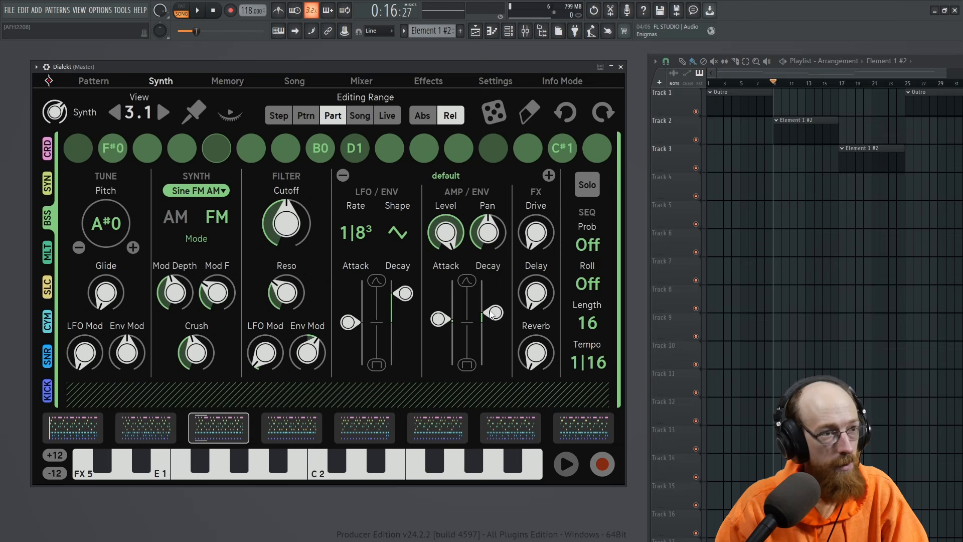
click(560, 115)
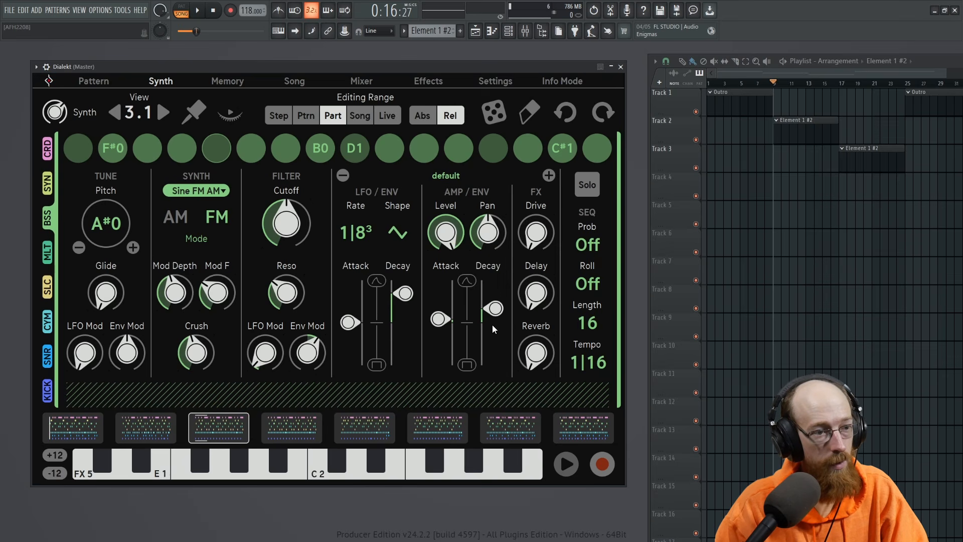
key(space)
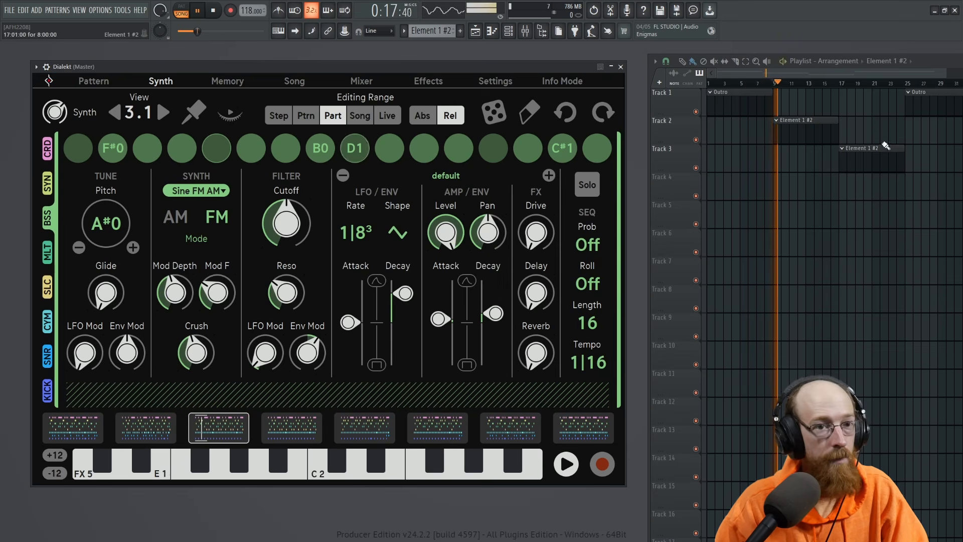
key(space)
Loop playlist bars 9 to 17 and shorten the Synth track's amp envelope decay across part 3 during playback.
drag(775, 85, 839, 84)
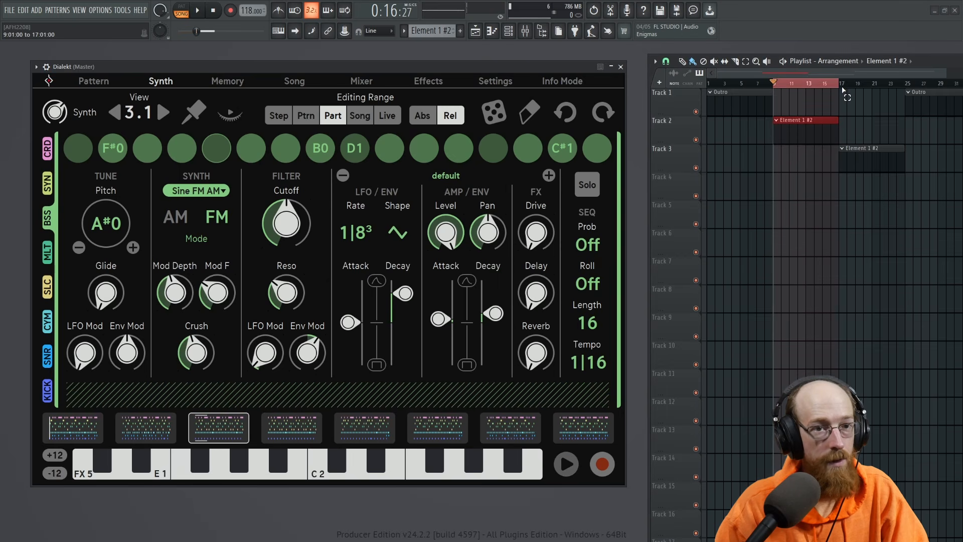
key(space)
click(48, 183)
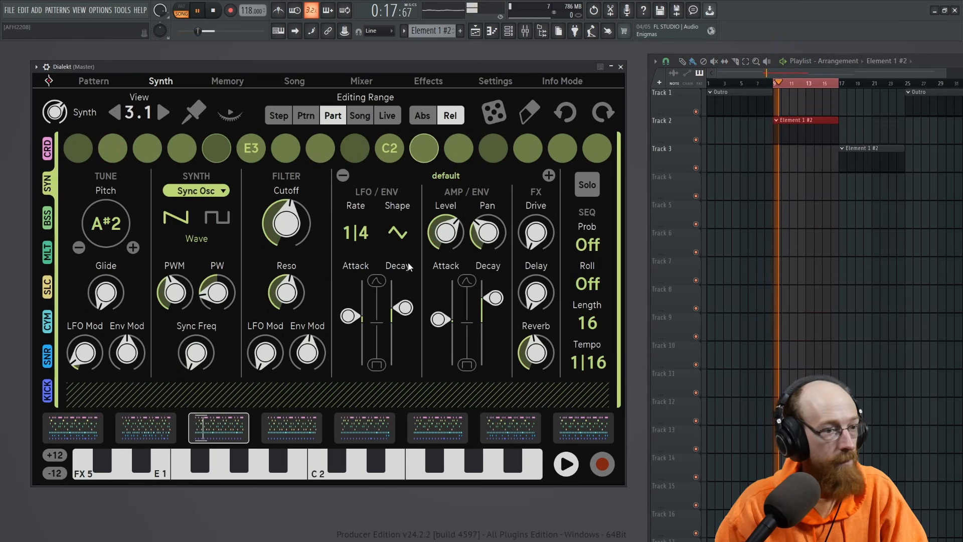
drag(495, 298, 489, 315)
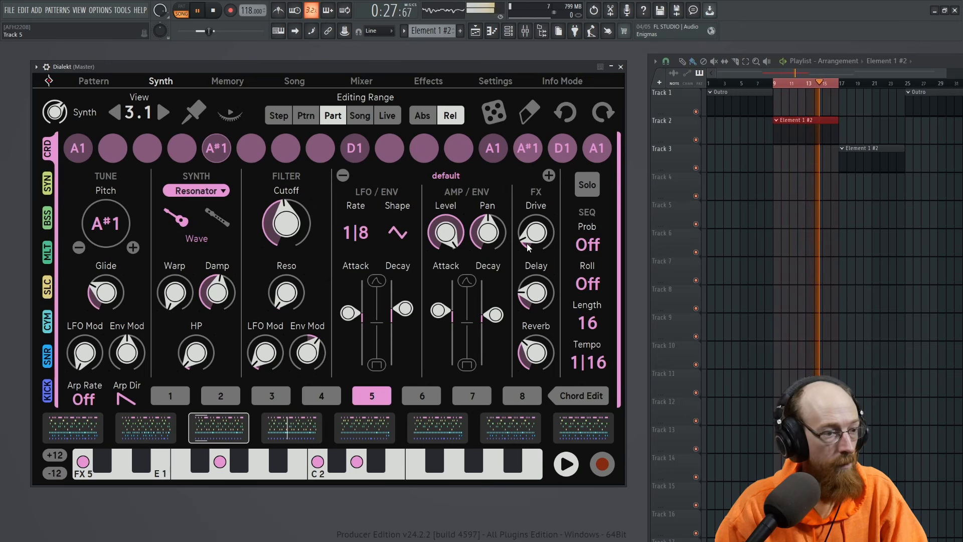
Restart playback from bar 9 and shorten the playlist loop to bars 9 to 13.
key(space)
key(space)
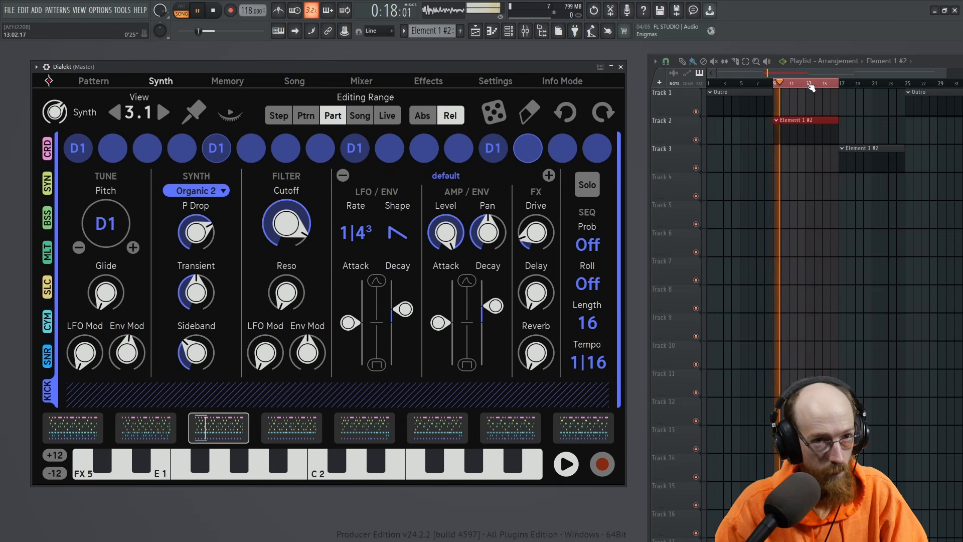
drag(811, 85, 775, 95)
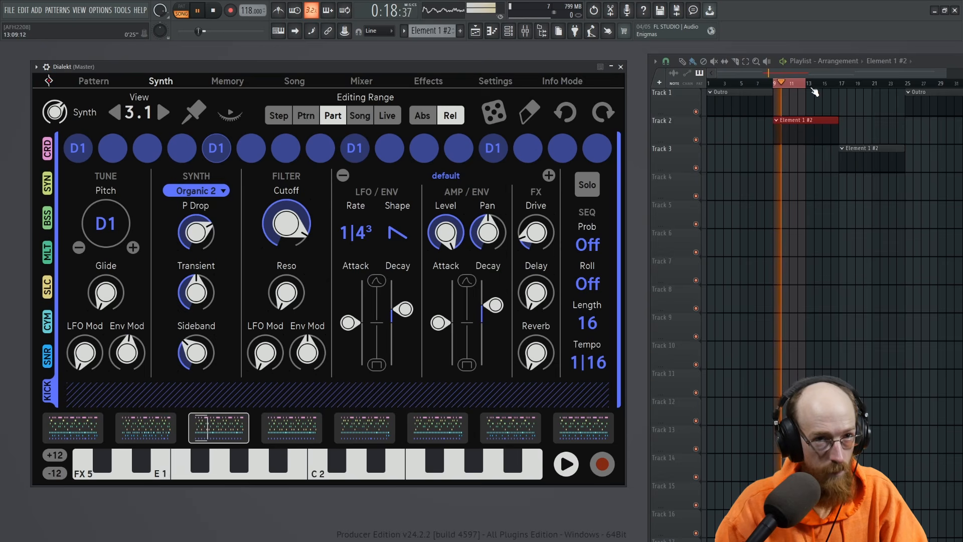
Loop playlist bars 13 to 17 and shorten the Kick track's amp envelope decay across part 4 during playback.
key(space)
drag(845, 88, 844, 89)
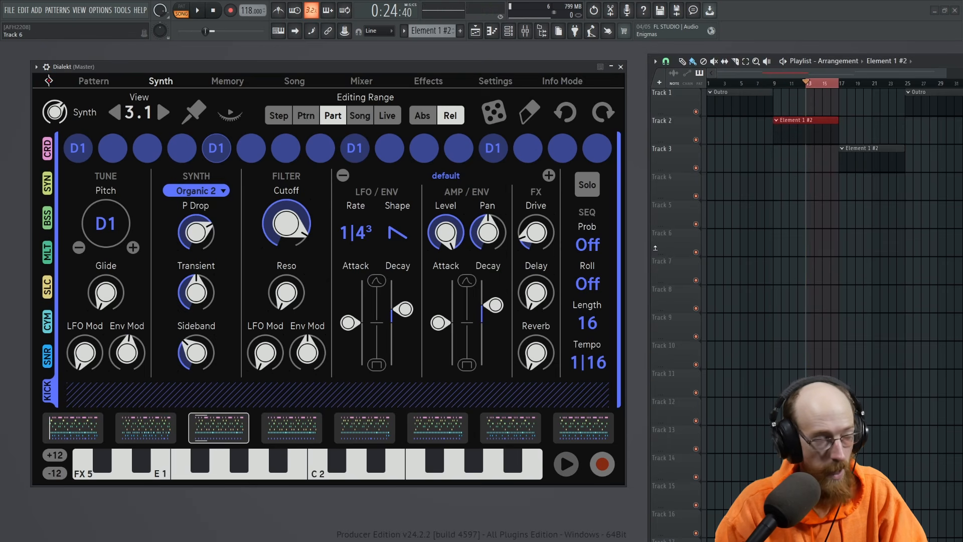
click(270, 437)
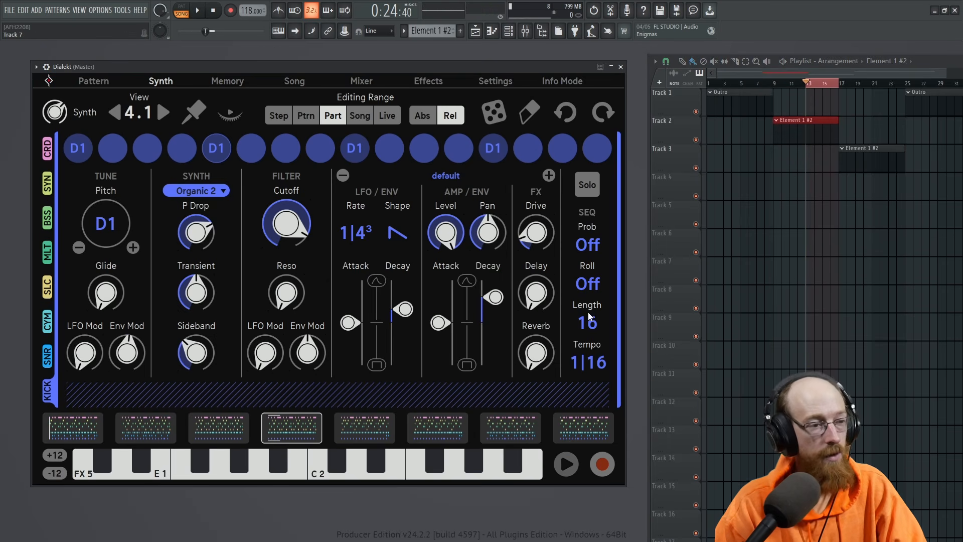
key(space)
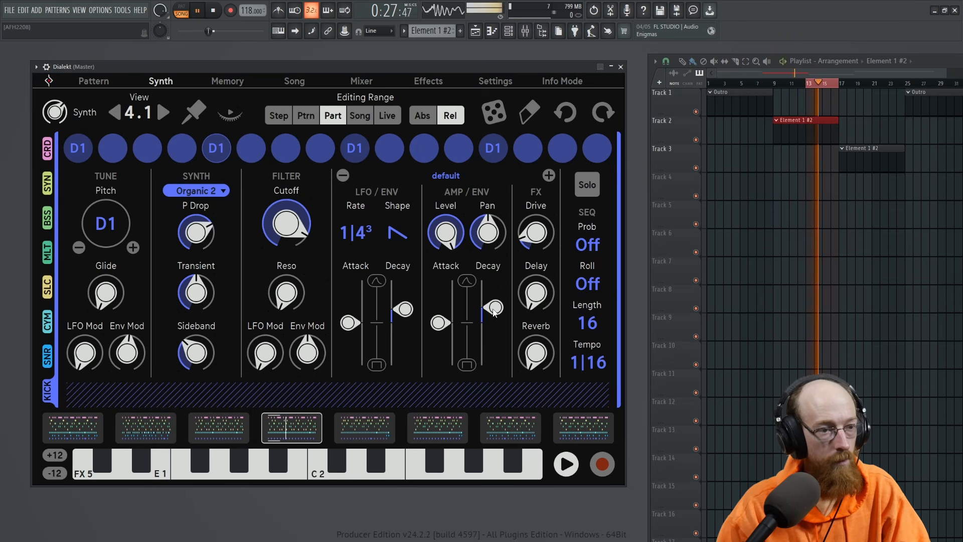
mouse_move(495, 305)
mouse_down()
mouse_move(498, 321)
mouse_move(495, 304)
mouse_up()
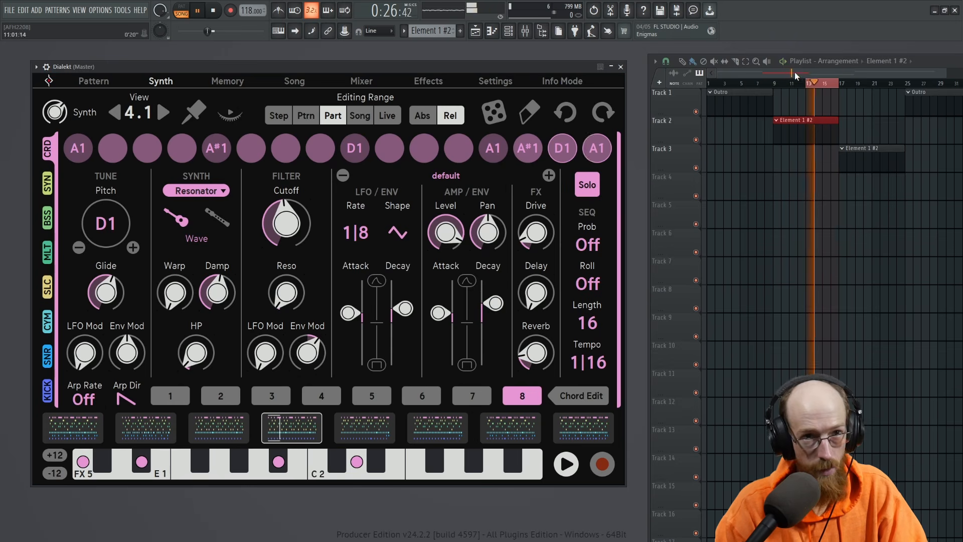
Clear the playlist loop and audition the soloed Chord track from bar 9.
key(space)
click(775, 85)
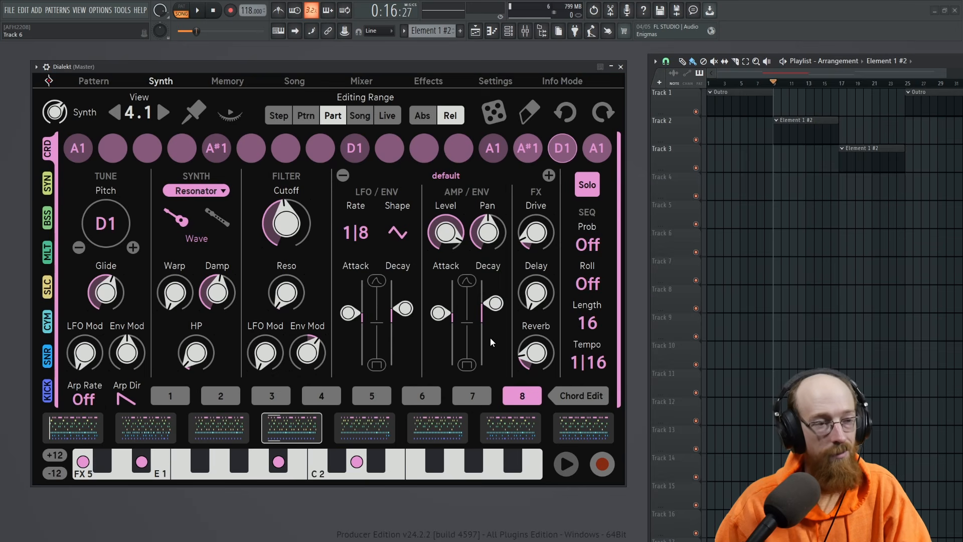
key(space)
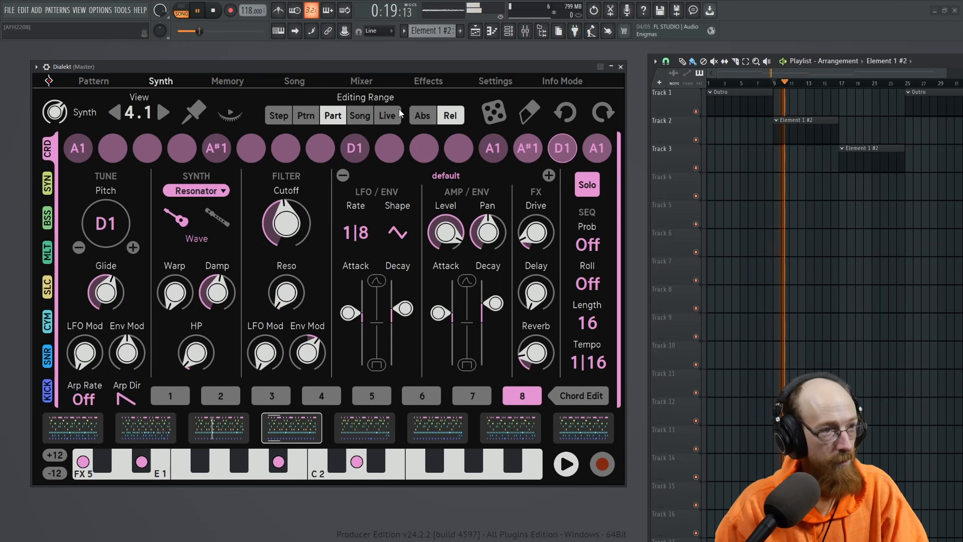
click(234, 84)
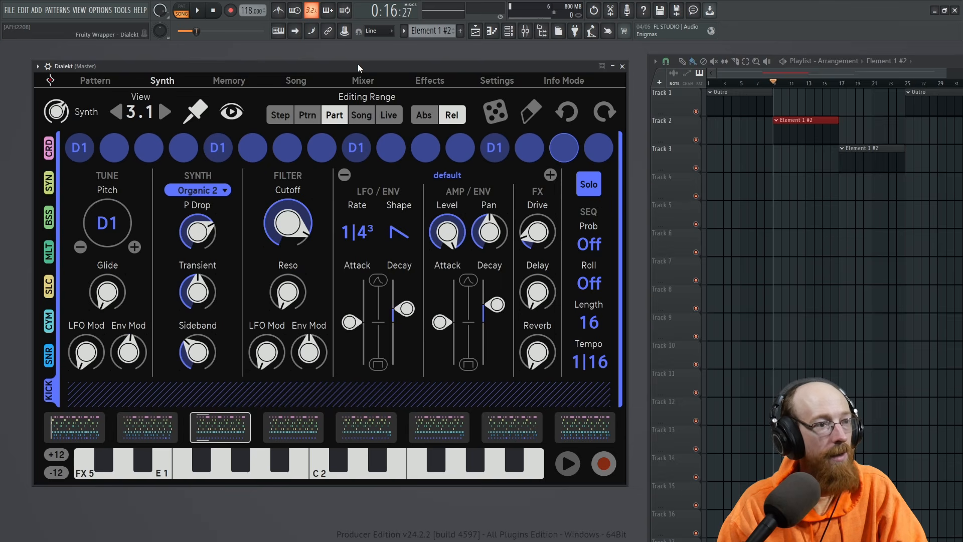
Set the editing range to Live and sweep the Kick's filter cutoff during playback from bar 9.
click(389, 115)
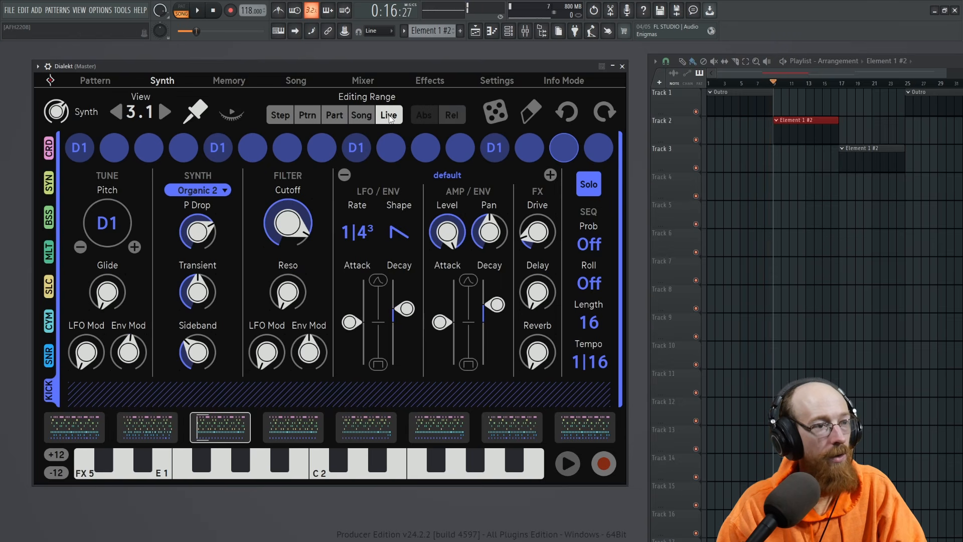
key(space)
drag(288, 224, 306, 206)
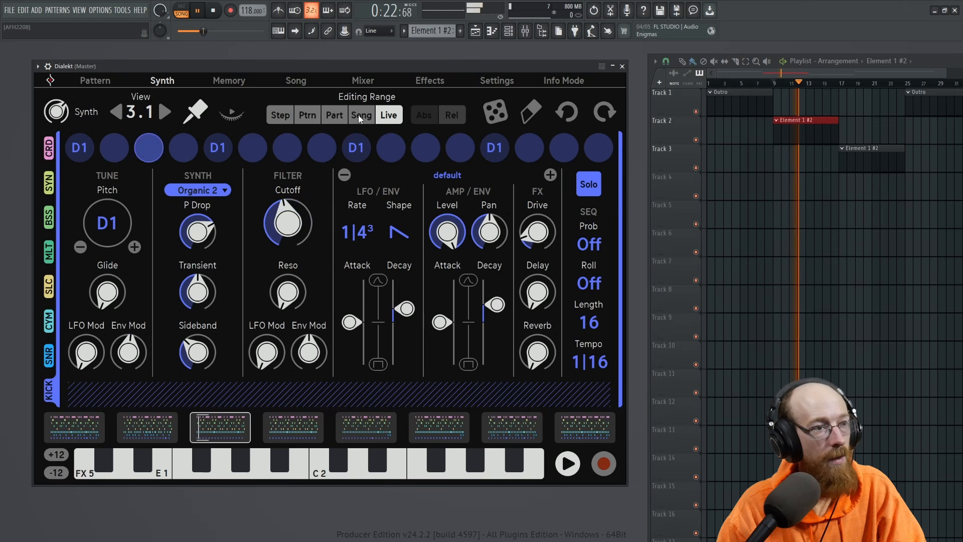
Turn off the Kick solo, clear all remaining track solos in the mixer, and audition the result from the synth page.
click(590, 185)
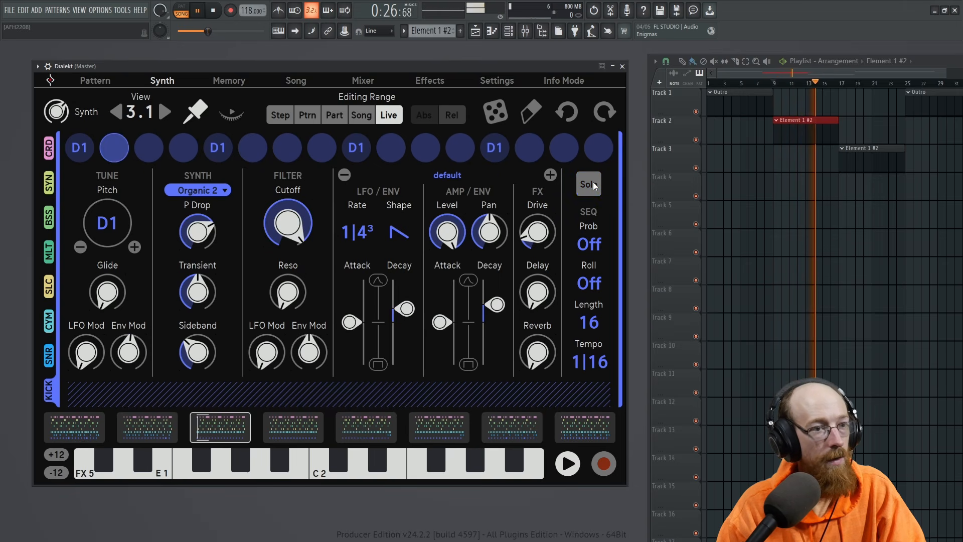
click(296, 81)
key(space)
click(361, 81)
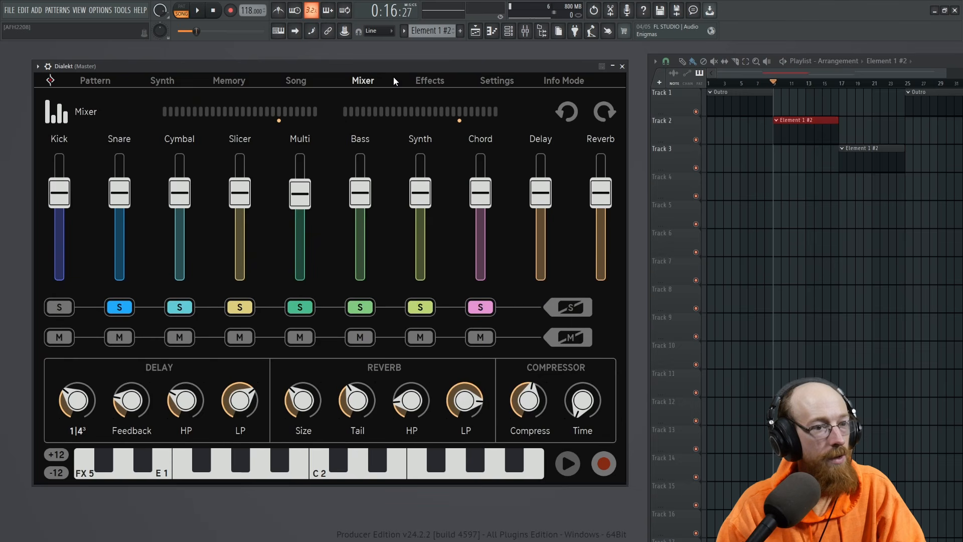
click(570, 312)
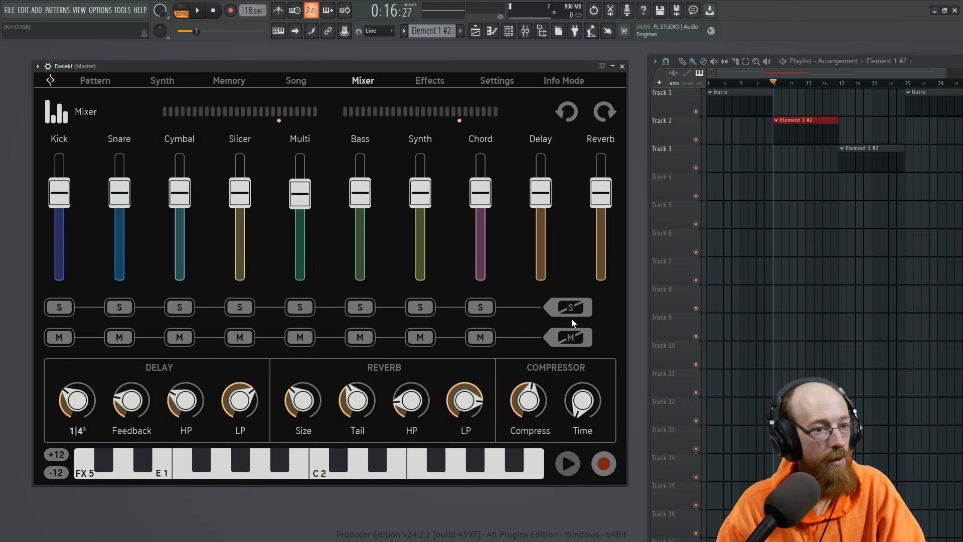
click(165, 81)
key(space)
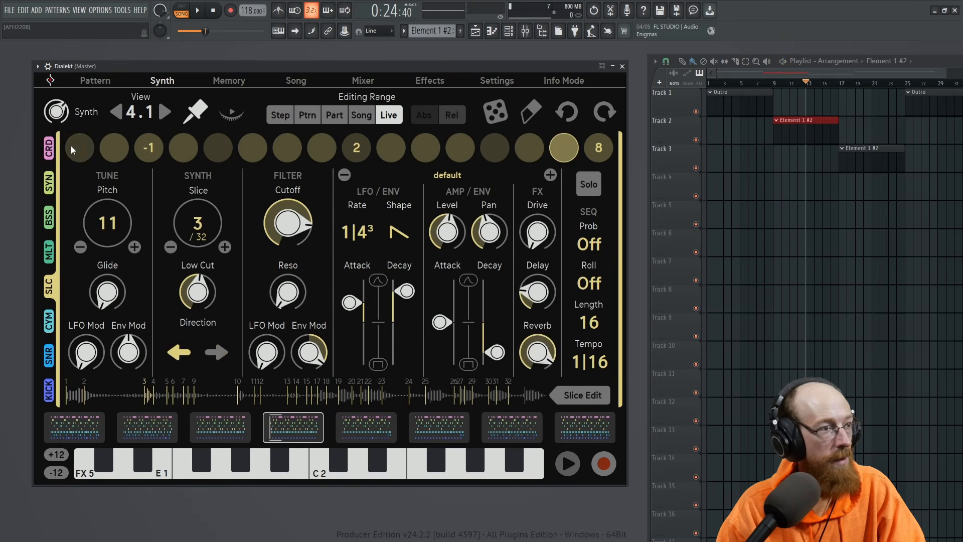
Enable the first Slicer step in pattern 4.1 and audition different slices for it from bar 13.
click(83, 150)
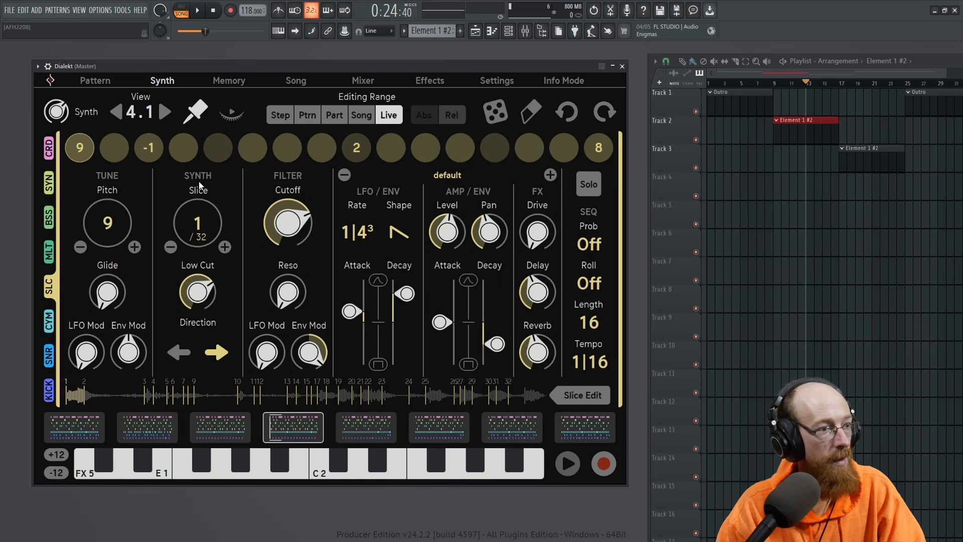
key(space)
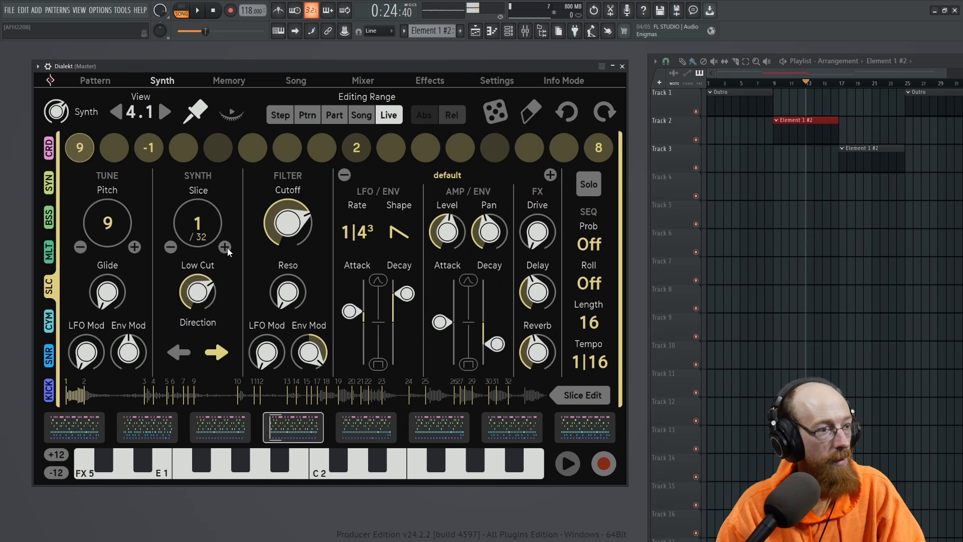
key(space)
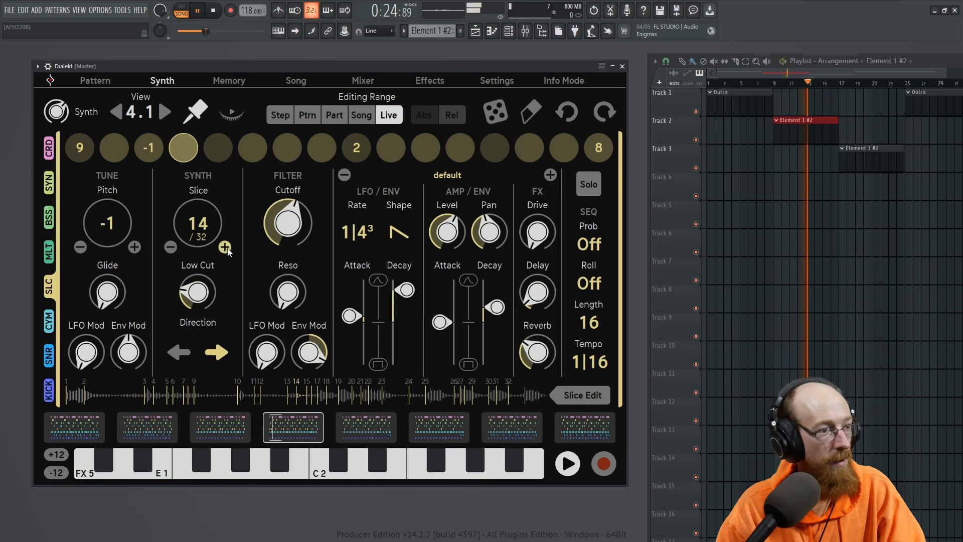
key(space)
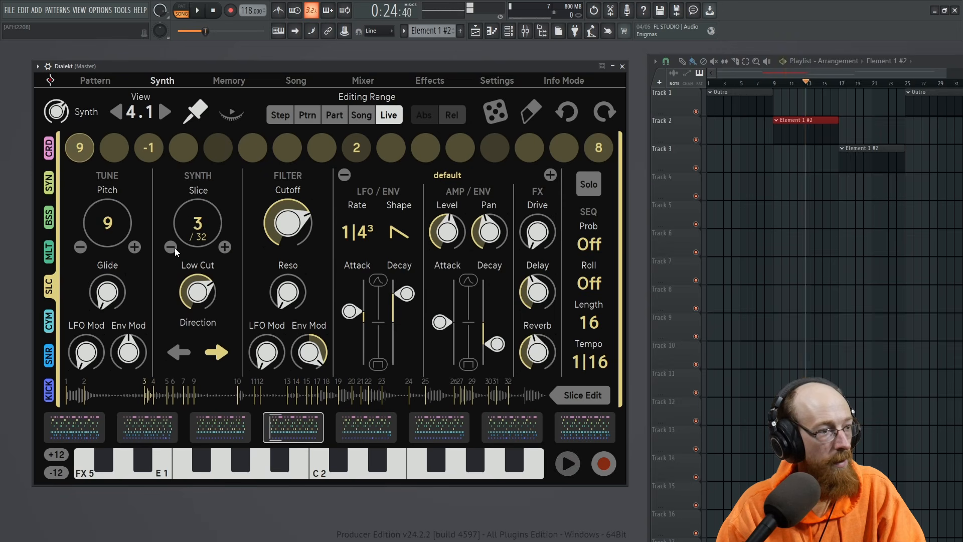
key(space)
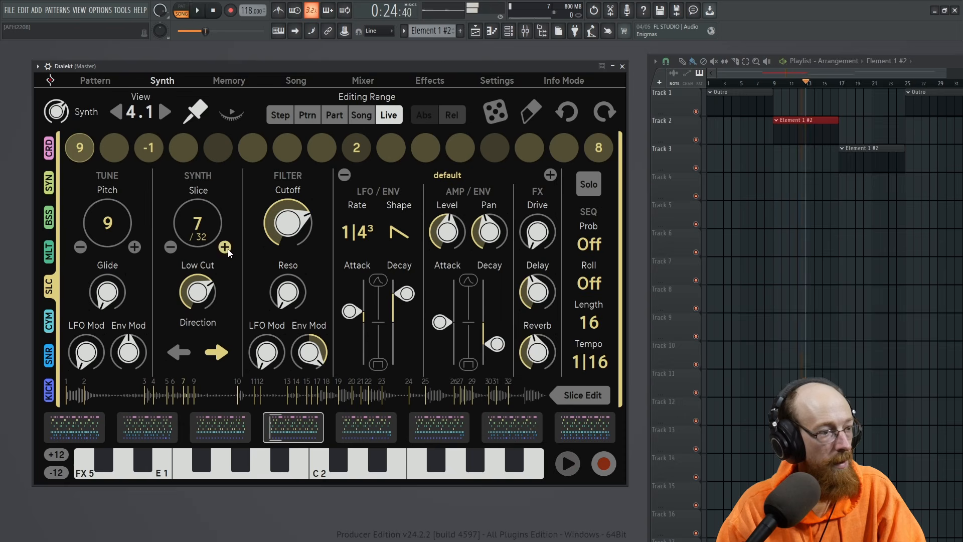
Set the first Slicer step of pattern 4.1 to slice 20 and raise its reverb, auditioning from bar 13.
key(space)
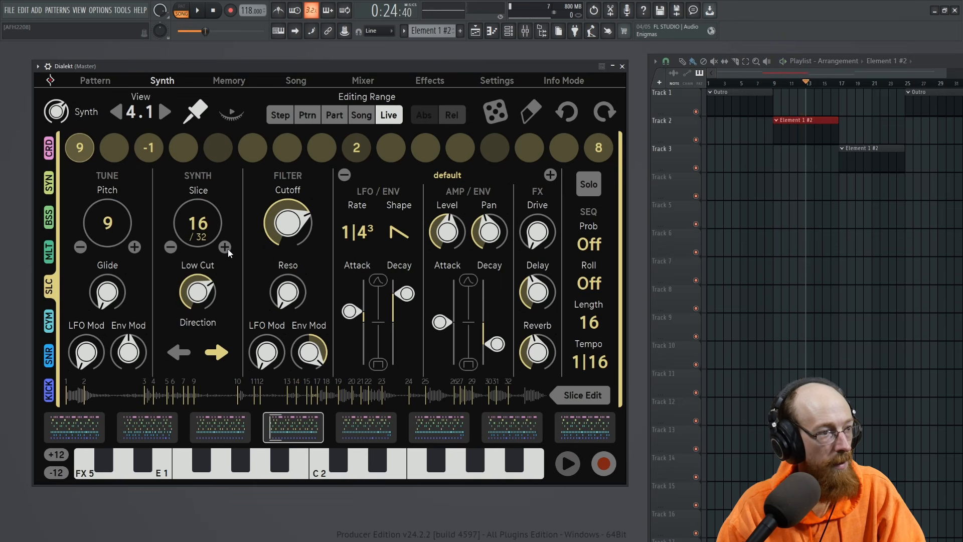
key(space)
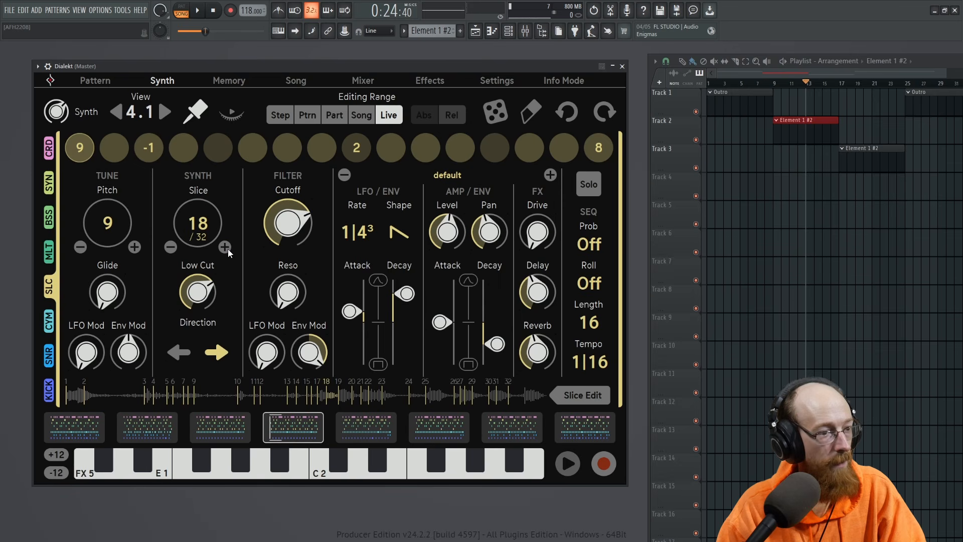
key(space)
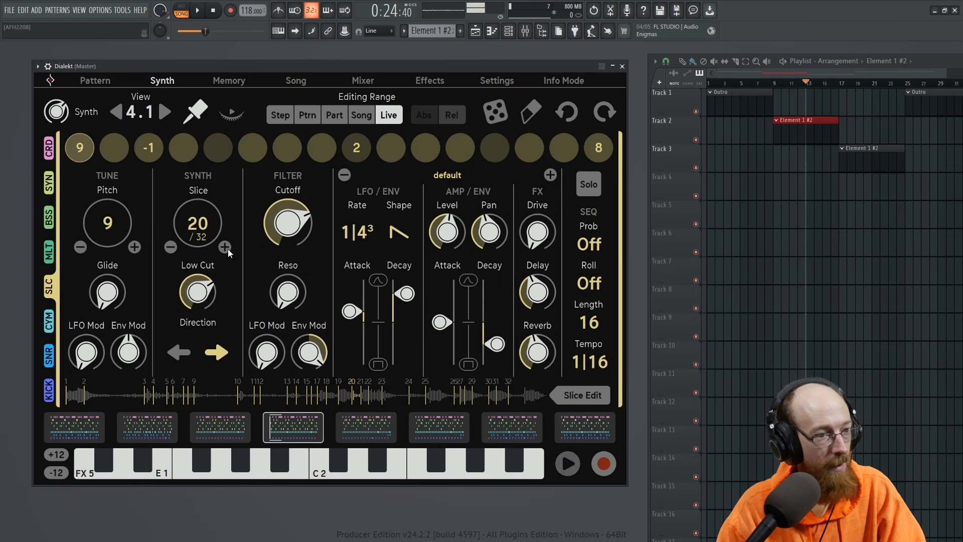
key(space)
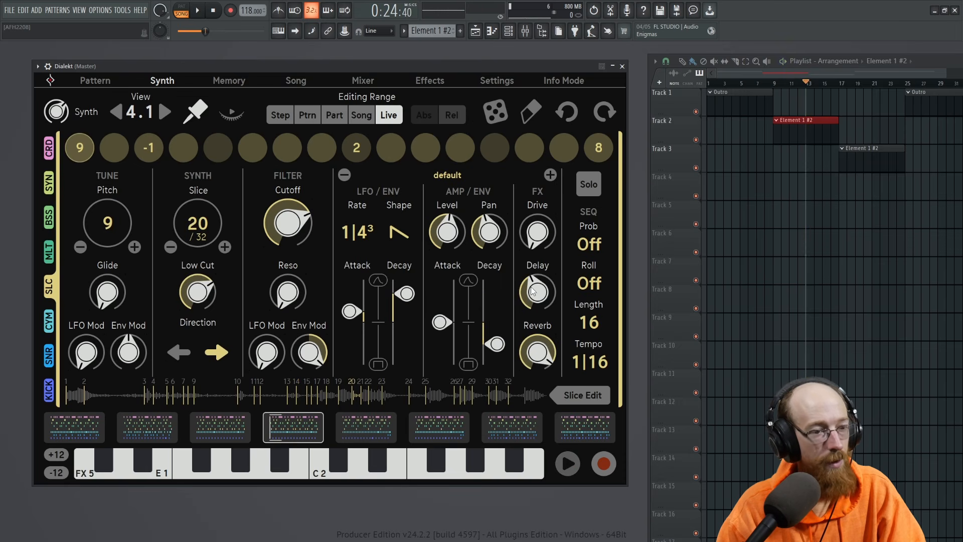
key(space)
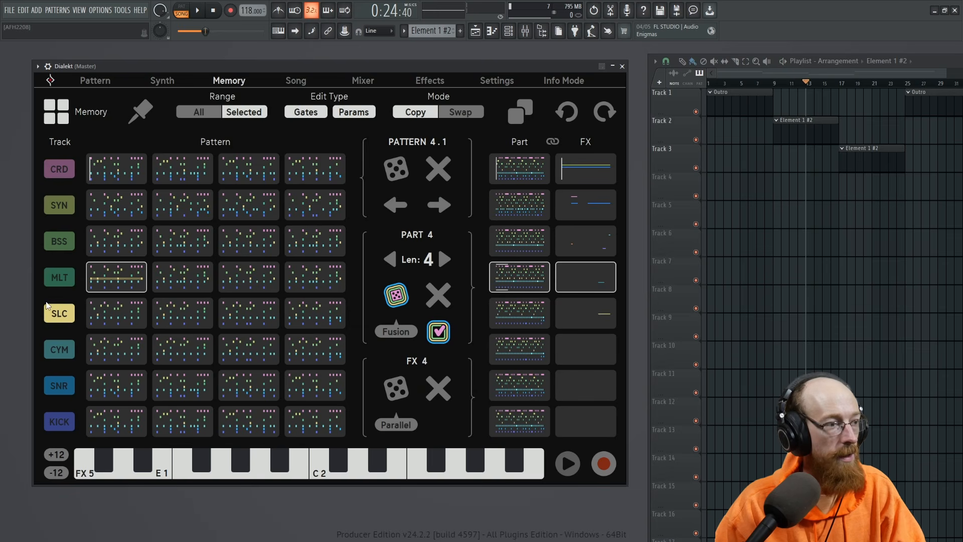
Select only the Bass track for memory editing and audition the song from bar 17.
click(63, 242)
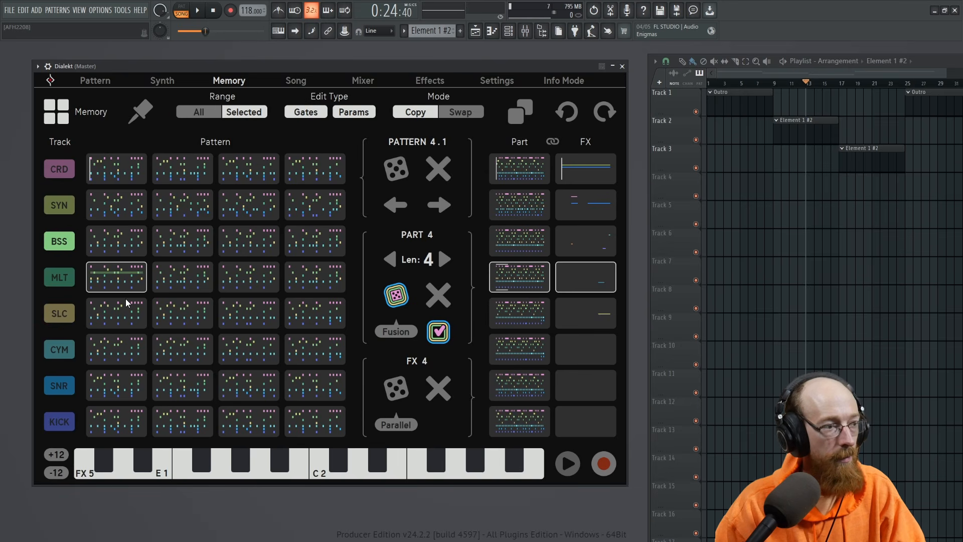
click(843, 84)
key(space)
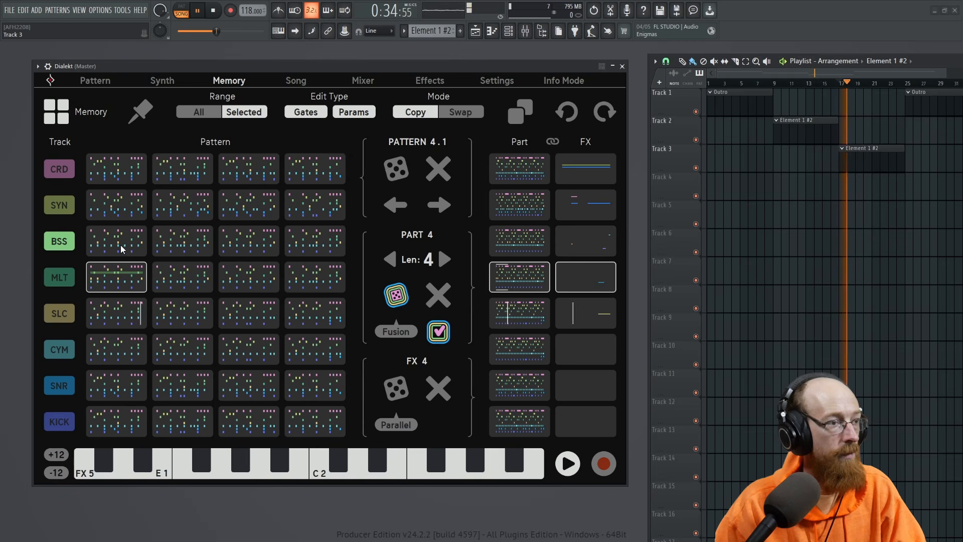
key(space)
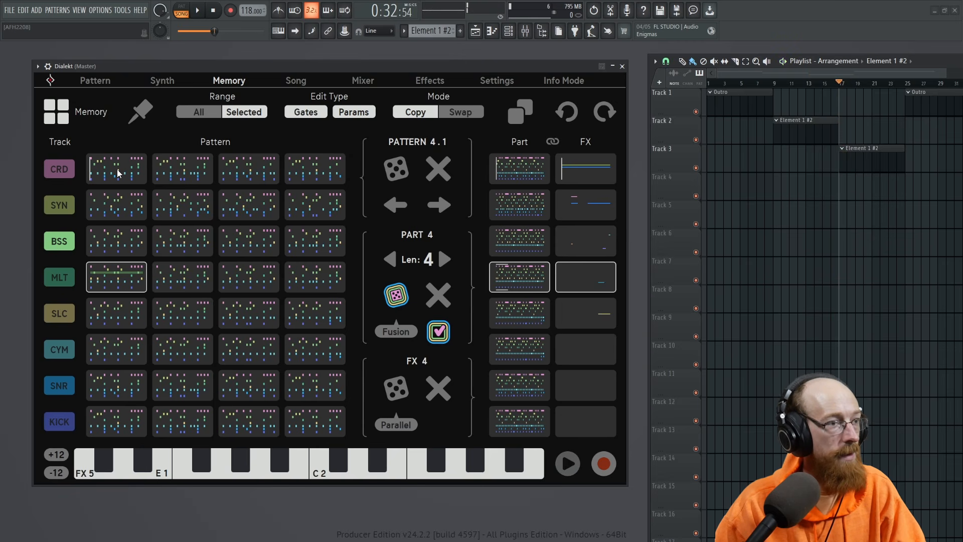
Try a Bass pattern copy and undo it, then copy Bass pattern 1.1 onto pattern 5.1 and audition it.
click(131, 171)
drag(131, 253, 125, 280)
key(space)
key(space)
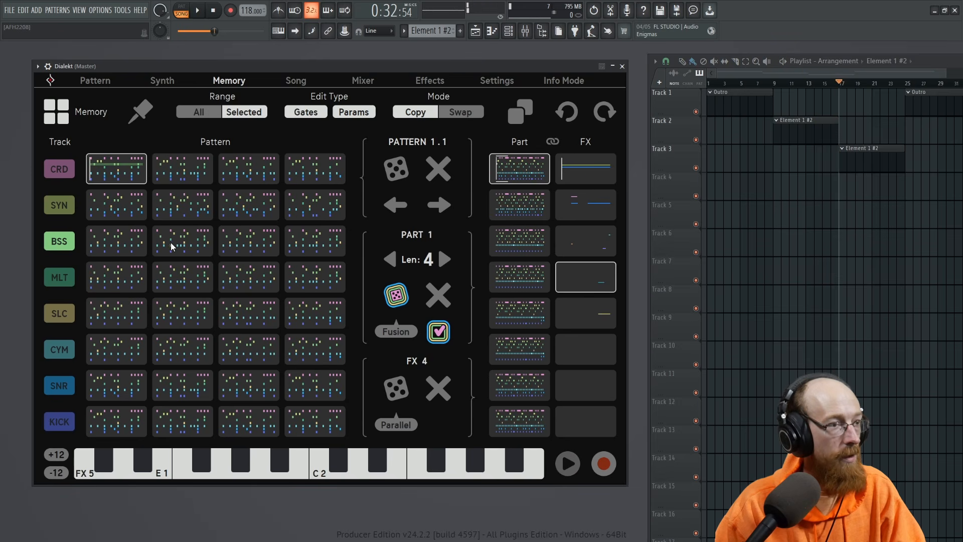
click(571, 122)
drag(123, 277, 130, 310)
key(space)
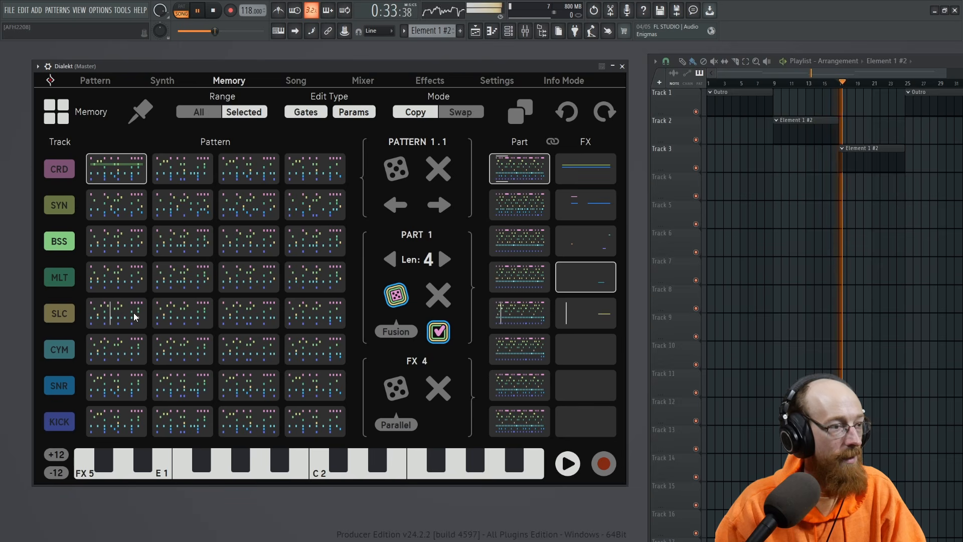
Copy Bass patterns 1.2, 1.3 and 1.4 onto patterns 5.2, 5.3 and 5.4 and audition from bar 17.
key(space)
drag(183, 168, 186, 318)
drag(257, 170, 268, 297)
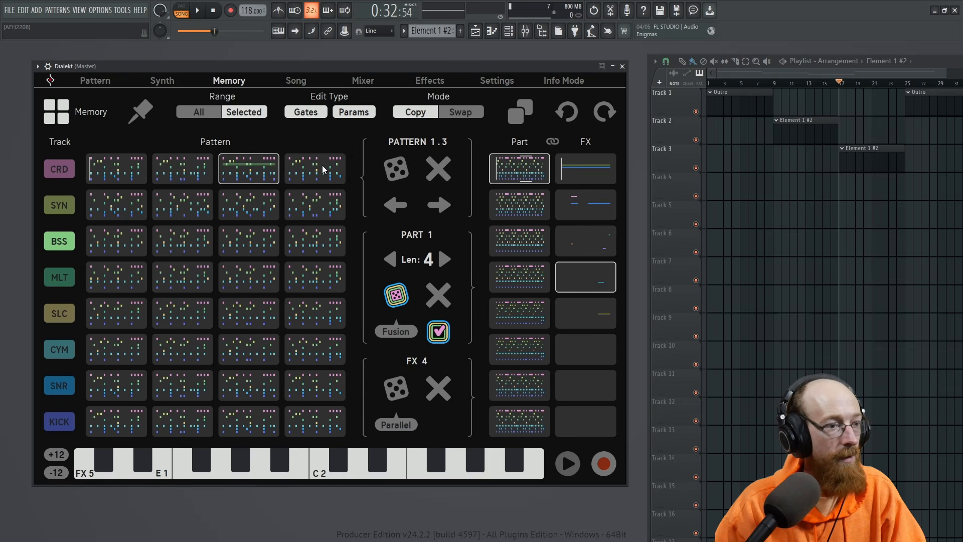
drag(322, 170, 343, 318)
key(space)
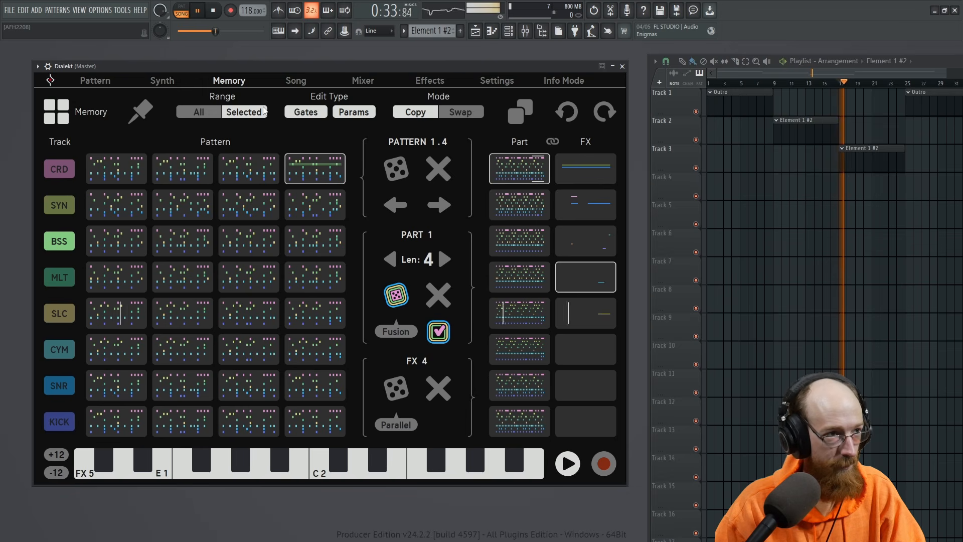
Mute the Synth track across all four patterns of song step 5.
click(304, 81)
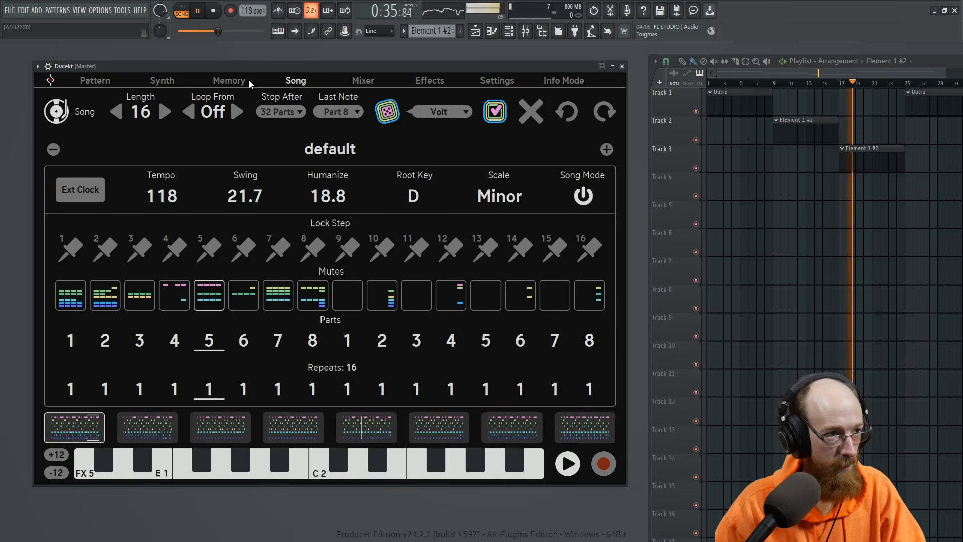
click(209, 297)
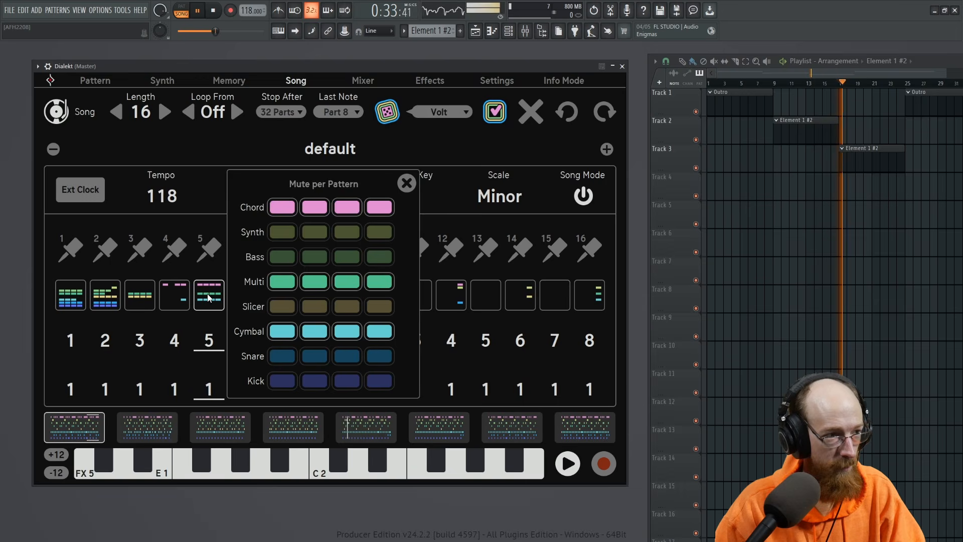
drag(282, 232, 379, 236)
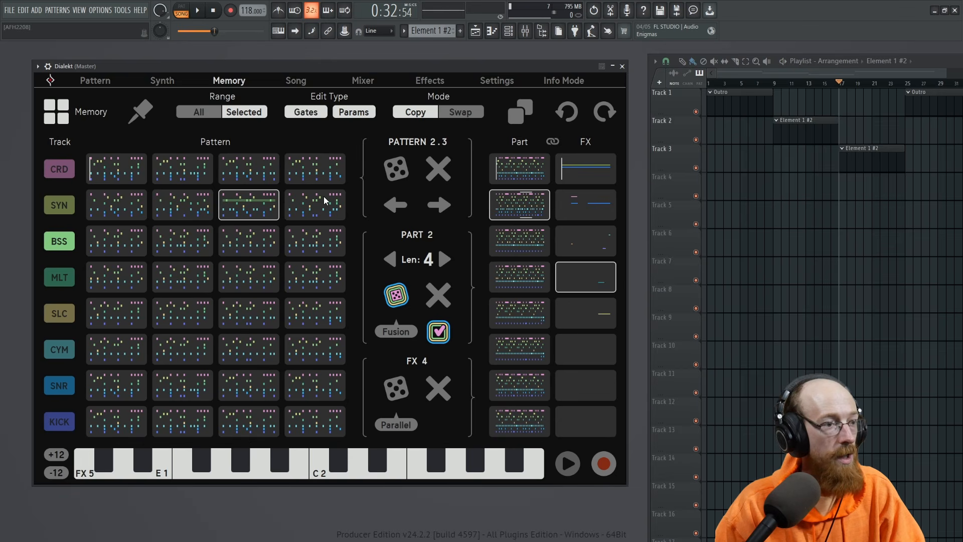
Copy Bass pattern 2.4 onto pattern 5.4 and audition it from bar 17.
click(324, 201)
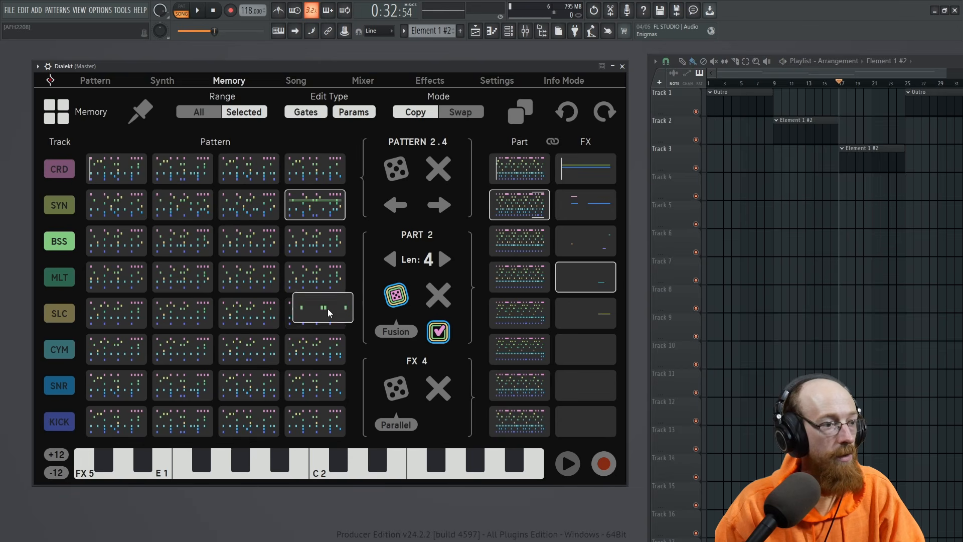
key(space)
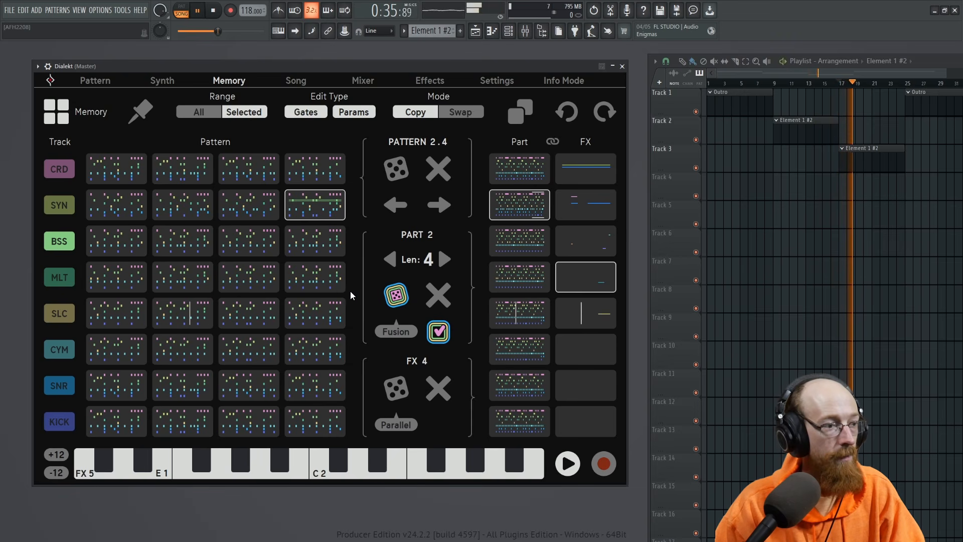
Audition the song from bar 17, then copy Bass pattern 2.1 onto patterns 6.1, 6.2 and 6.3.
key(space)
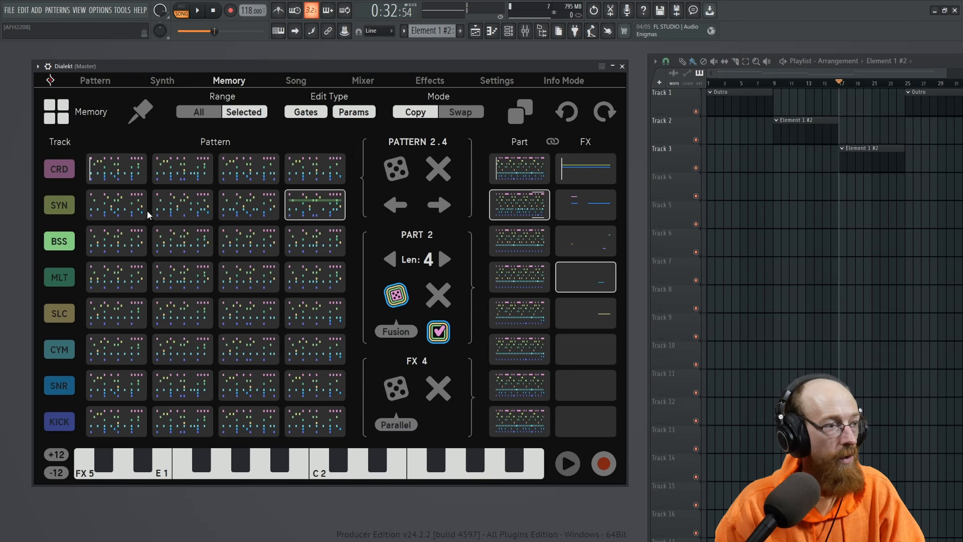
click(120, 207)
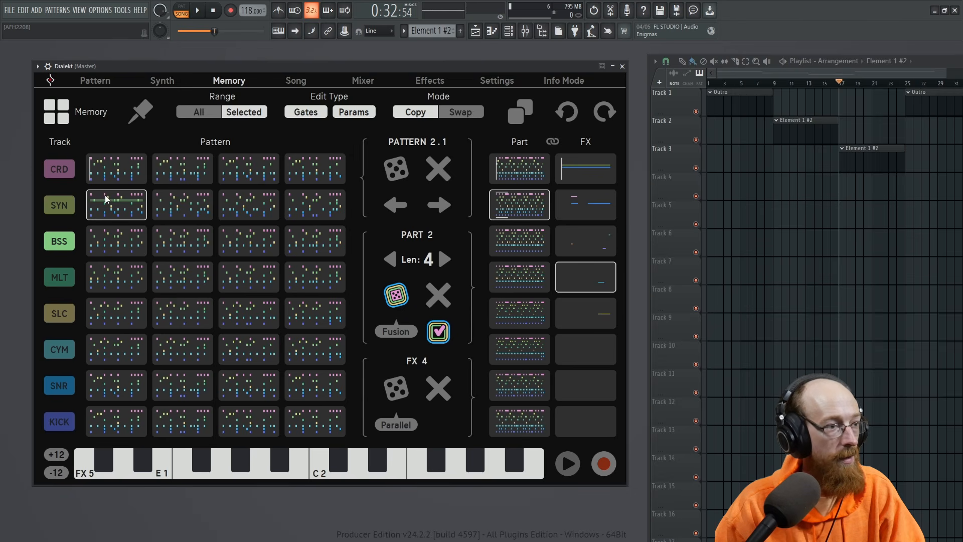
key(space)
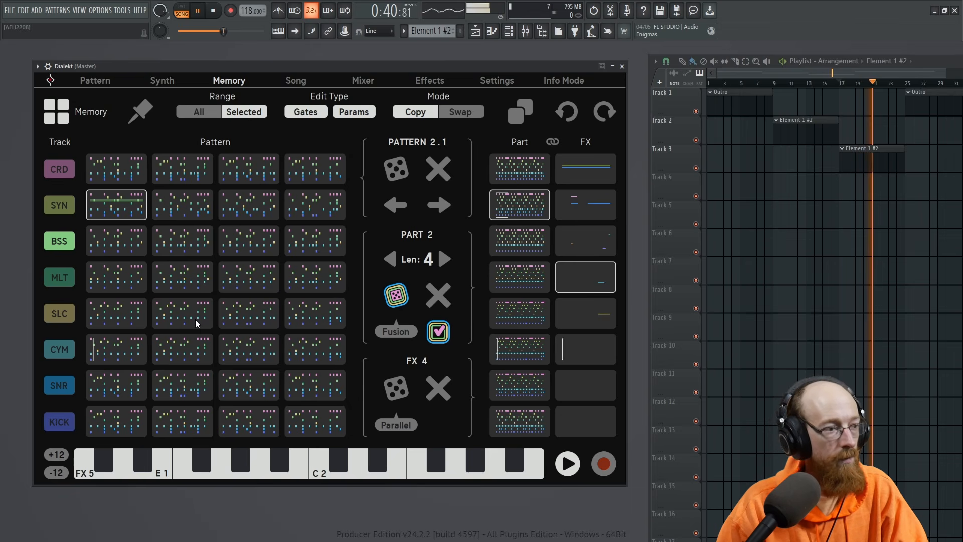
key(space)
drag(119, 208, 124, 360)
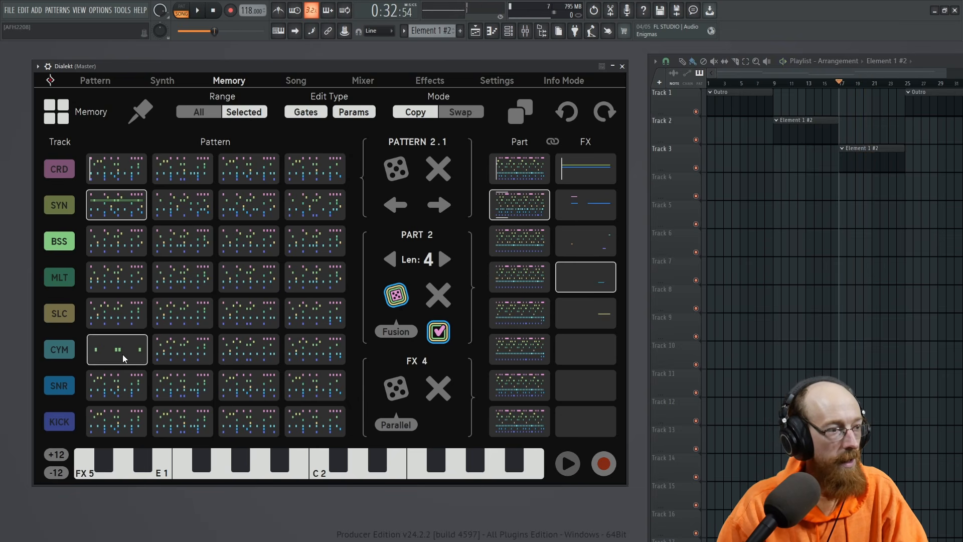
drag(123, 210, 206, 361)
drag(137, 216, 259, 358)
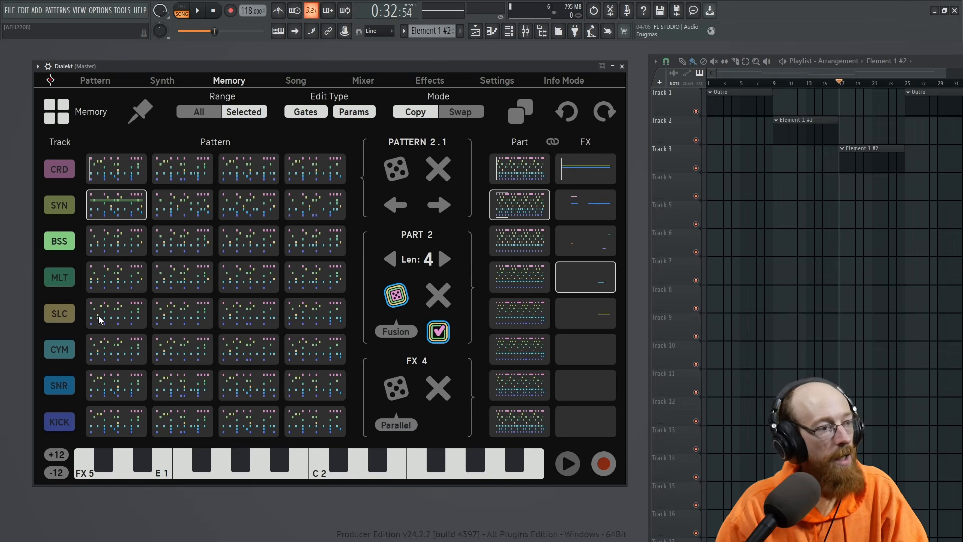
Lower the MLT clap's level across parts 5 and 6, with the part editing range, auditioning from bars 17 and 9.
click(131, 325)
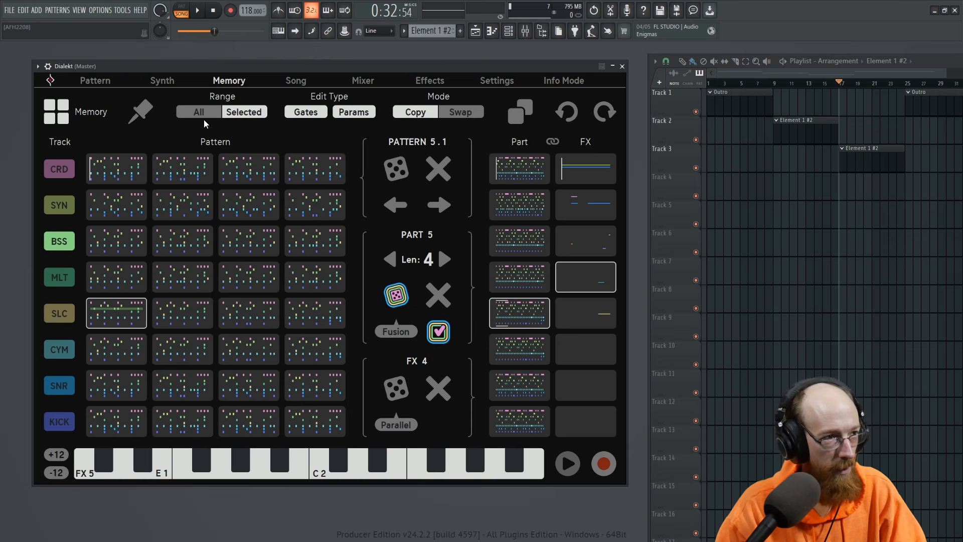
click(163, 81)
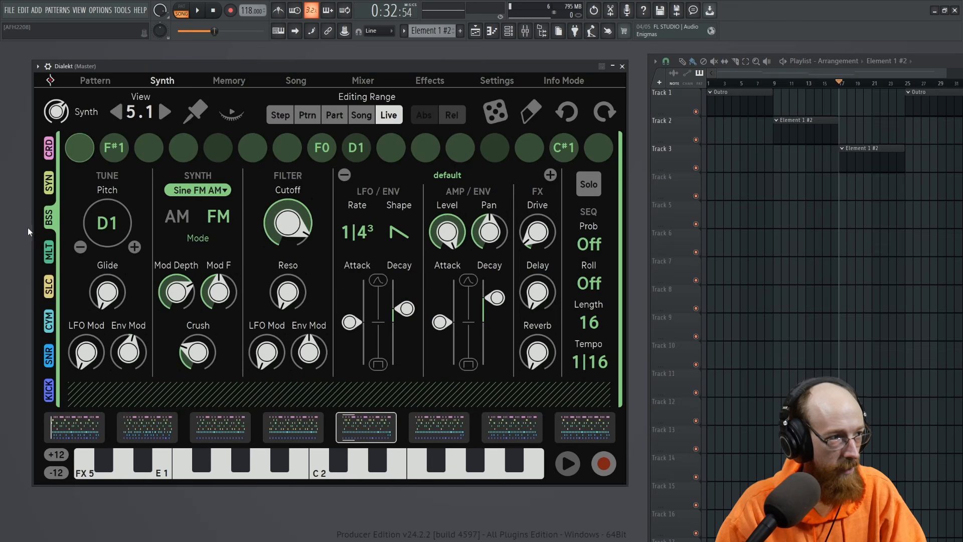
click(48, 254)
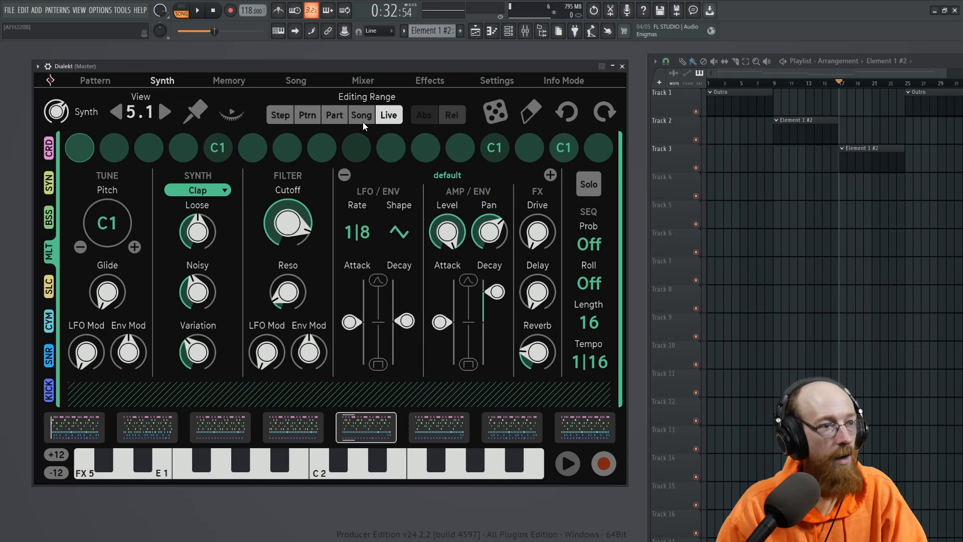
click(339, 115)
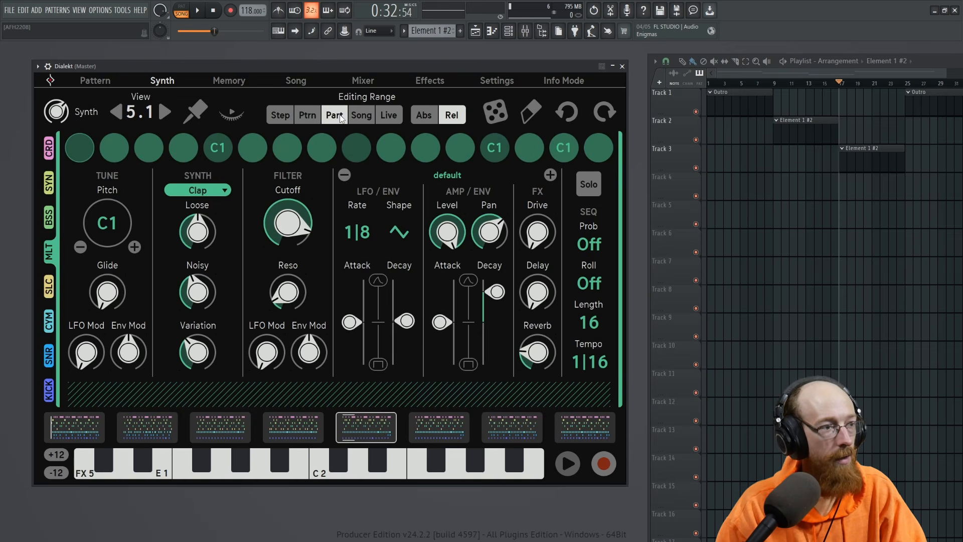
key(space)
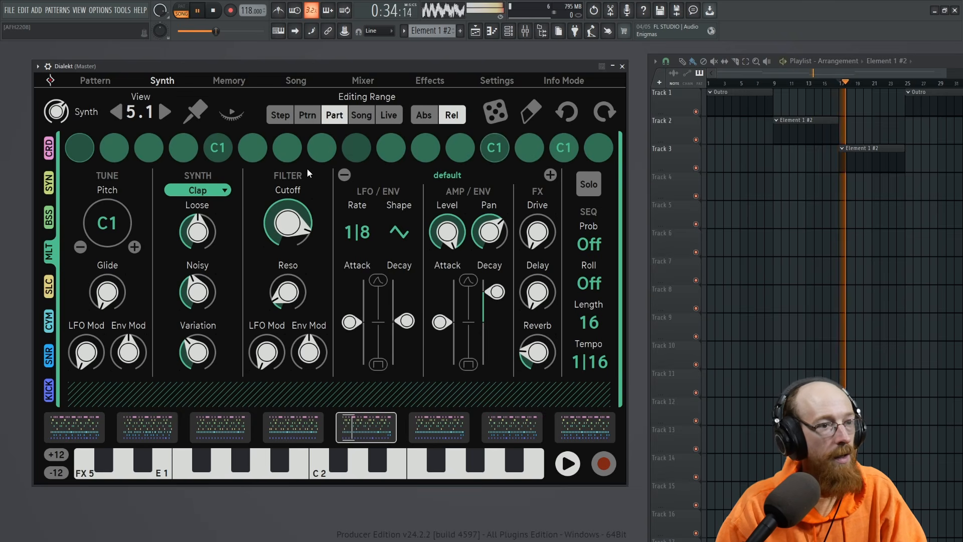
key(space)
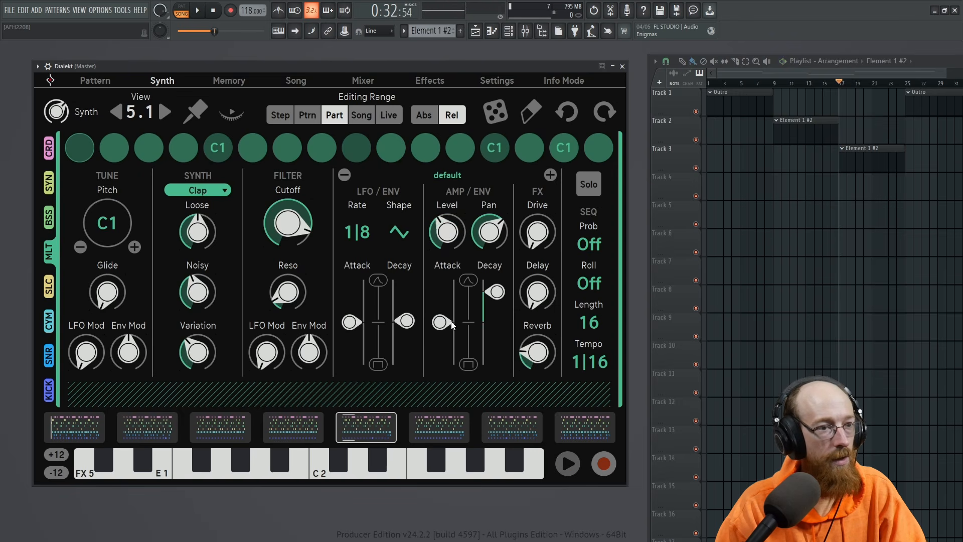
key(space)
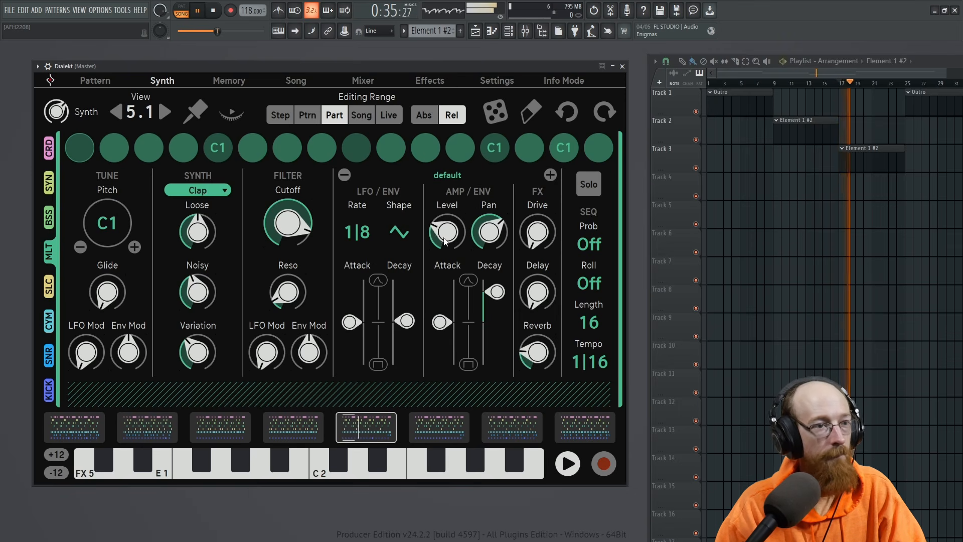
key(space)
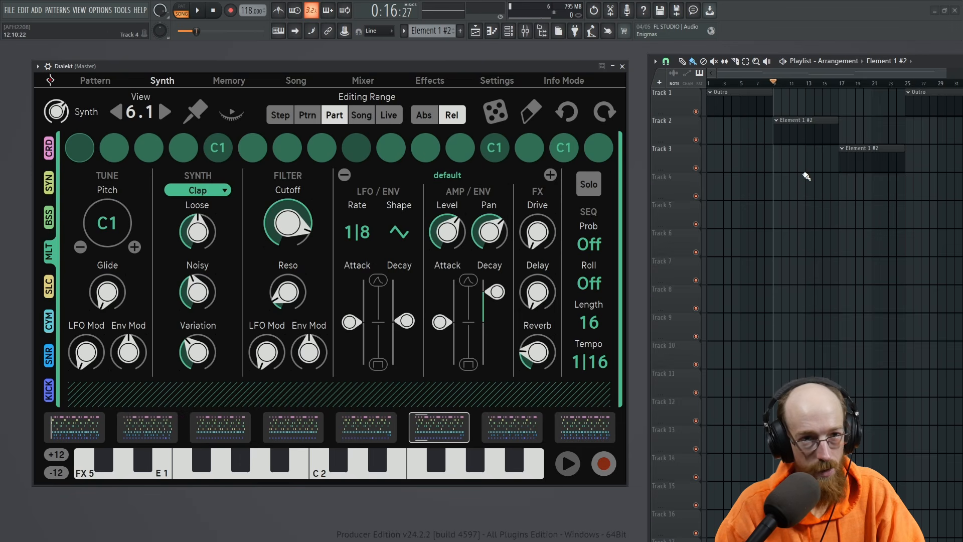
key(space)
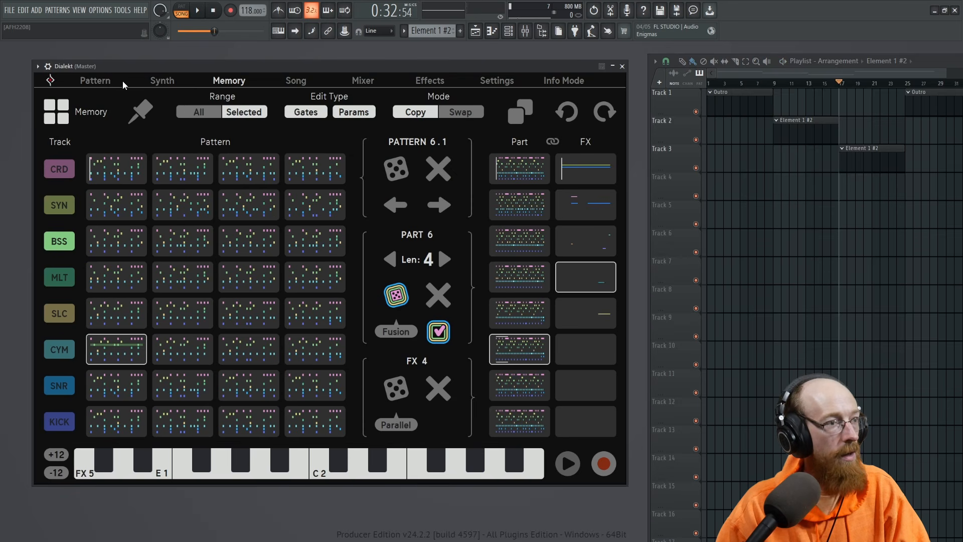
Lower the Chord track's amp envelope decay across part 6 and audition it from bars 17 and 21.
click(92, 83)
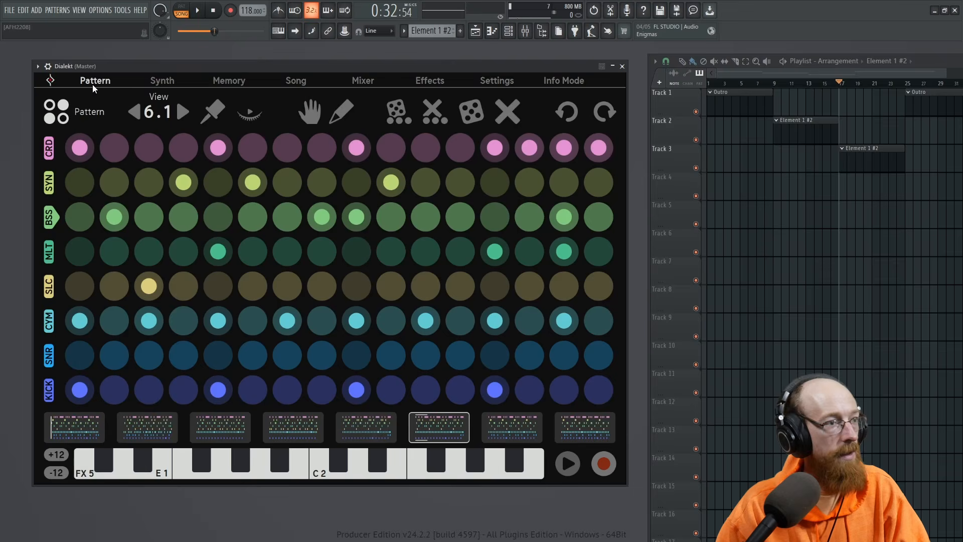
click(51, 153)
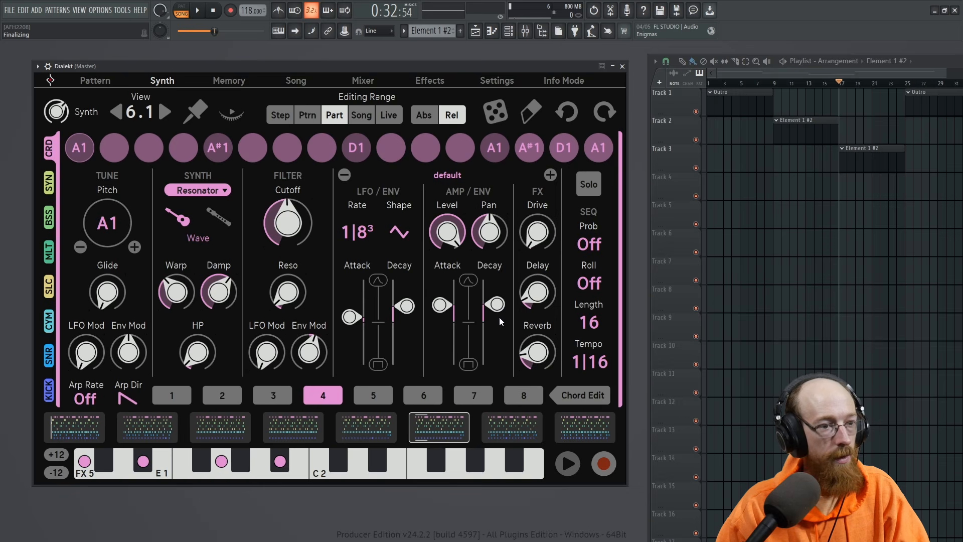
key(space)
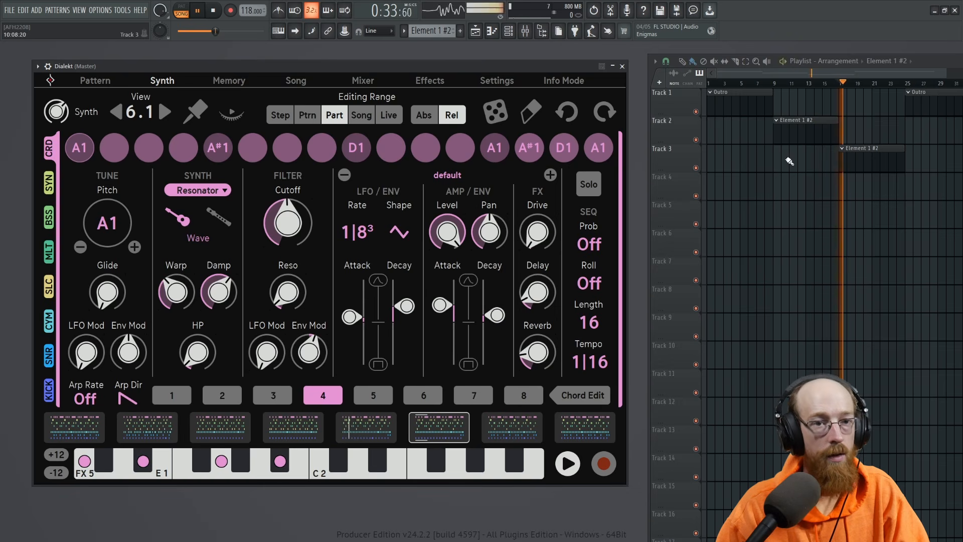
click(874, 83)
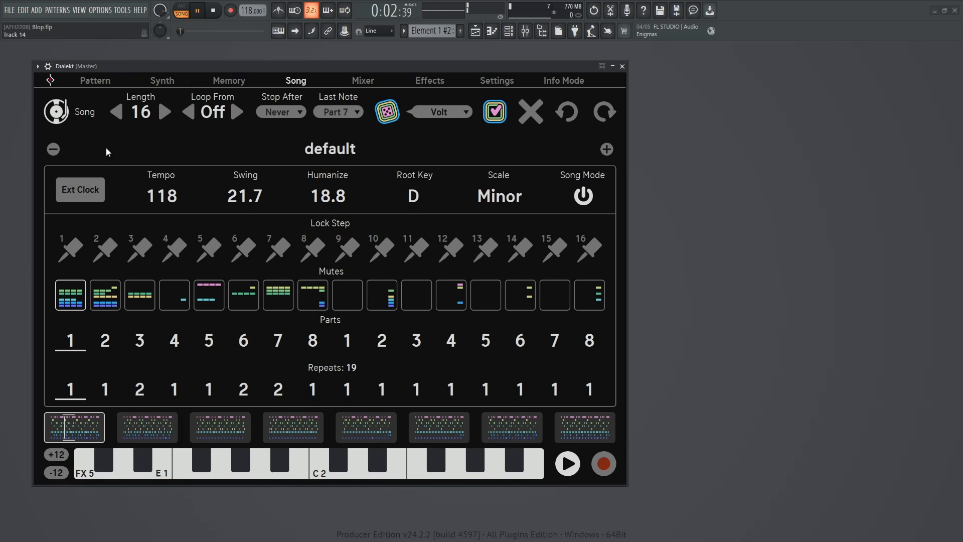
Follow the song's playback from the start in the pattern view.
click(95, 81)
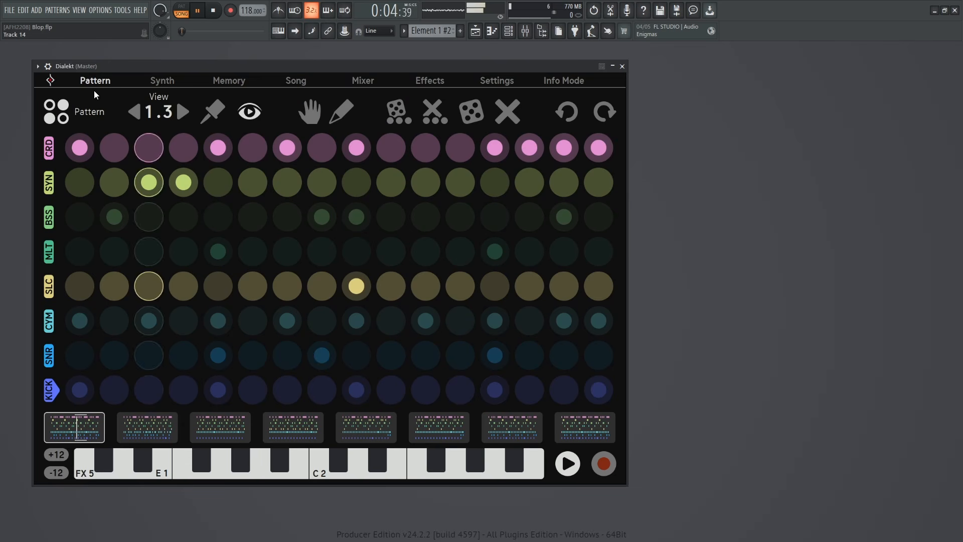